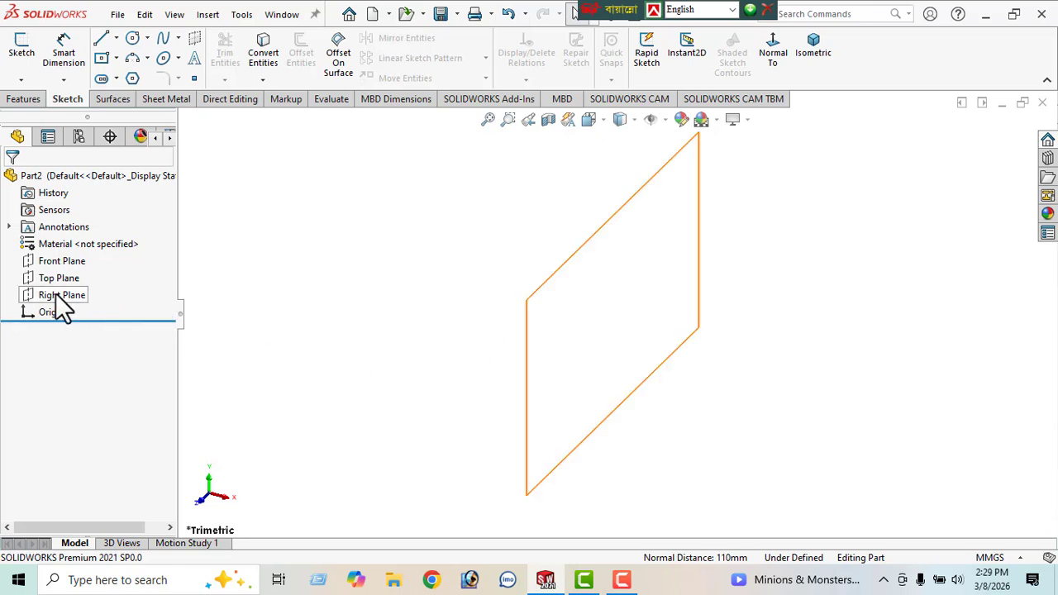
# Sketch a center rectangle about 105 by 136 mm on the Front Plane, centred on the origin.
pyautogui.click(60, 261)
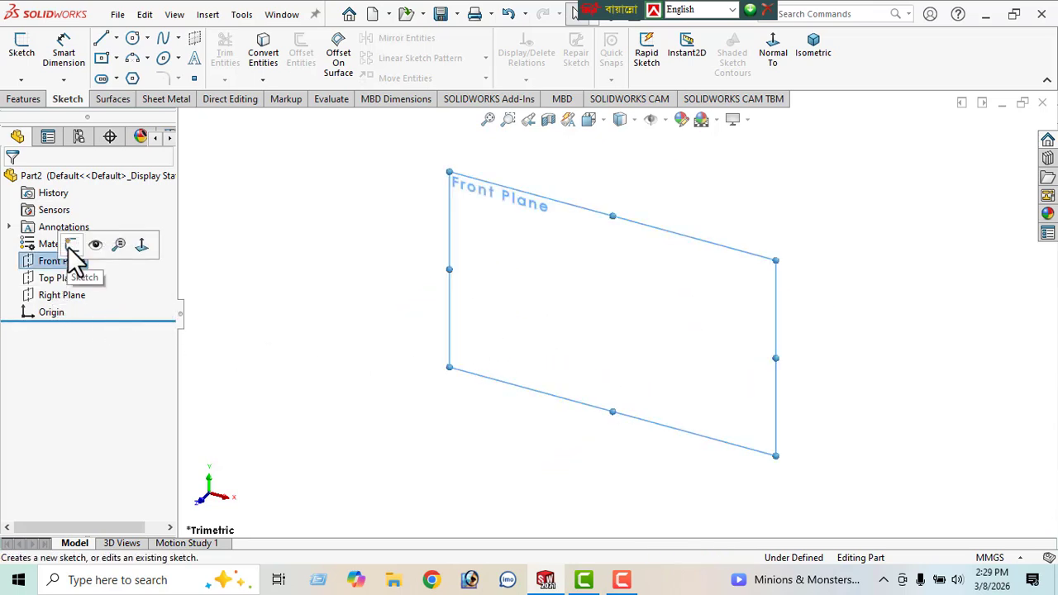
pyautogui.click(71, 246)
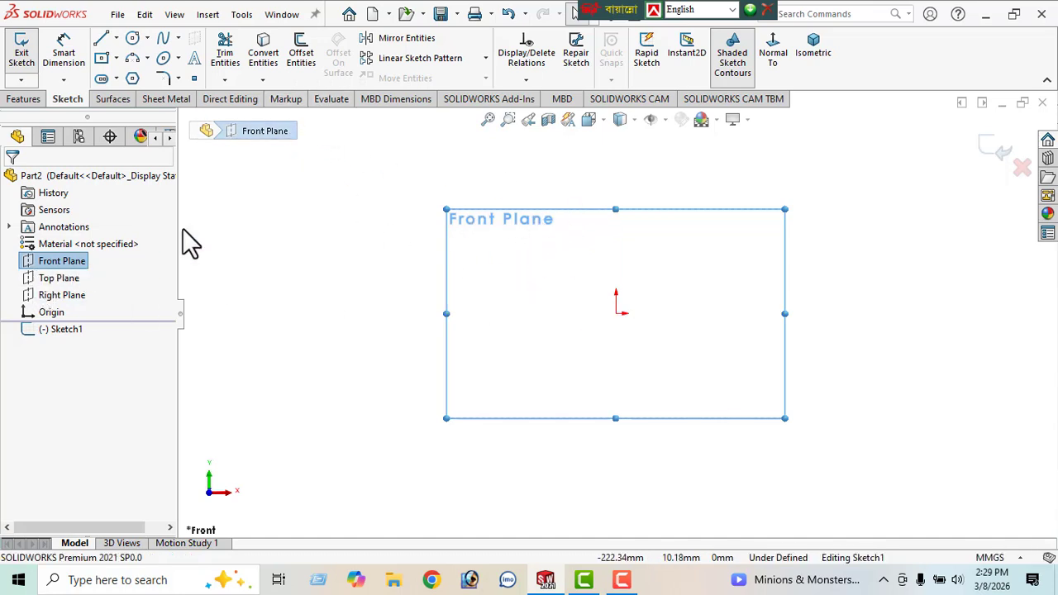
pyautogui.click(103, 60)
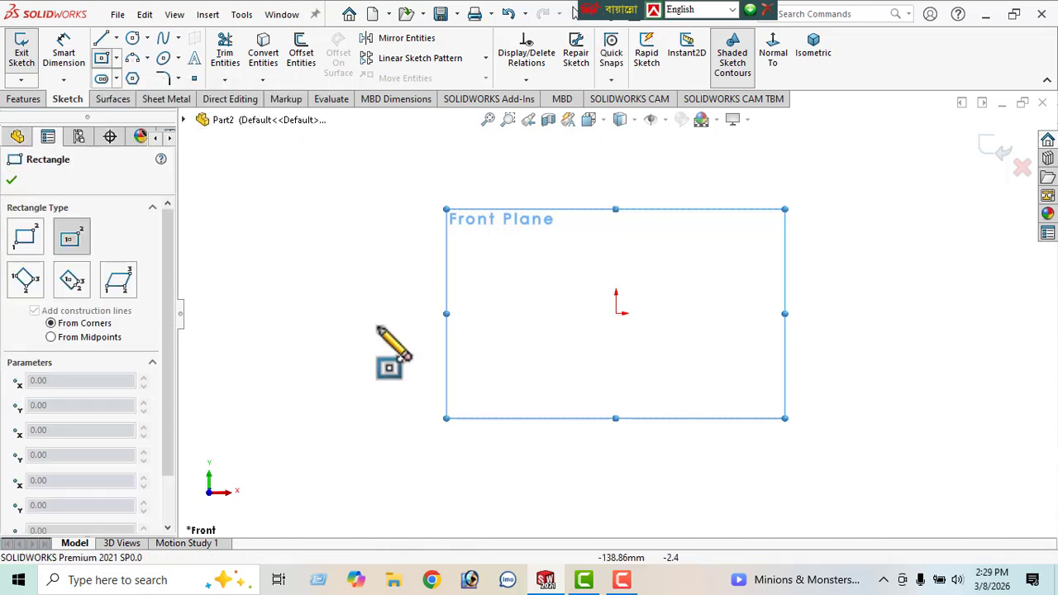
pyautogui.click(619, 316)
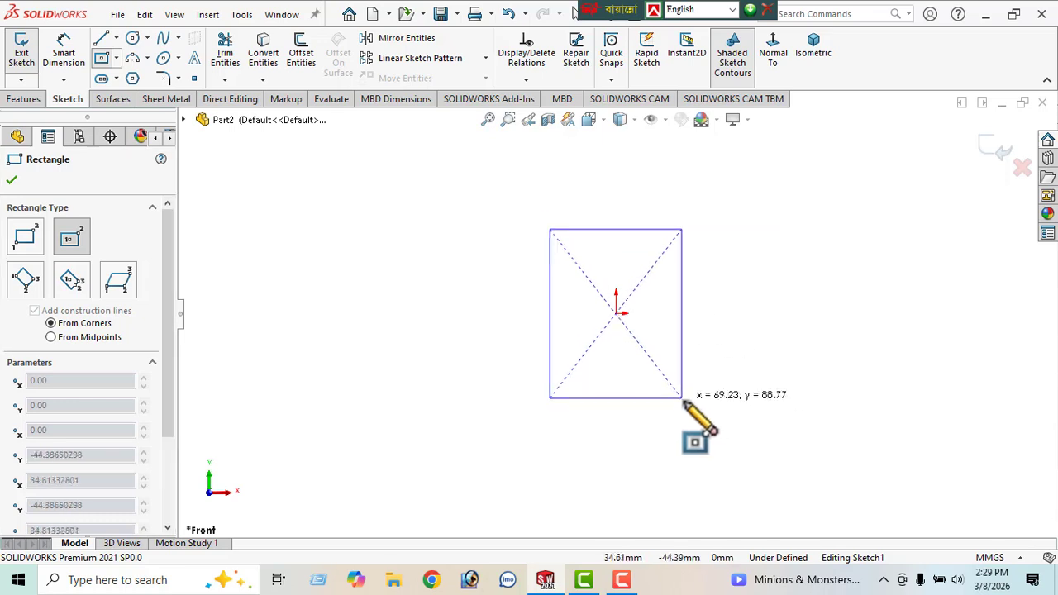
pyautogui.click(716, 443)
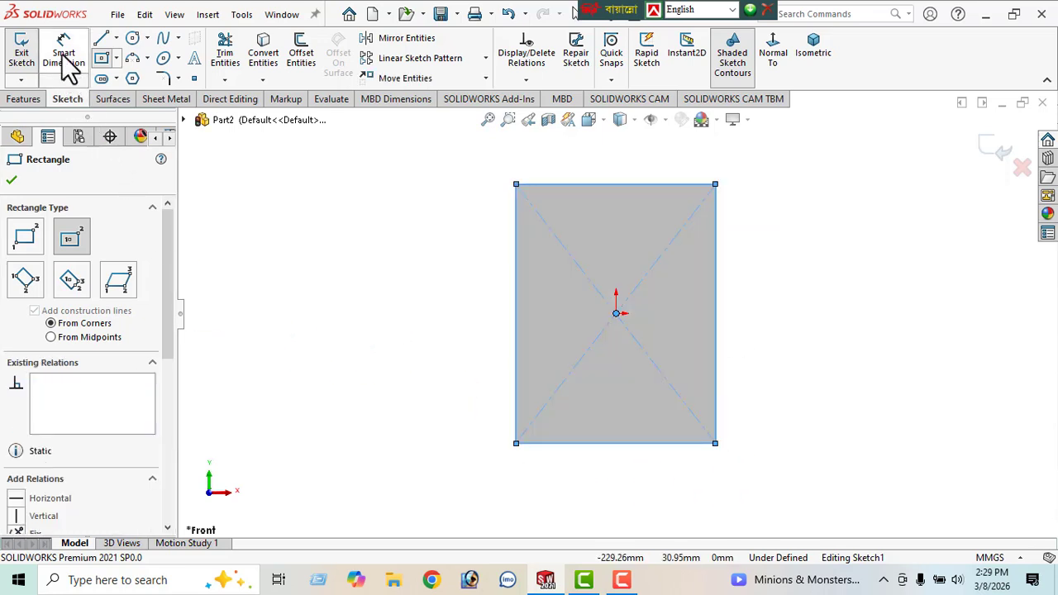
pyautogui.click(12, 180)
# Dimension the rectangle's width between its two vertical sides as 100 mm.
pyautogui.click(58, 66)
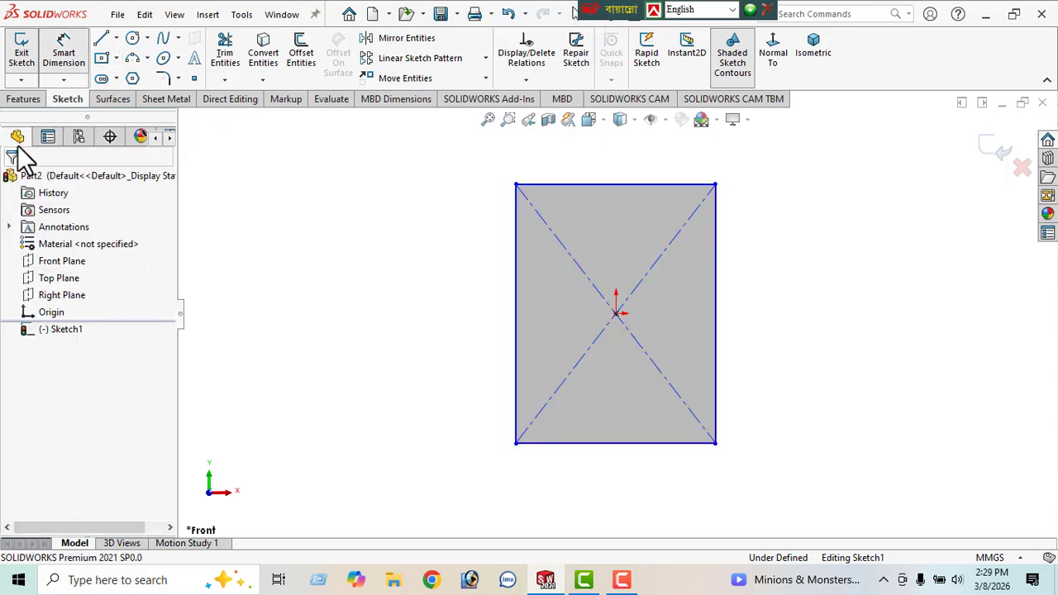
pyautogui.click(716, 338)
pyautogui.click(519, 308)
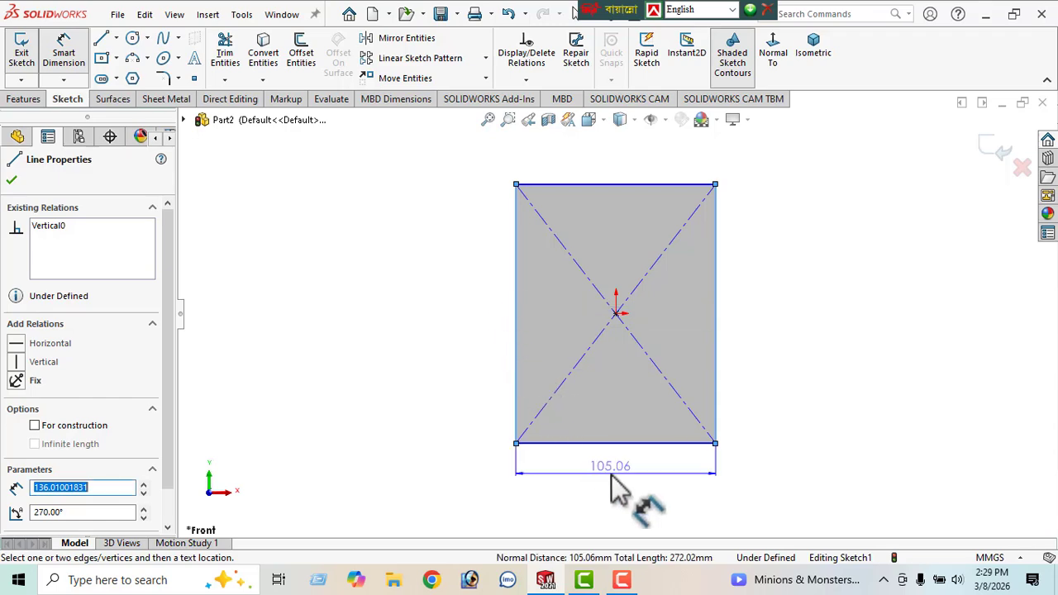
pyautogui.click(628, 488)
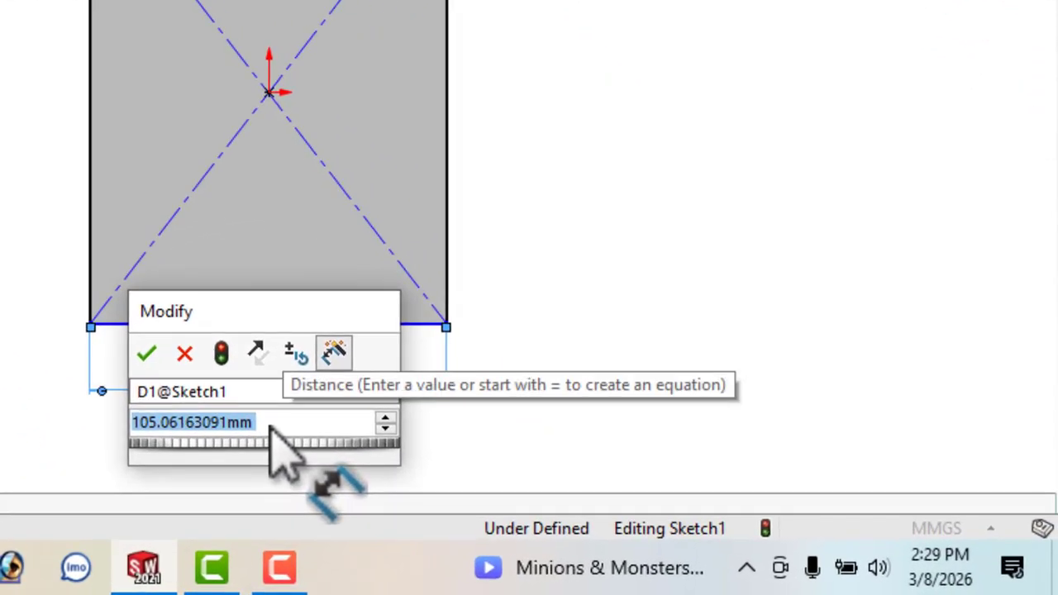
pyautogui.write('100')
pyautogui.press('Return')
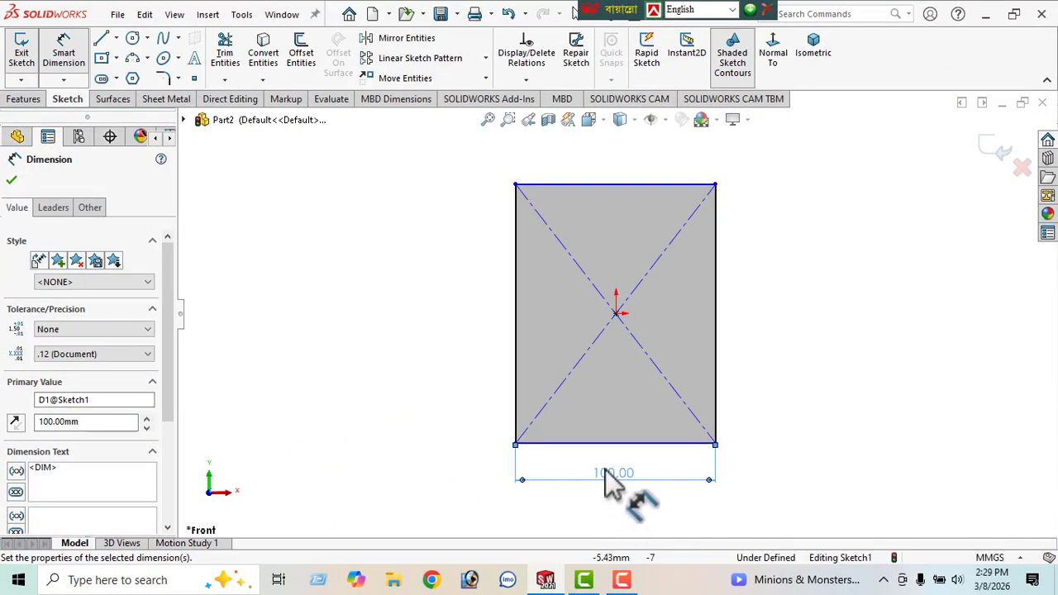
# Dimension the rectangle's height between its two horizontal sides as 190 mm.
pyautogui.click(577, 443)
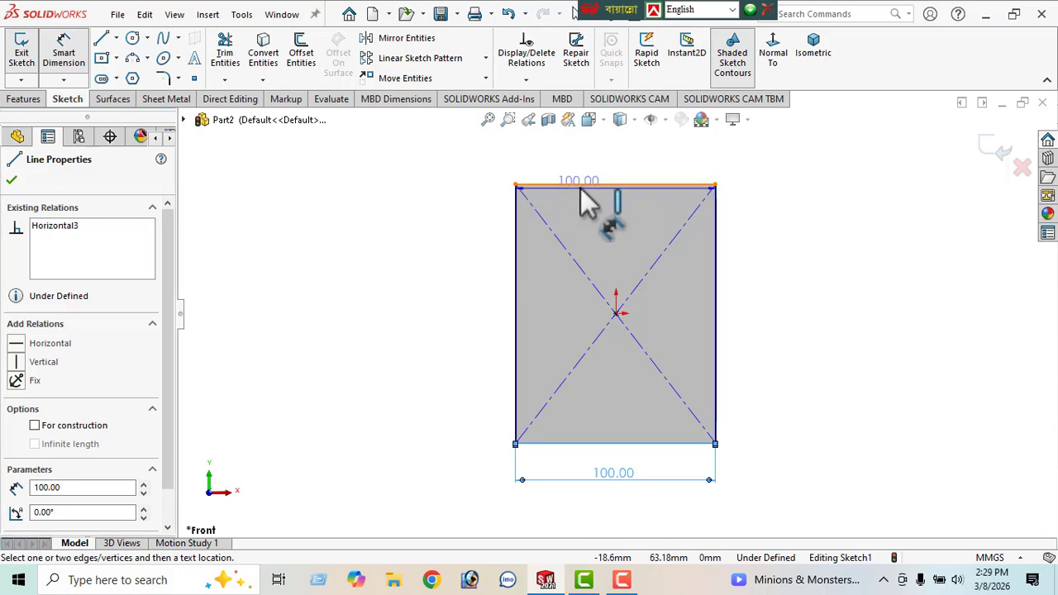
pyautogui.click(580, 187)
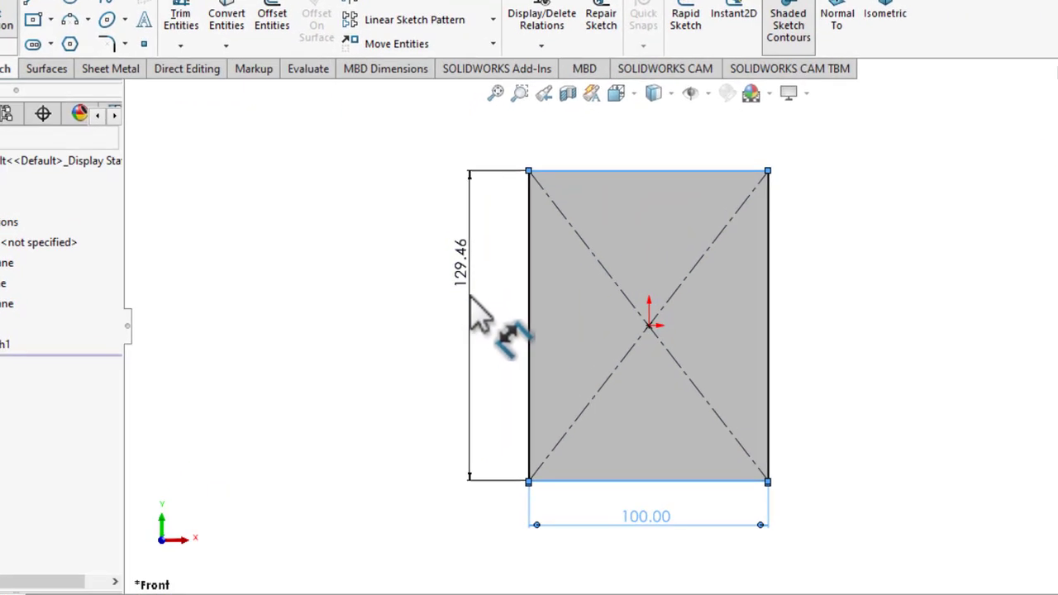
pyautogui.click(465, 287)
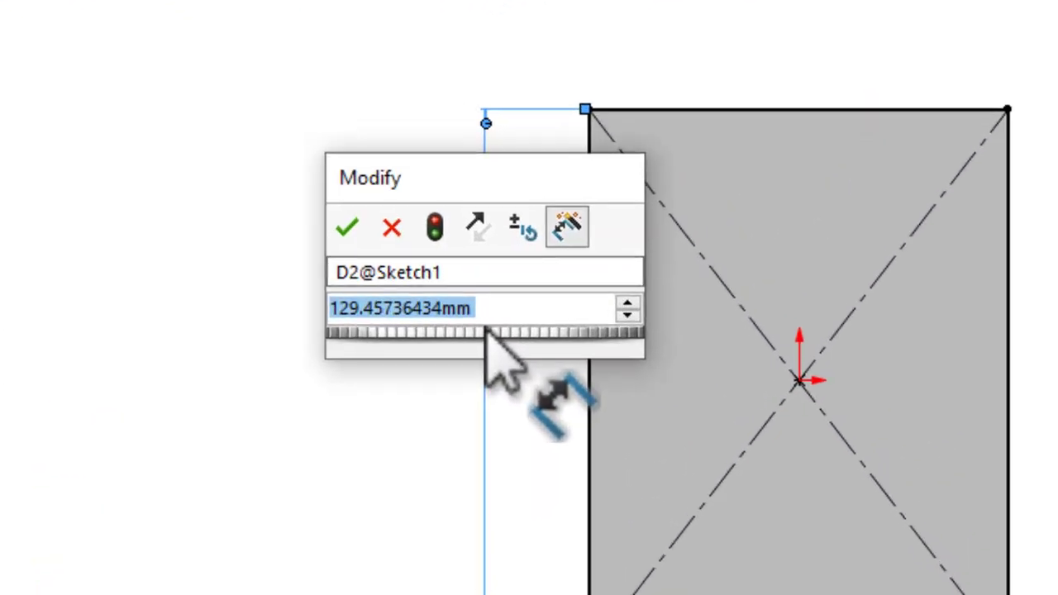
pyautogui.write('190')
pyautogui.press('Return')
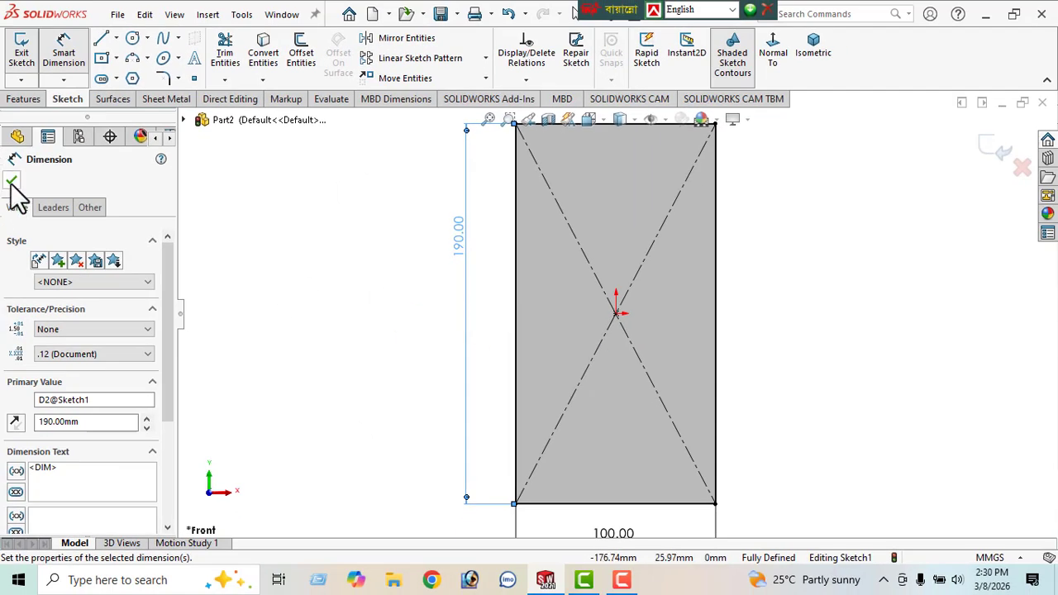
pyautogui.click(12, 181)
pyautogui.press('f')
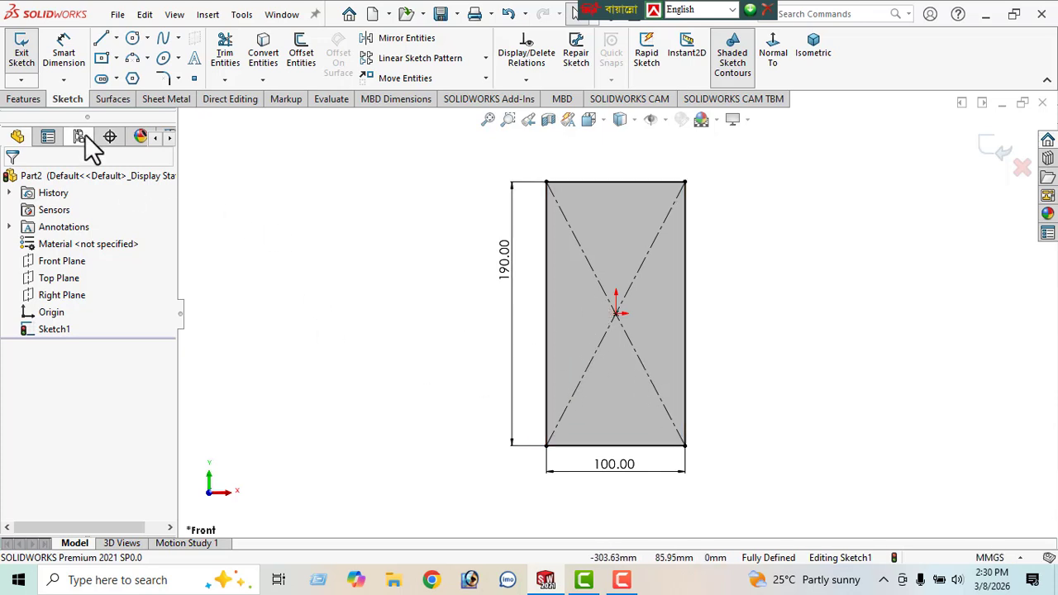
# Extrude the rectangle as a boss with a blind depth of 110 mm.
pyautogui.click(25, 101)
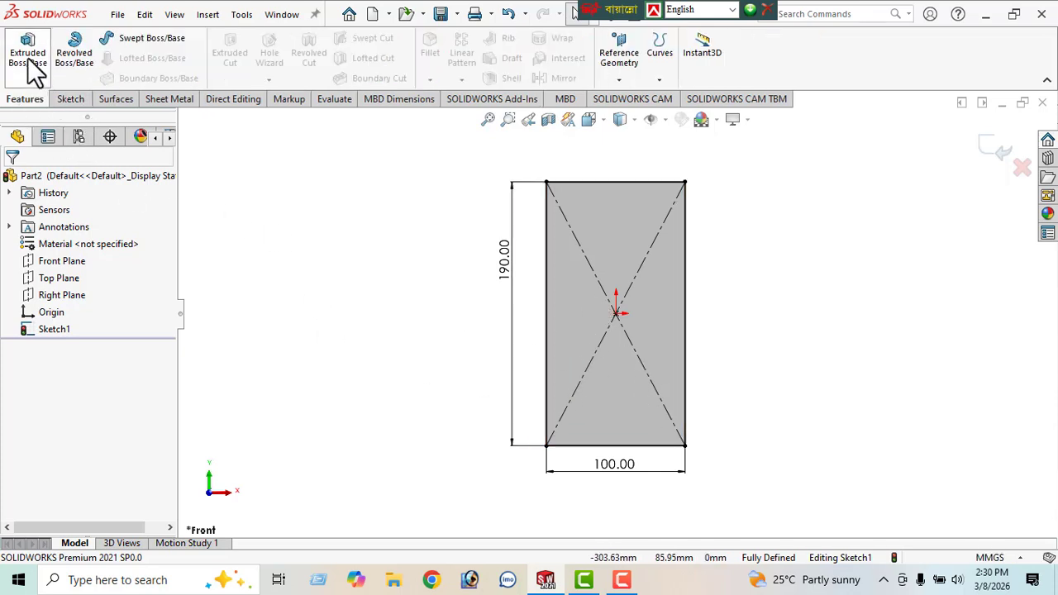
pyautogui.click(27, 57)
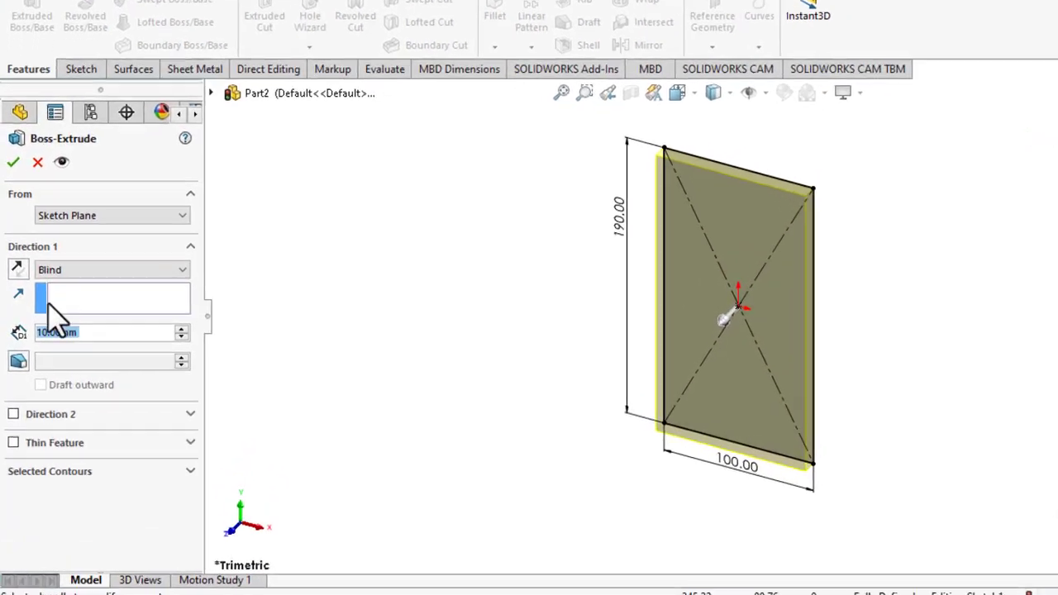
pyautogui.write('110')
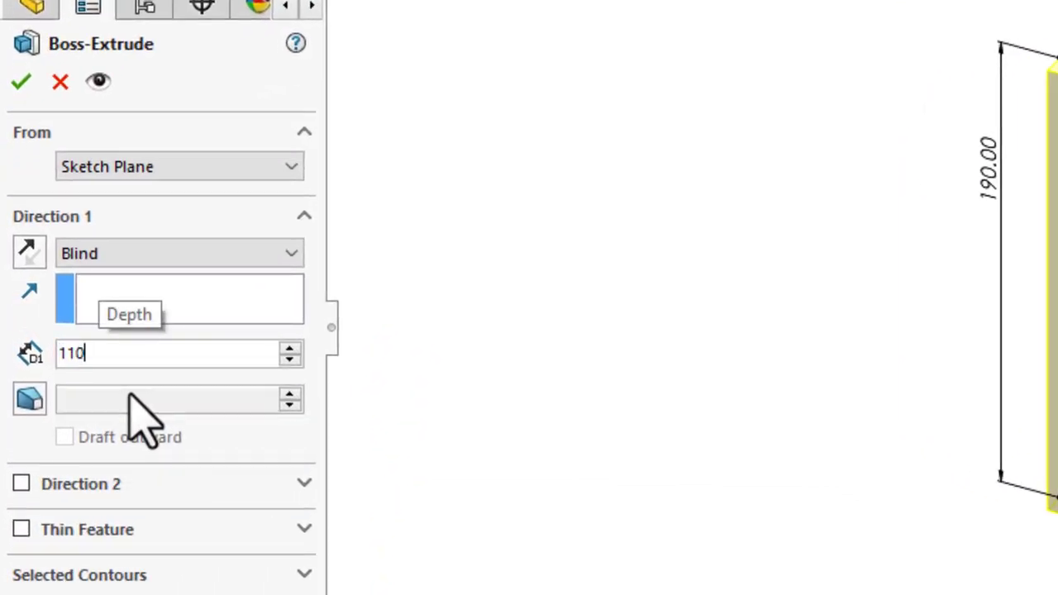
pyautogui.press('Return')
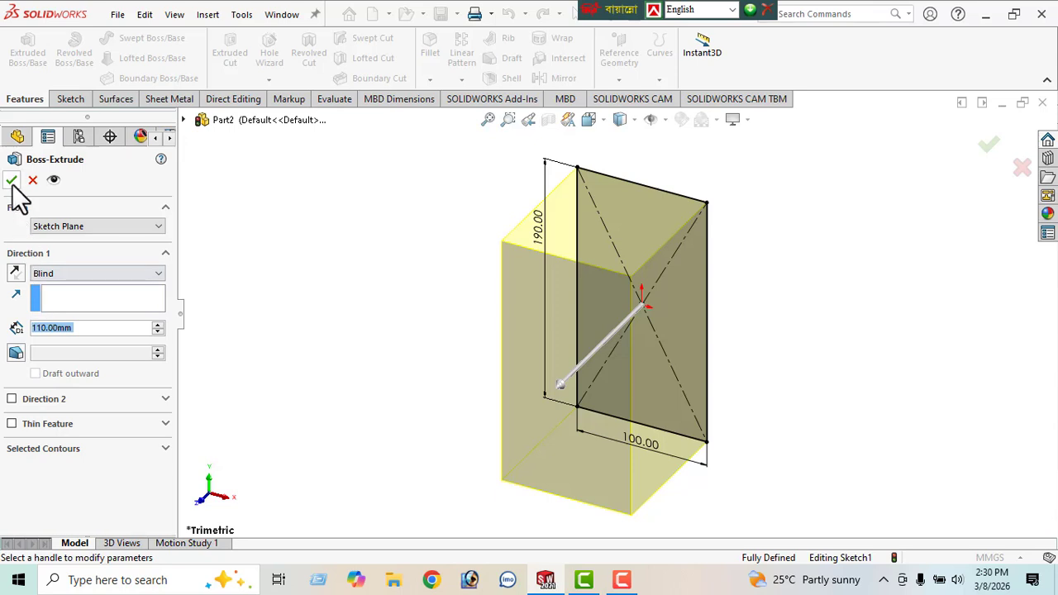
pyautogui.click(11, 181)
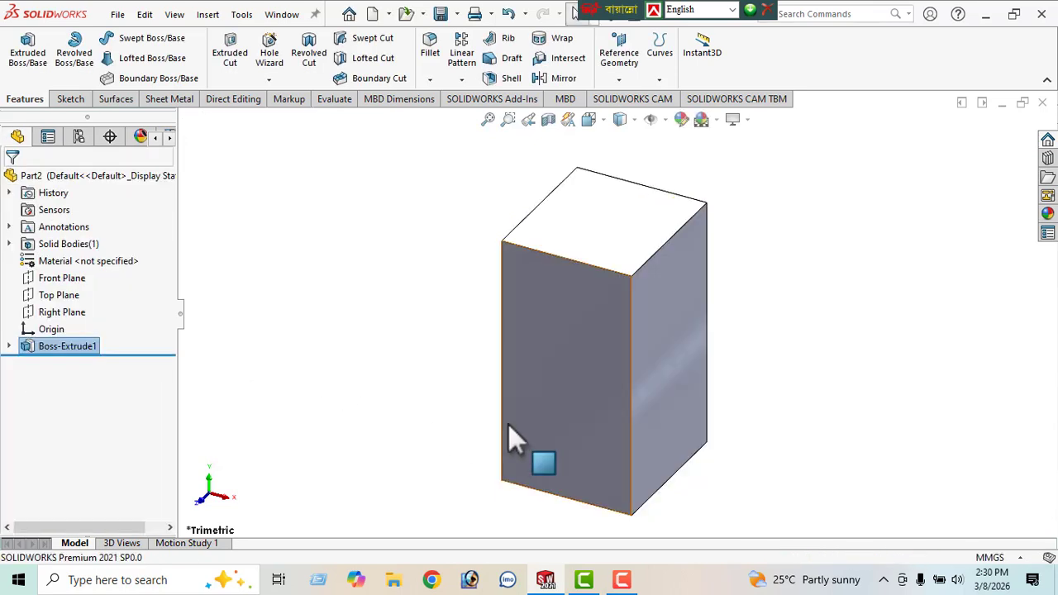
# Sketch a closed right triangle about 81 mm tall and 39 mm wide at the lower-left corner of the block's front face.
pyautogui.moveTo(507, 422); pyautogui.dragTo(578, 318, button='middle')
pyautogui.click(610, 338)
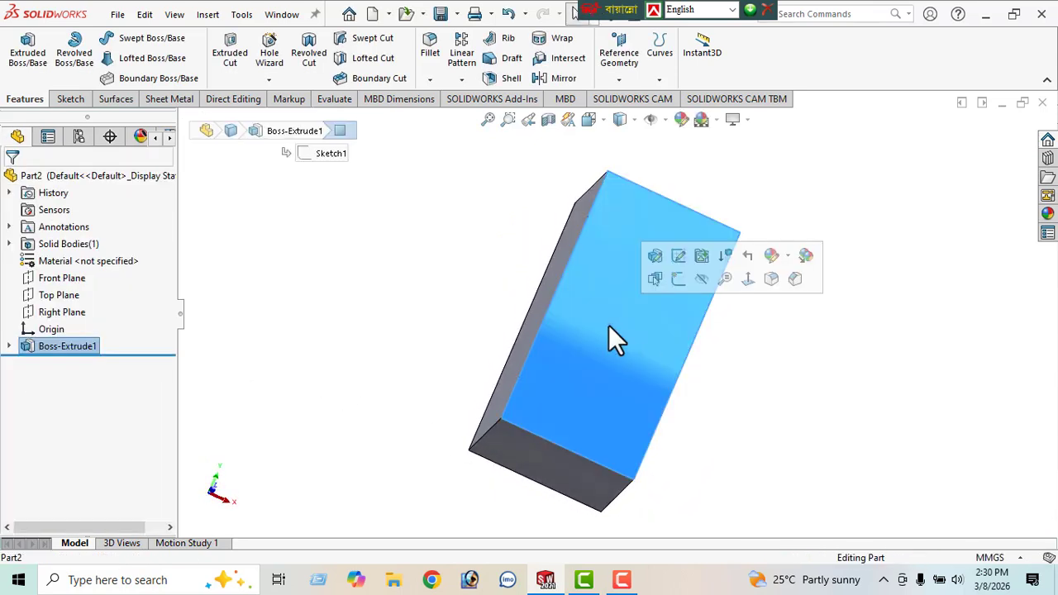
pyautogui.click(748, 281)
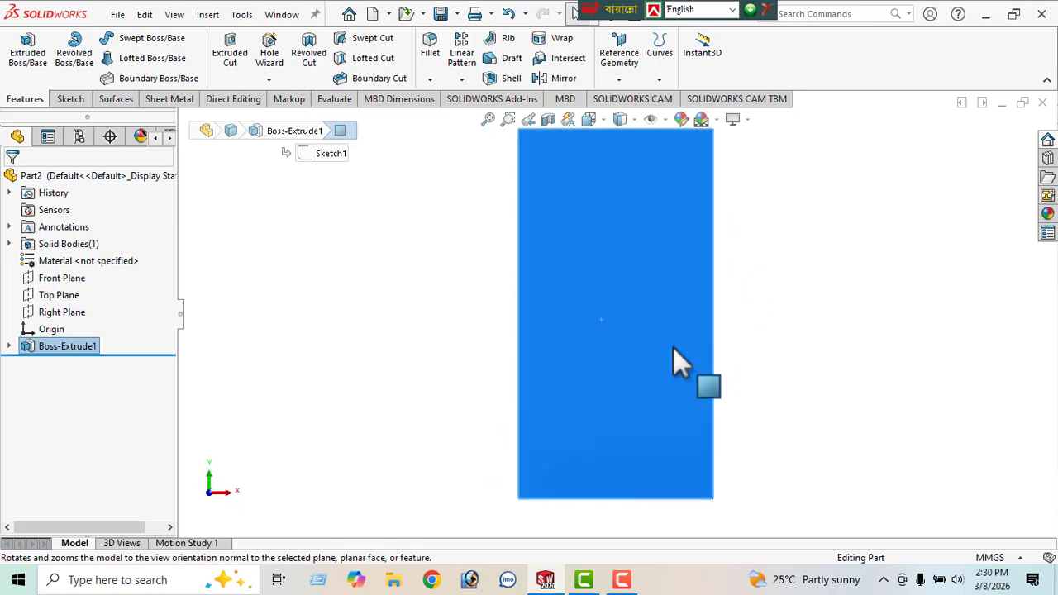
pyautogui.click(70, 101)
pyautogui.click(99, 39)
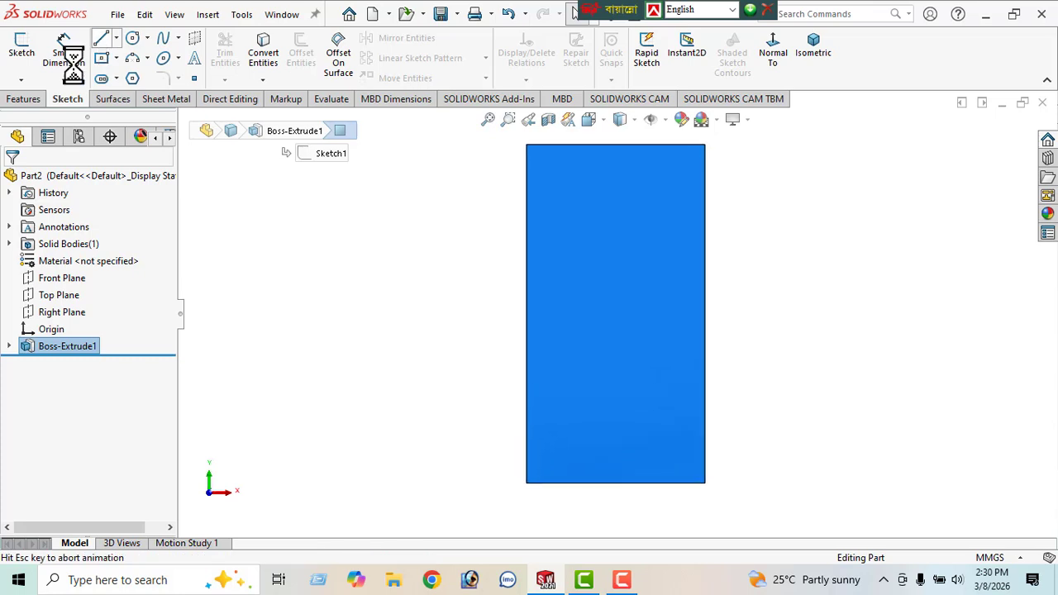
pyautogui.click(517, 339)
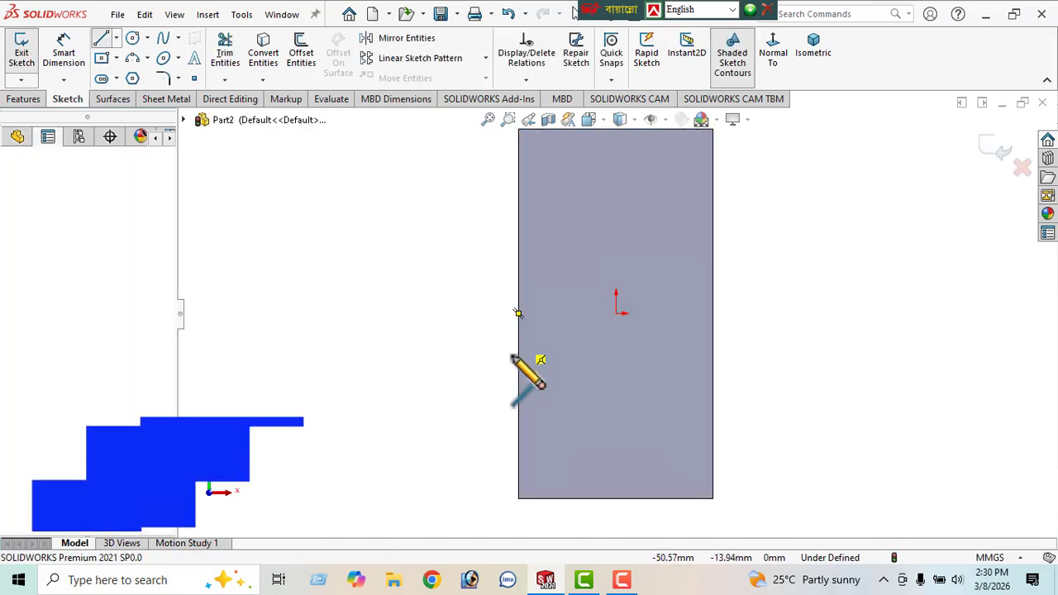
pyautogui.click(517, 498)
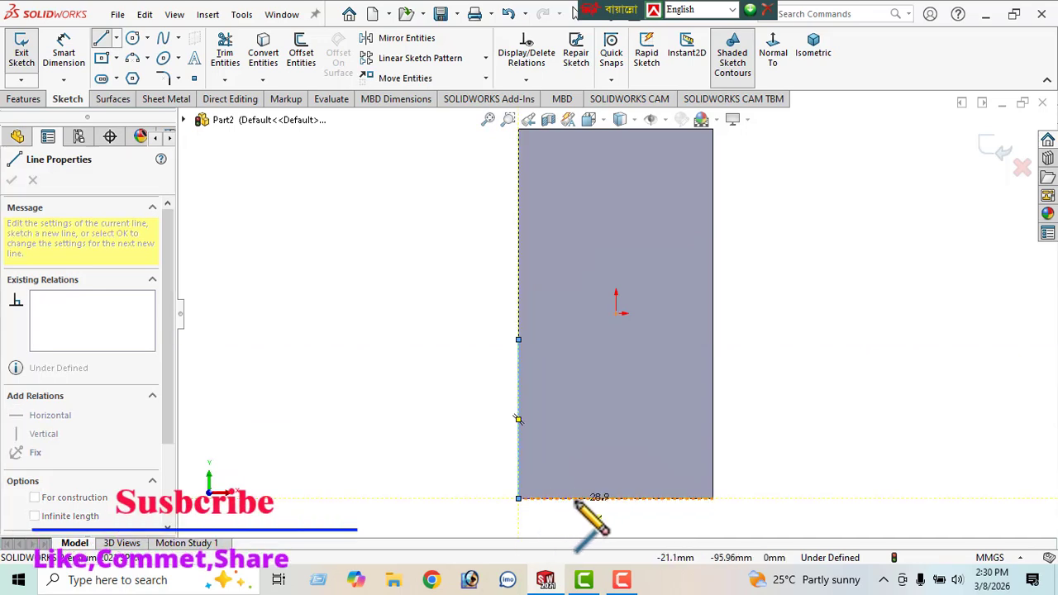
pyautogui.click(594, 499)
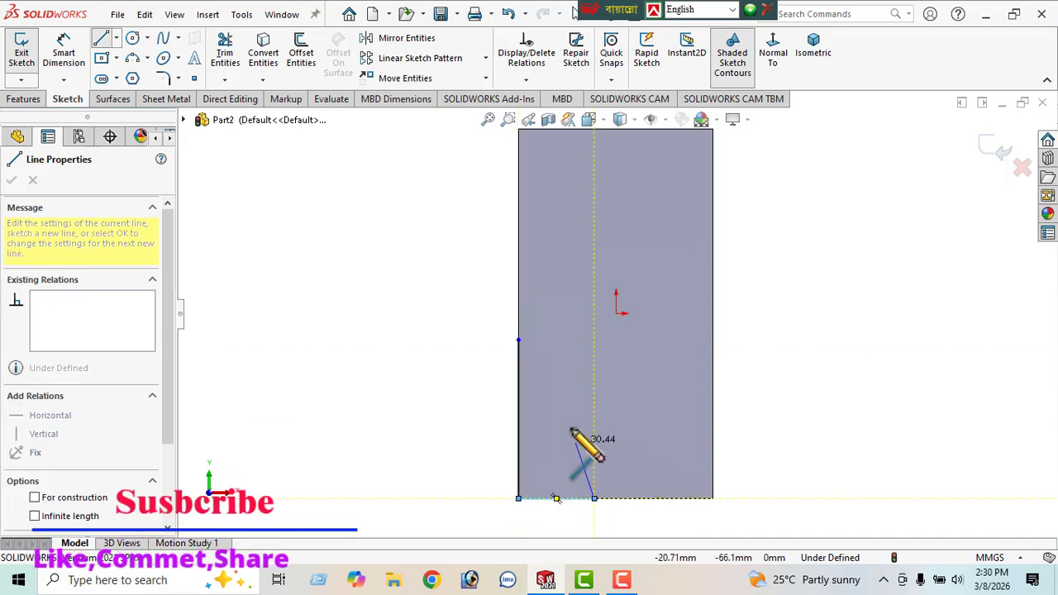
pyautogui.click(519, 340)
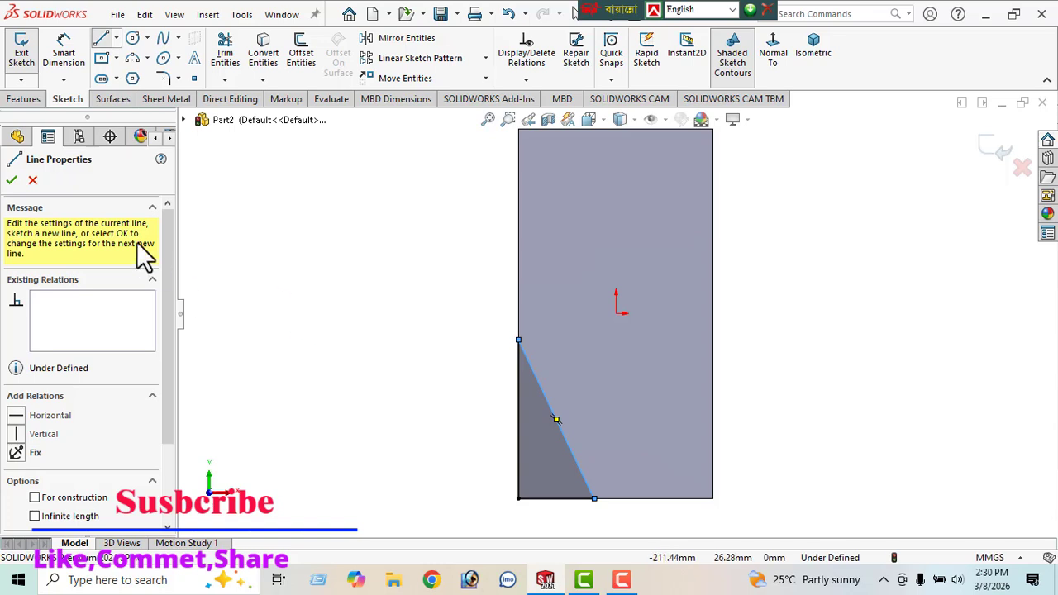
pyautogui.click(12, 181)
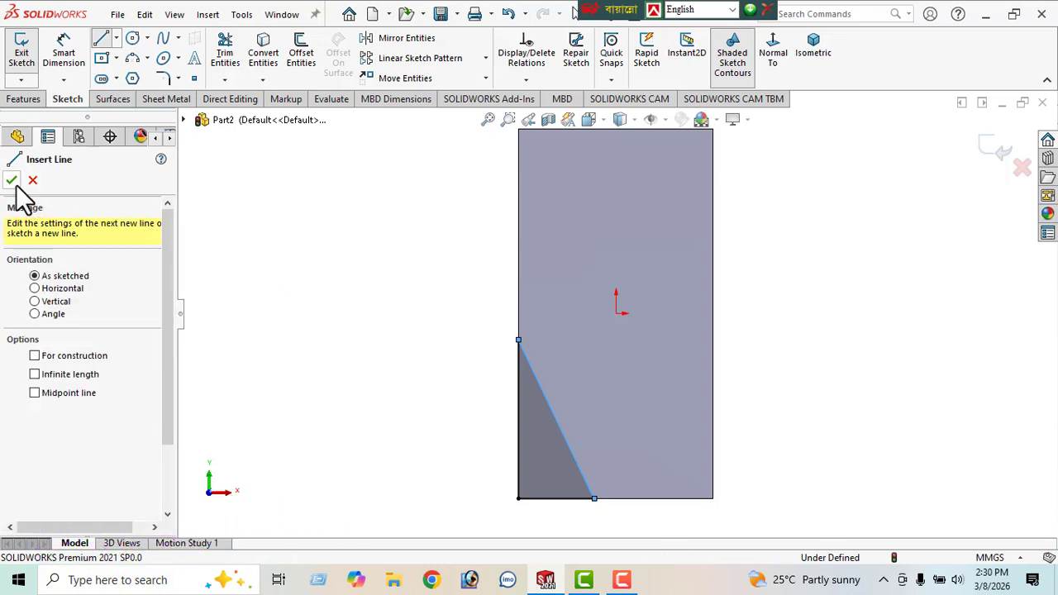
pyautogui.click(12, 181)
# Dimension the triangle's vertical leg as 80 mm.
pyautogui.click(66, 59)
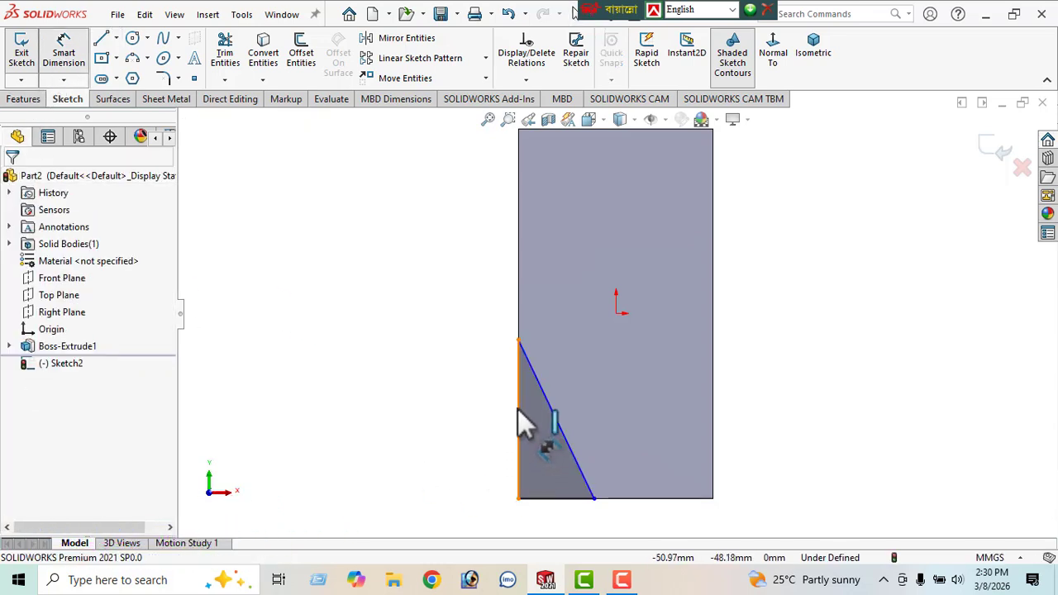
pyautogui.click(518, 409)
pyautogui.click(467, 431)
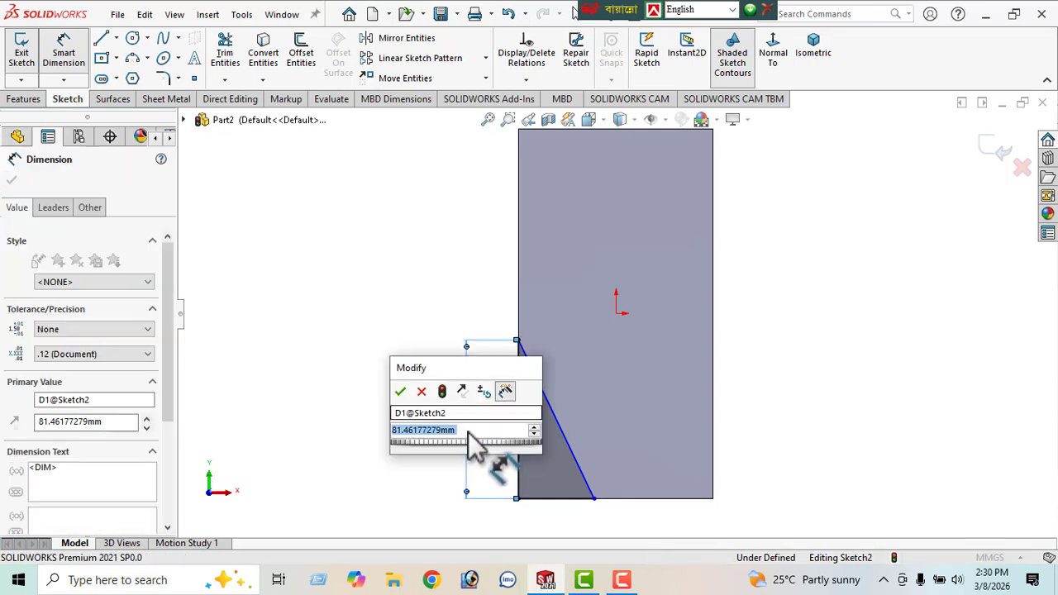
pyautogui.write('80')
pyautogui.press('Return')
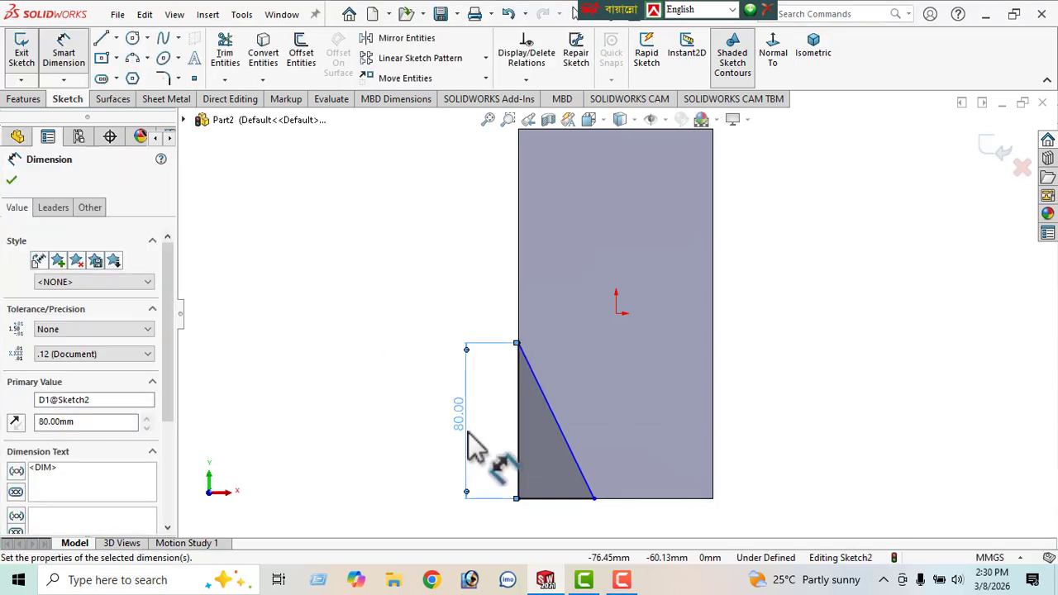
# Dimension the triangle's horizontal leg as 45 mm and show the block in isometric view.
pyautogui.click(567, 499)
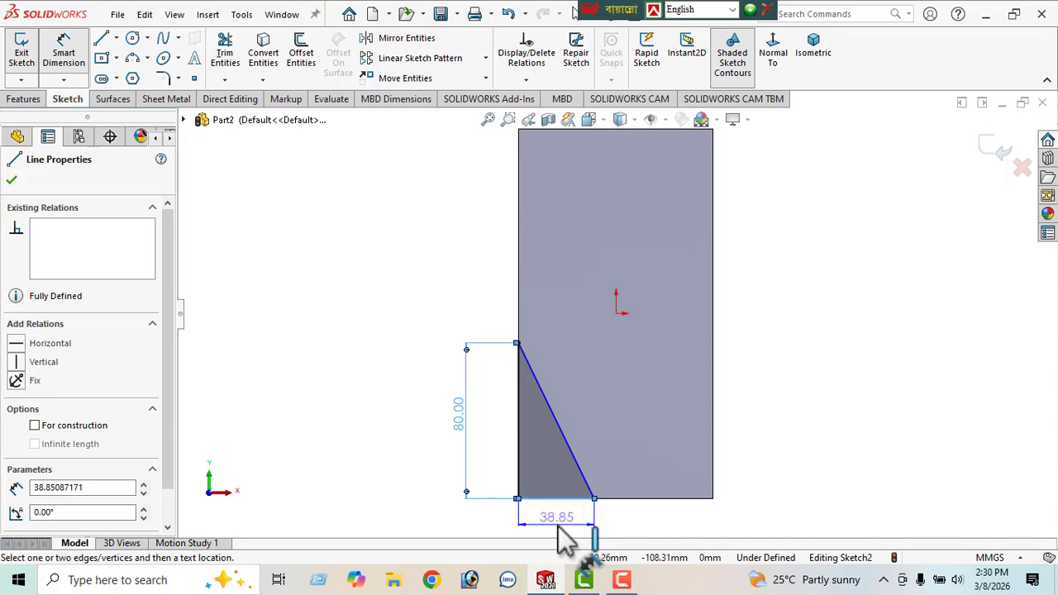
pyautogui.click(565, 538)
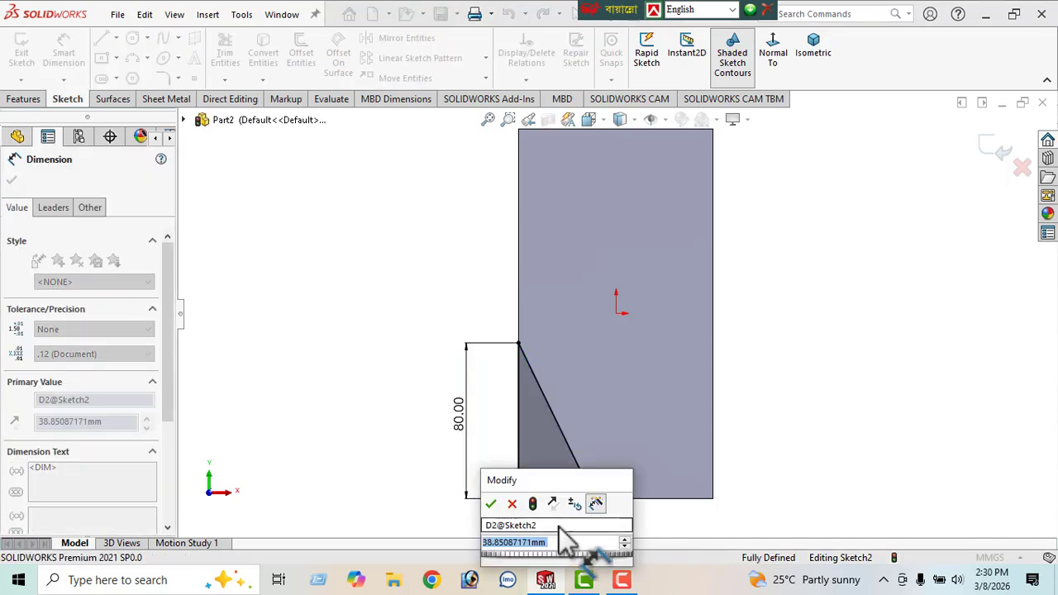
pyautogui.write('45')
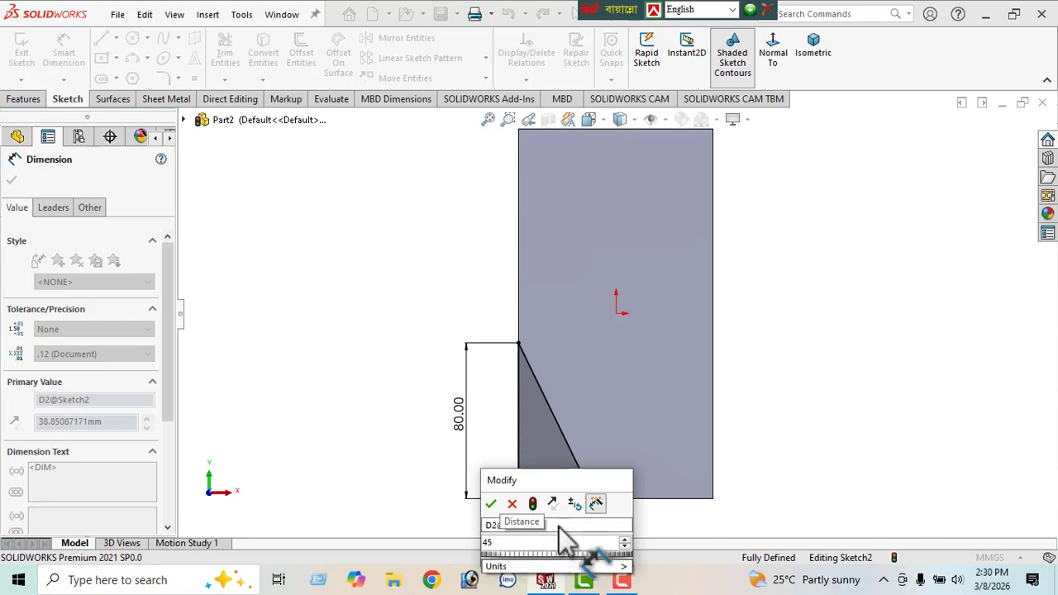
pyautogui.press('Return')
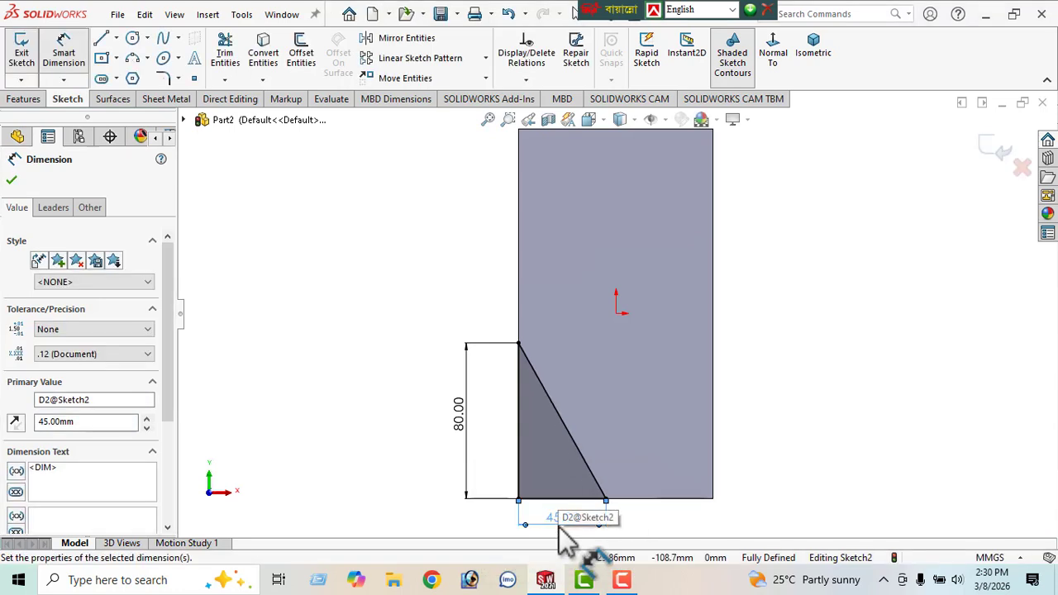
pyautogui.click(12, 180)
pyautogui.click(818, 50)
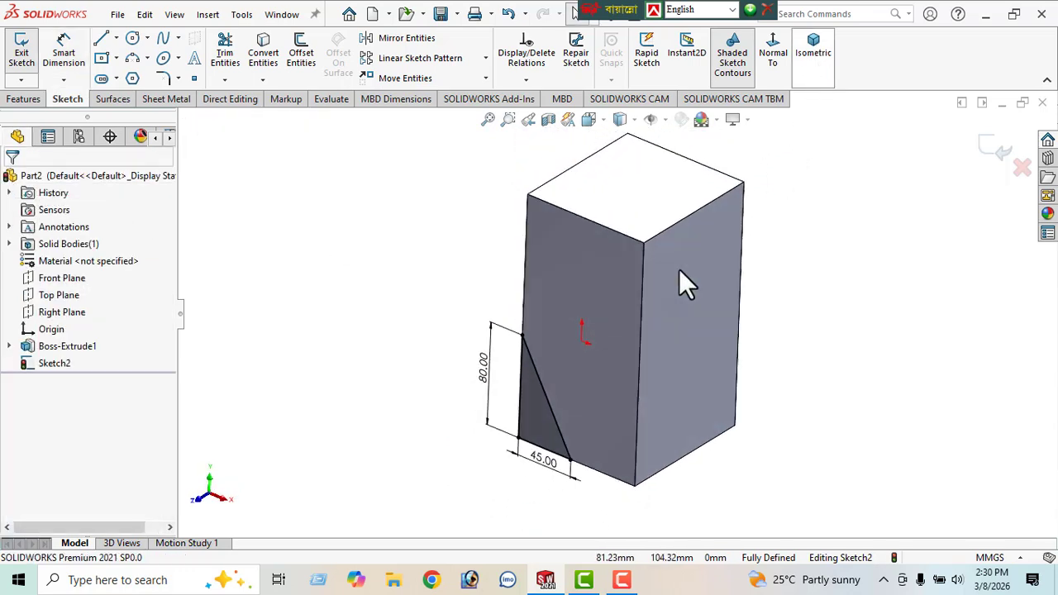
# Cut-extrude the triangle sketch through all of the block.
pyautogui.click(24, 101)
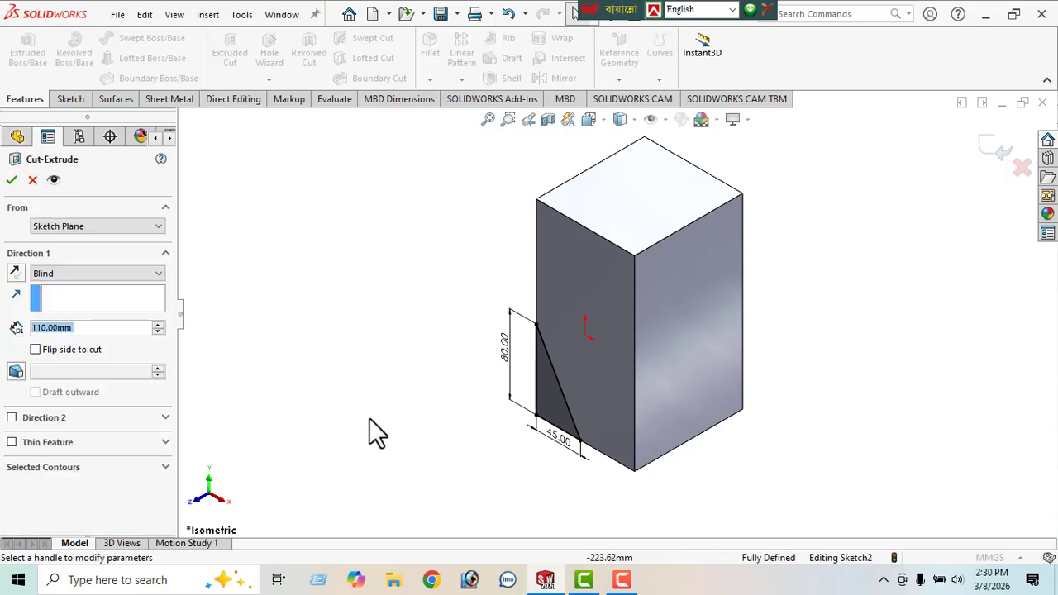
pyautogui.click(57, 274)
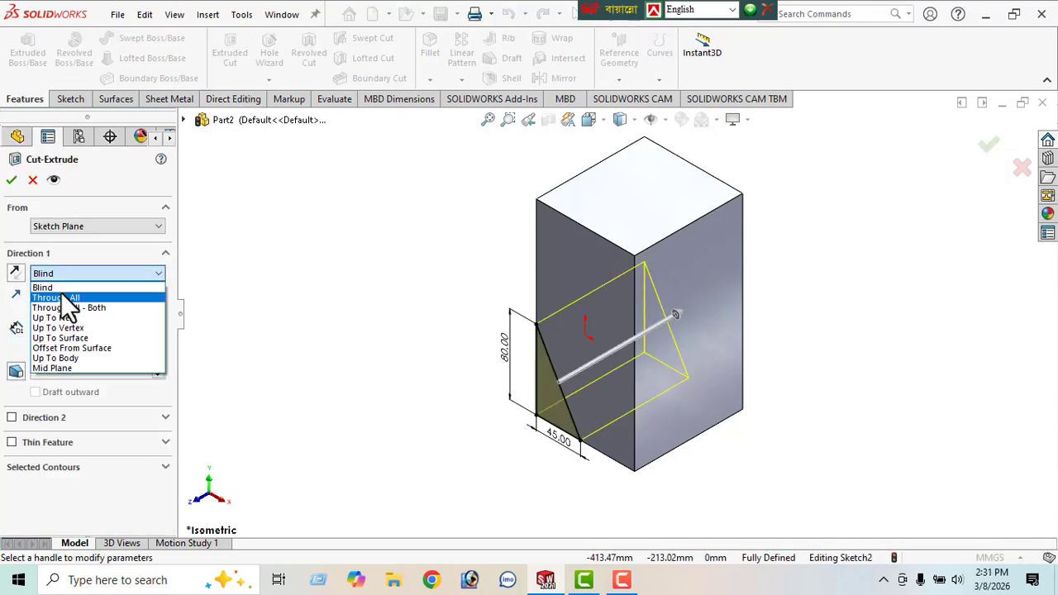
pyautogui.click(60, 292)
pyautogui.click(11, 180)
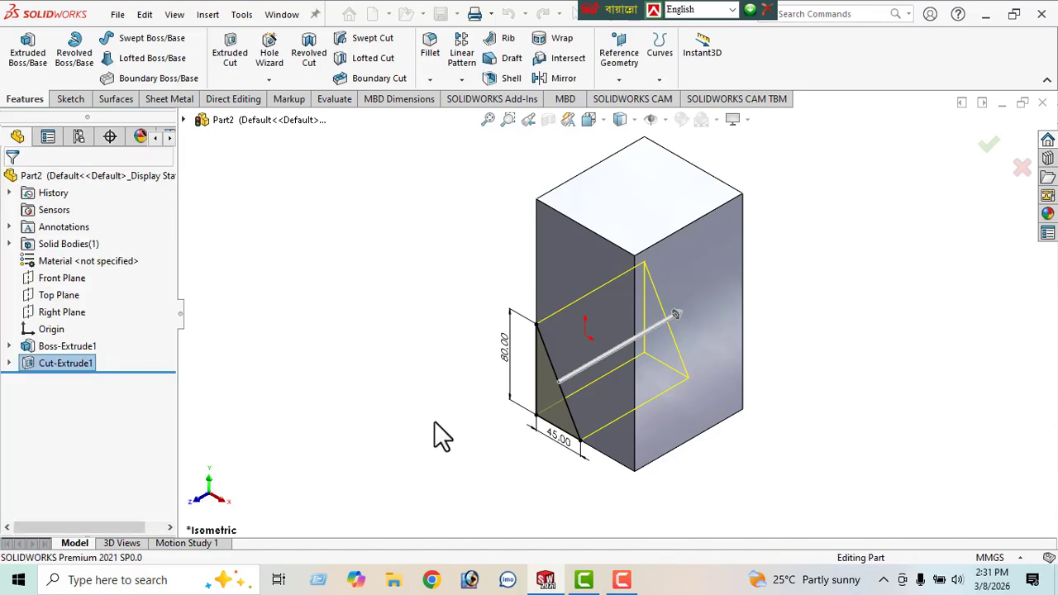
# Sketch a circle about 25 mm in diameter in the lower part of the block's front face, beside the sloped cut.
pyautogui.moveTo(435, 435); pyautogui.dragTo(709, 349, button='middle')
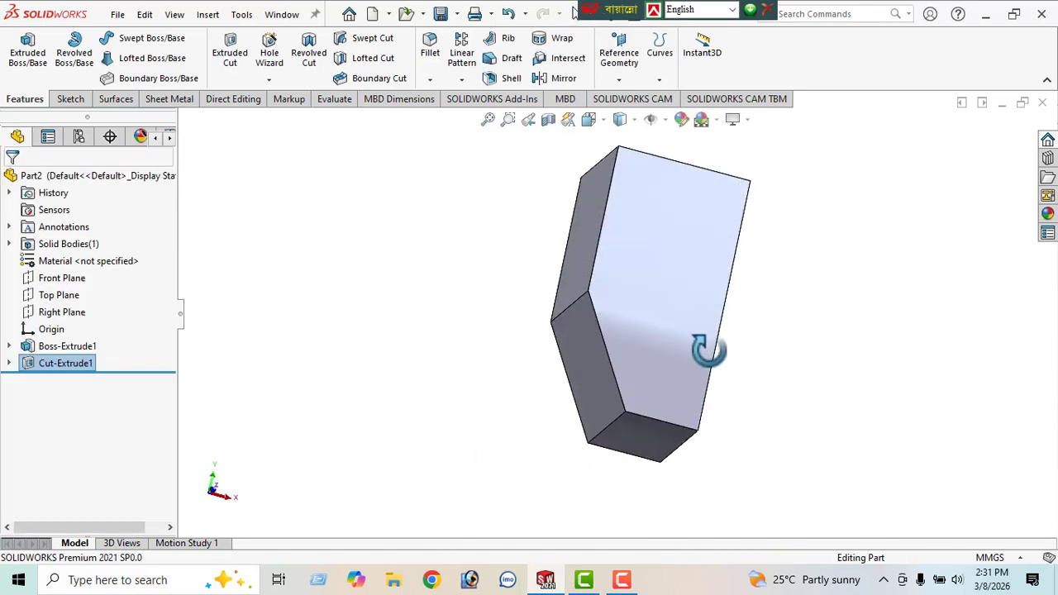
pyautogui.click(662, 338)
pyautogui.click(799, 290)
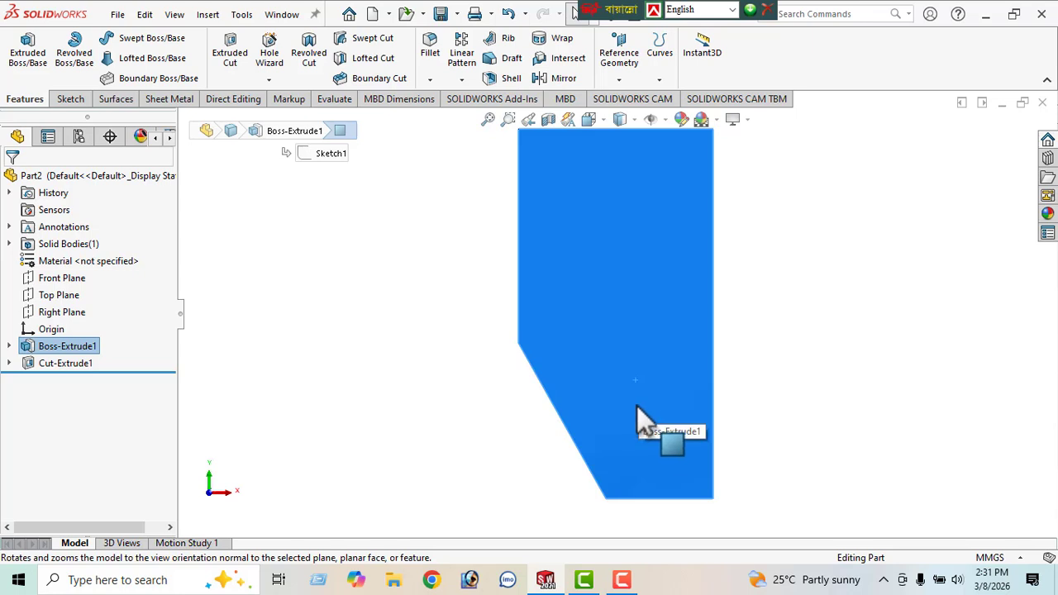
pyautogui.click(66, 100)
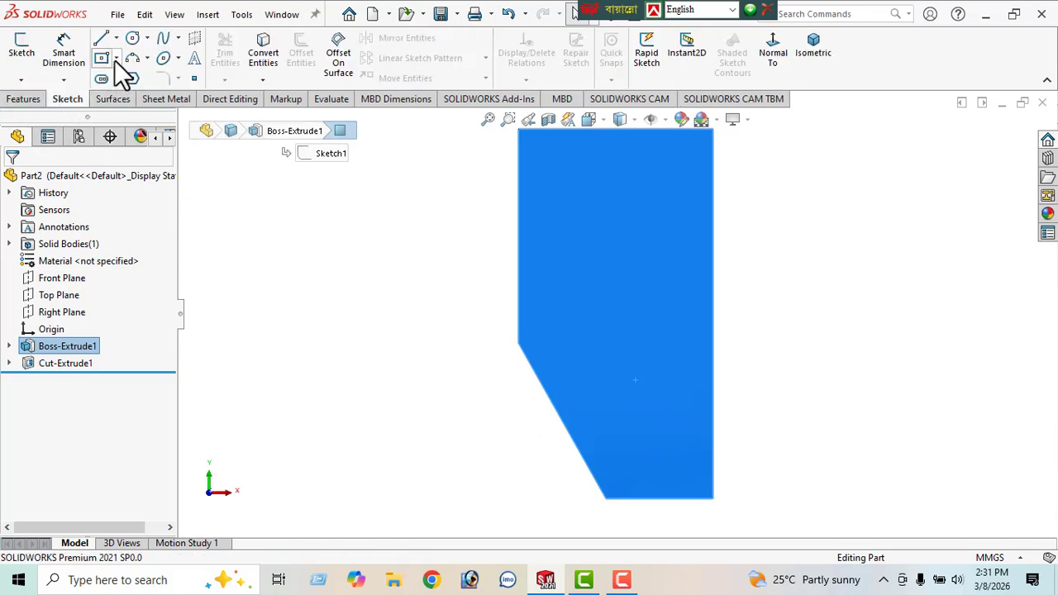
pyautogui.click(132, 38)
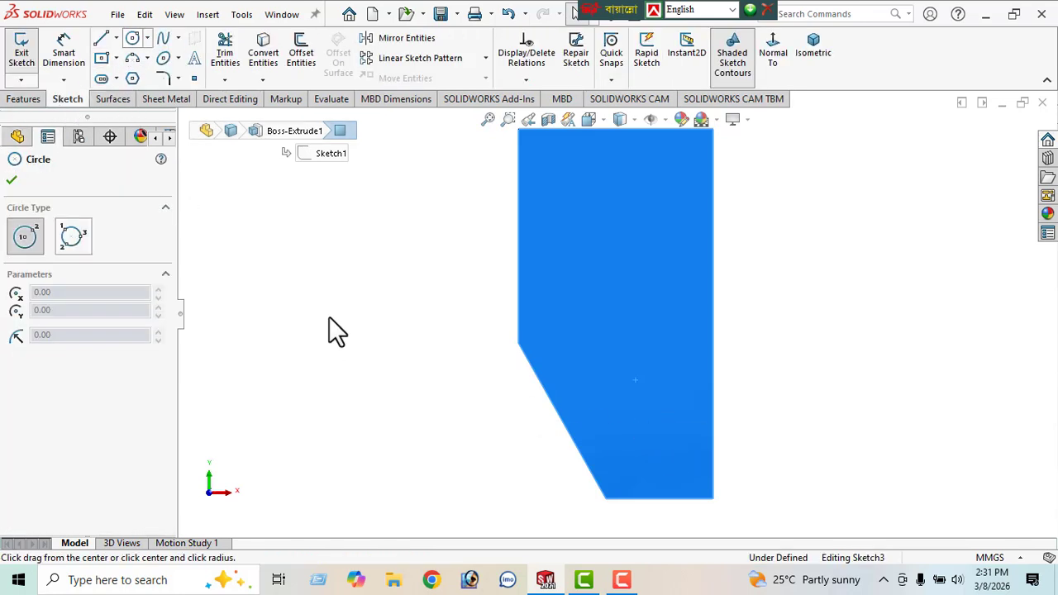
pyautogui.click(630, 423)
pyautogui.click(631, 422)
pyautogui.click(652, 438)
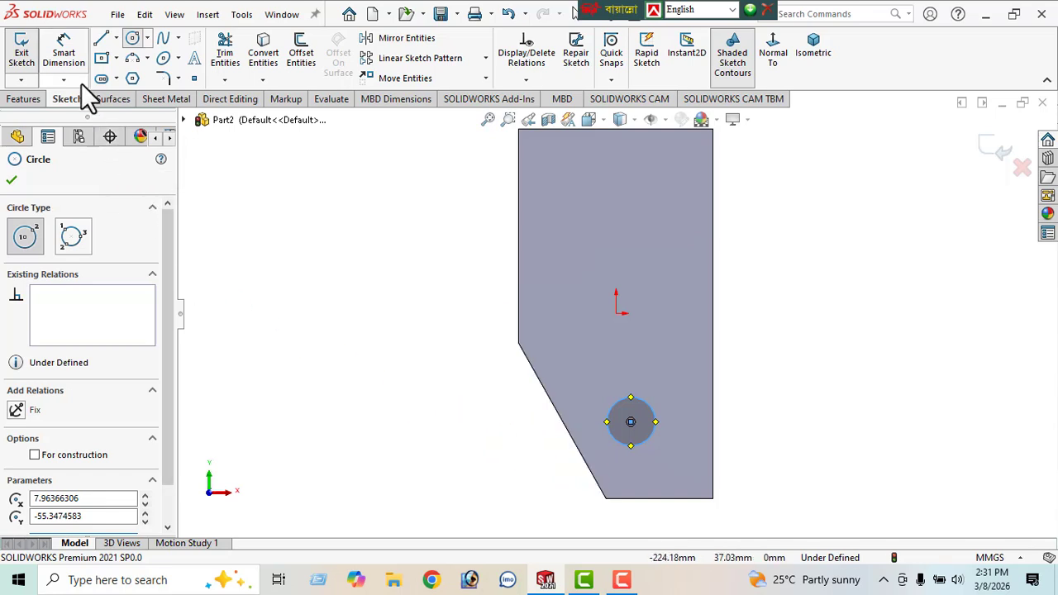
pyautogui.click(13, 181)
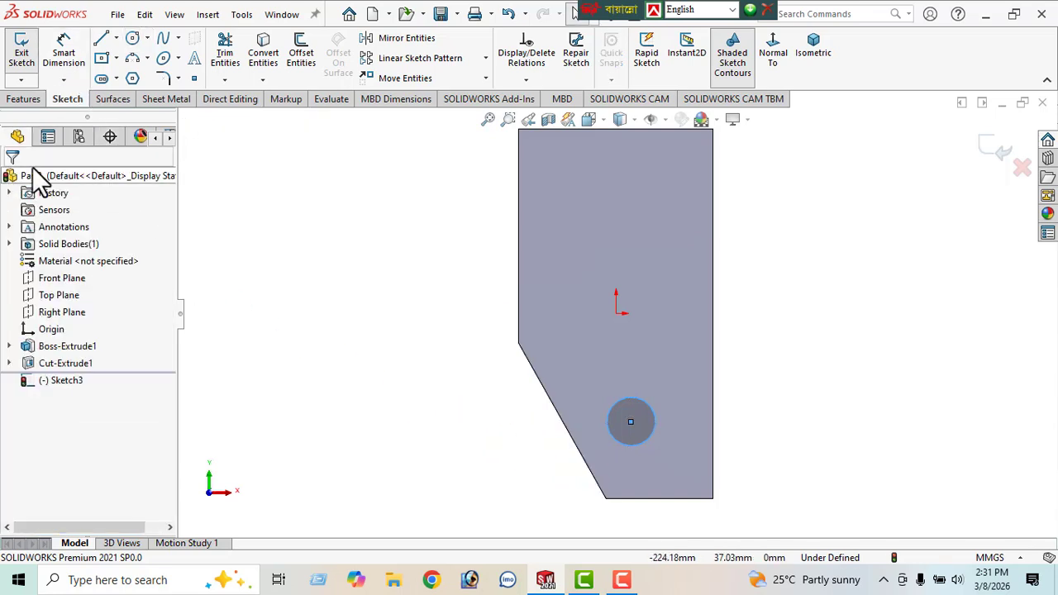
# Dimension the circle's diameter as 30 mm.
pyautogui.click(62, 56)
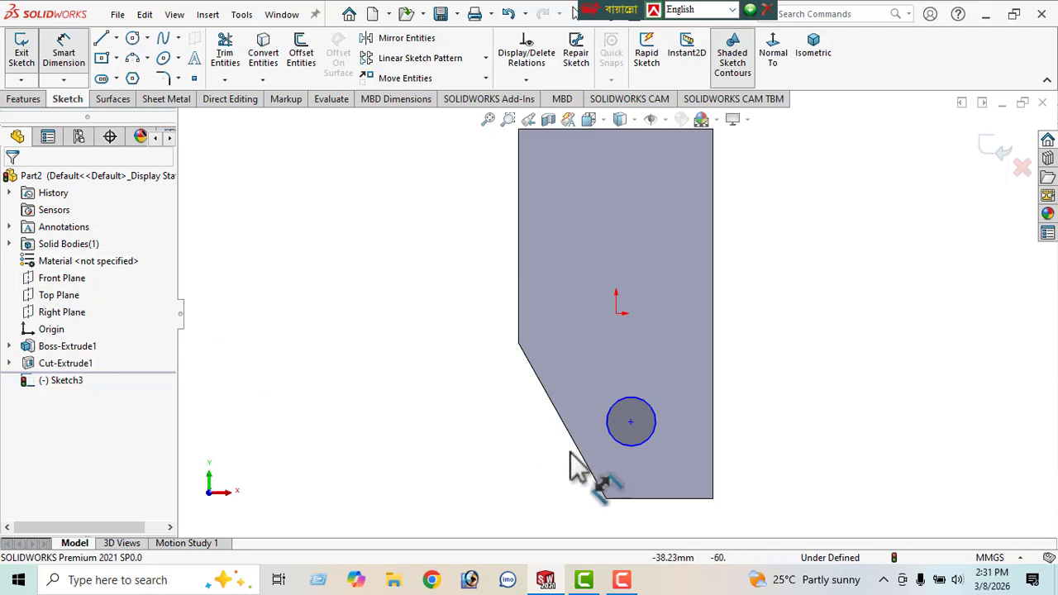
pyautogui.click(654, 416)
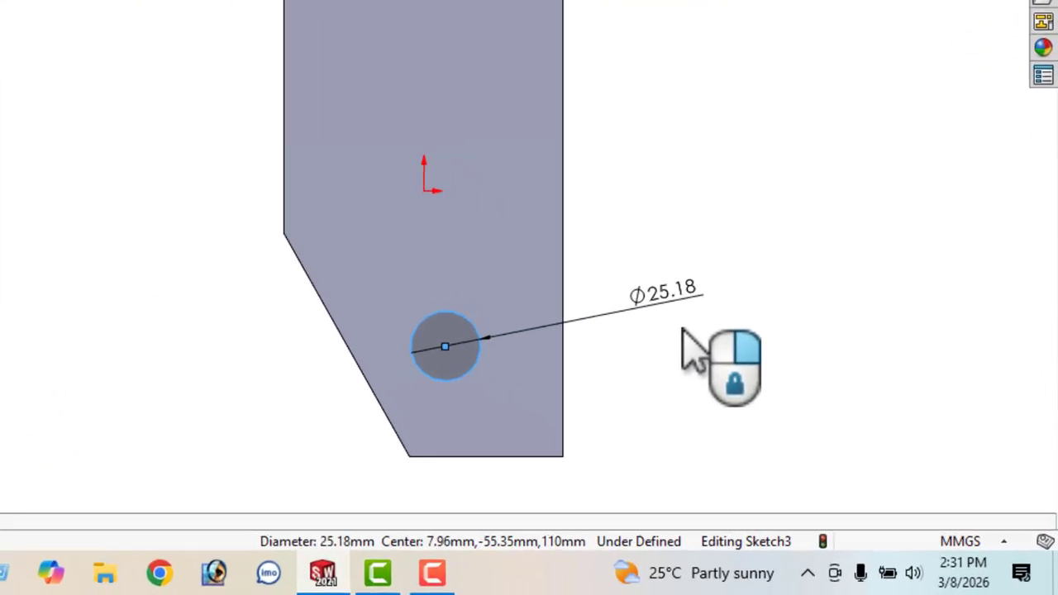
pyautogui.click(682, 331)
pyautogui.write('30')
pyautogui.press('Return')
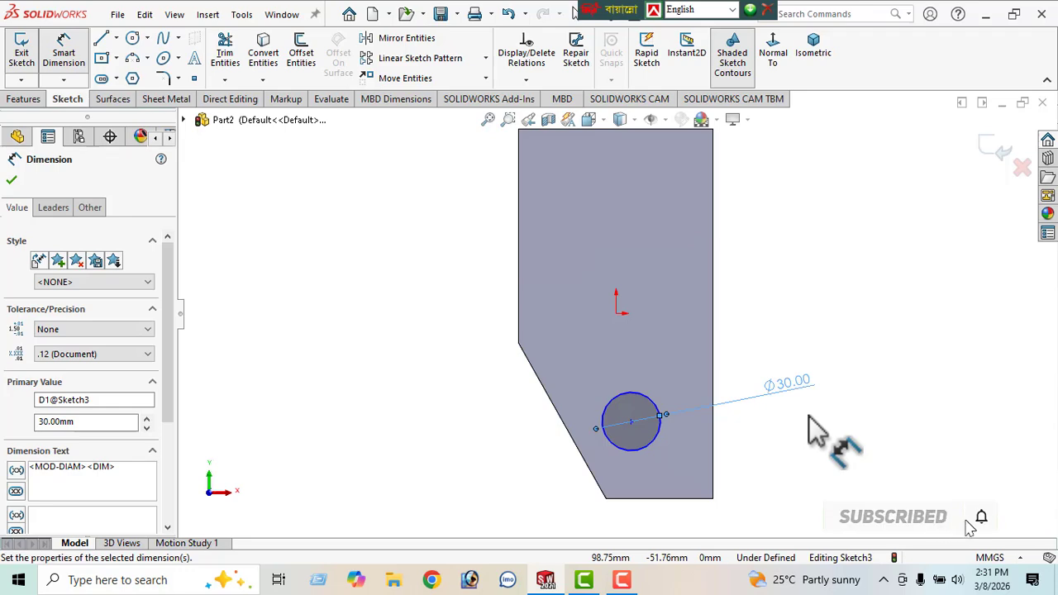
# Dimension the horizontal distance from the circle's centre to the face's right vertical edge as 50 mm.
pyautogui.click(630, 422)
pyautogui.click(673, 536)
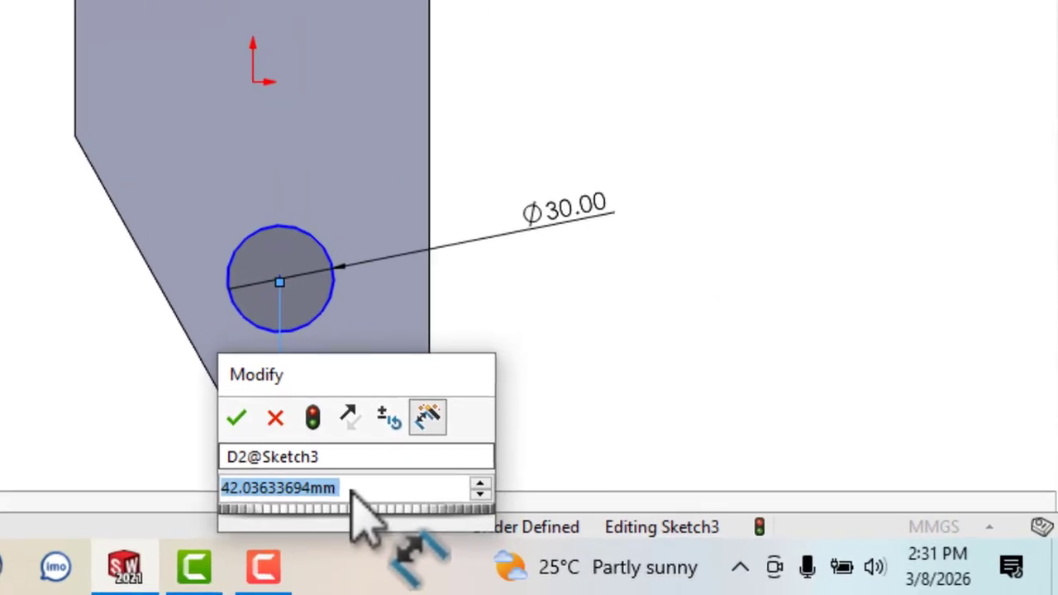
pyautogui.write('50')
pyautogui.press('Return')
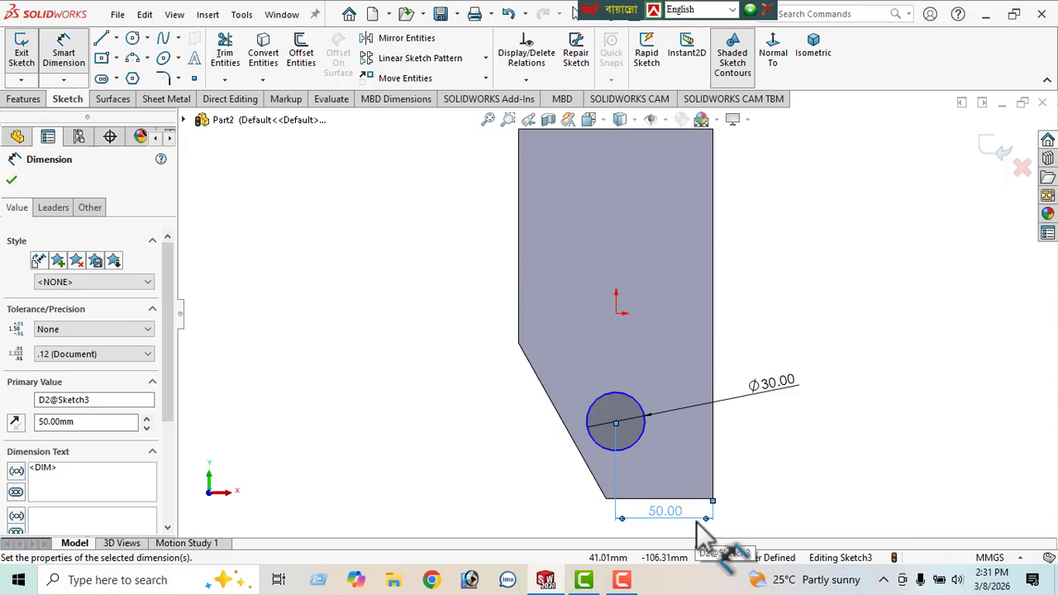
# Dimension the vertical distance from the face's top edge to the circle's centre as 130 mm.
pyautogui.click(611, 129)
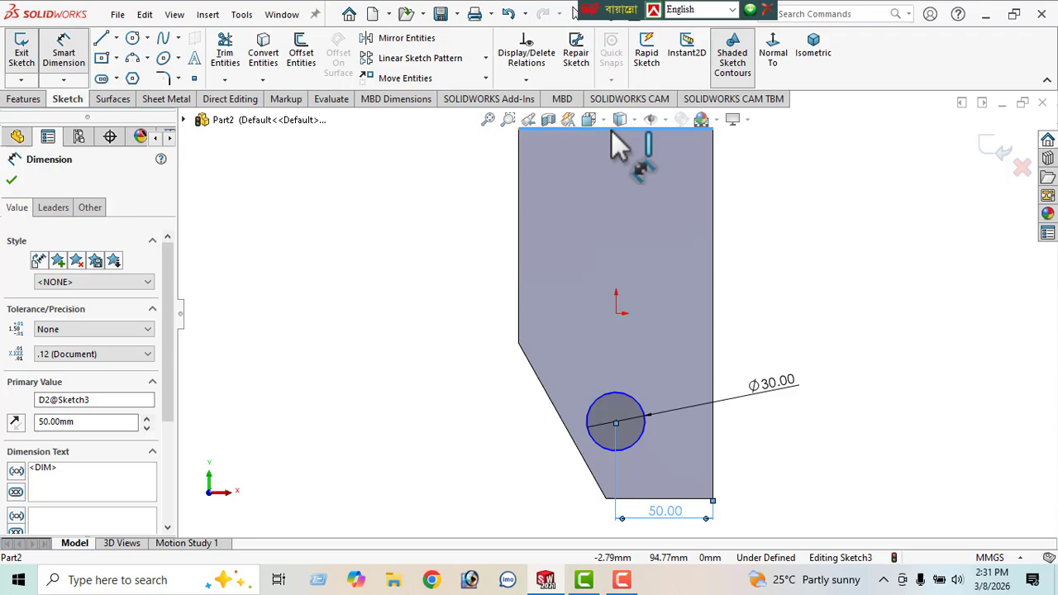
pyautogui.click(616, 422)
pyautogui.click(467, 356)
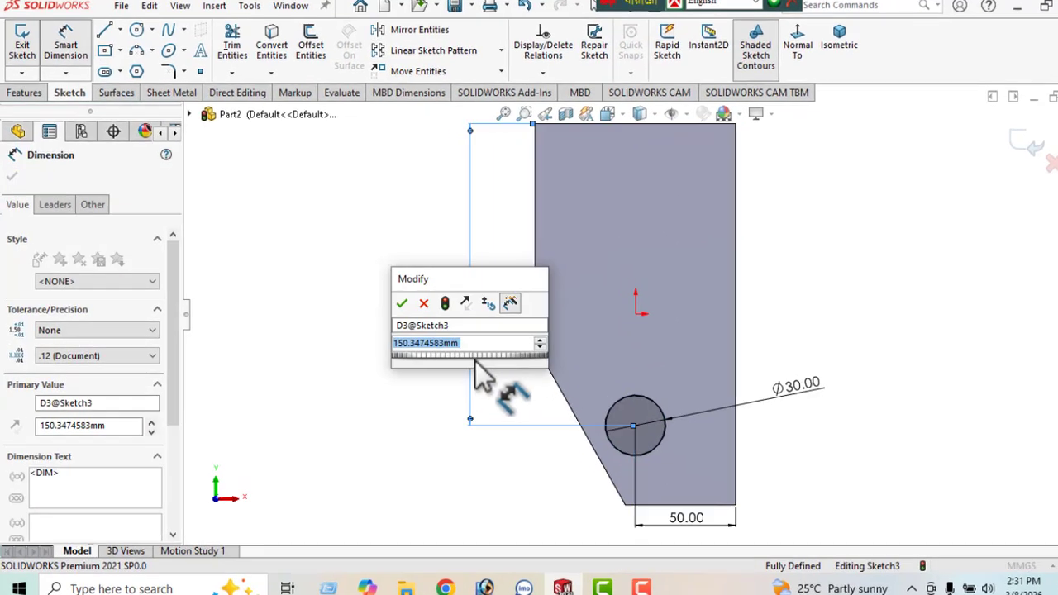
pyautogui.write('130')
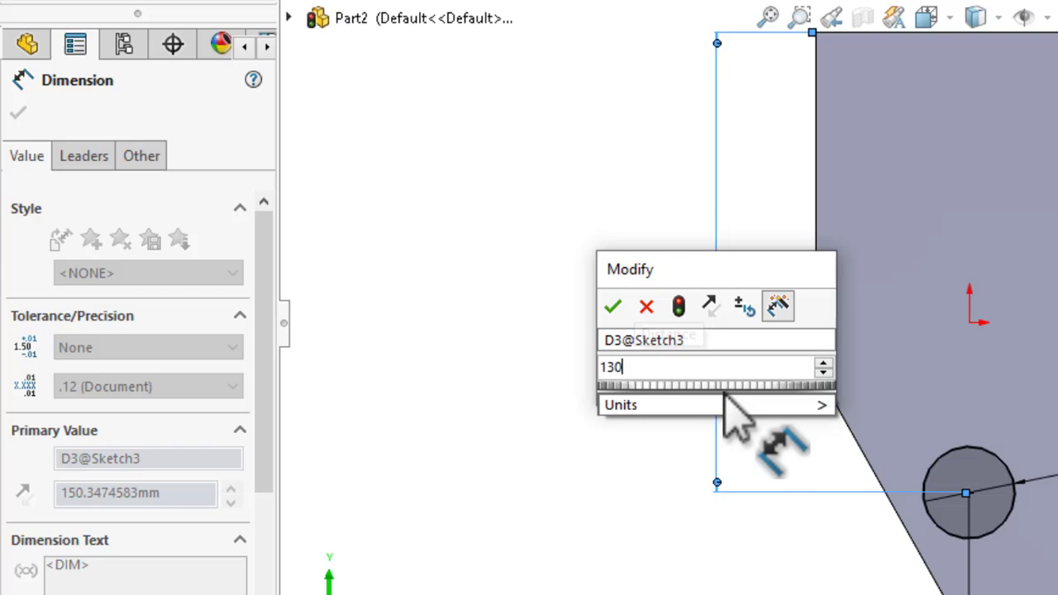
pyautogui.press('Return')
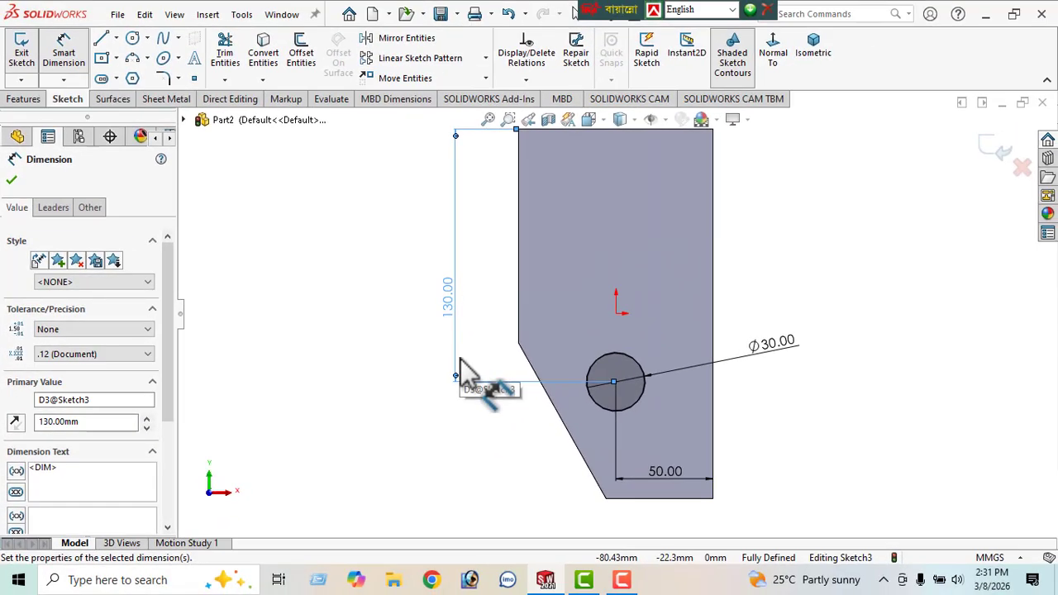
# Set the vertical distance between the top edge and the circle's centre to 150 mm.
pyautogui.doubleClick(451, 306)
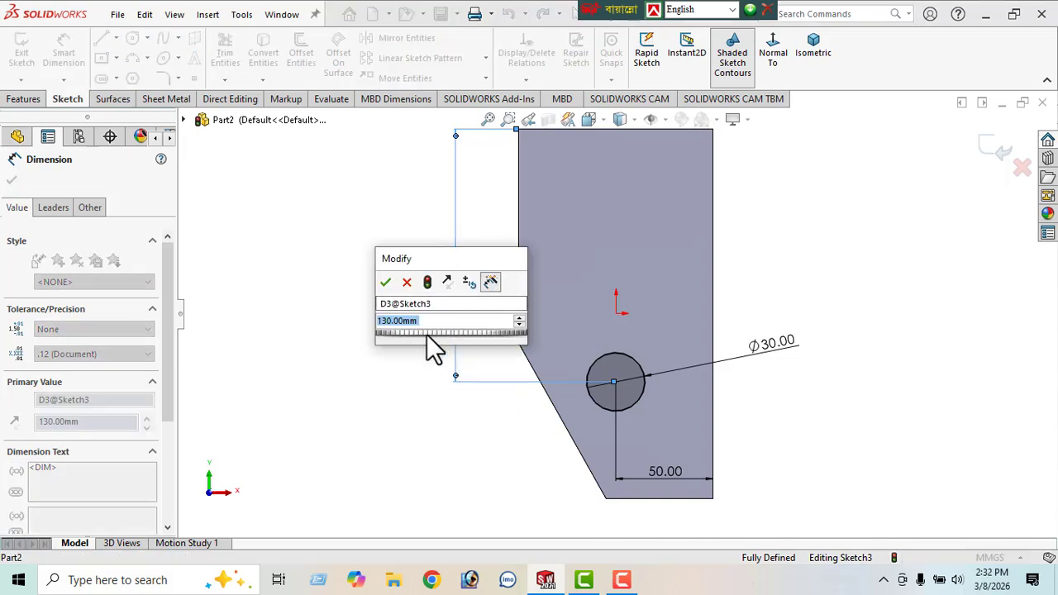
pyautogui.write('150')
pyautogui.press('Return')
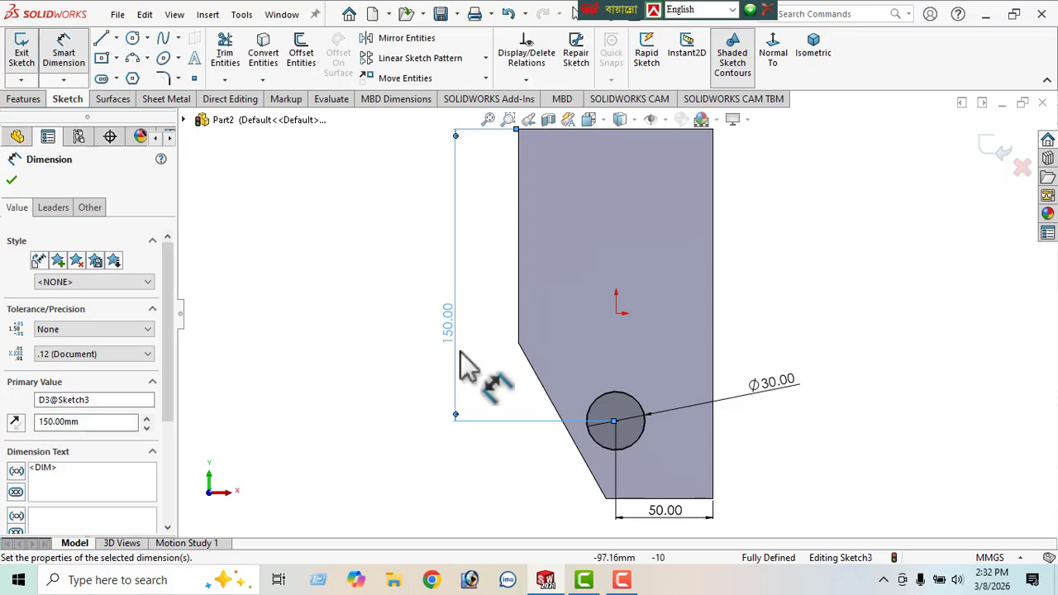
pyautogui.click(12, 181)
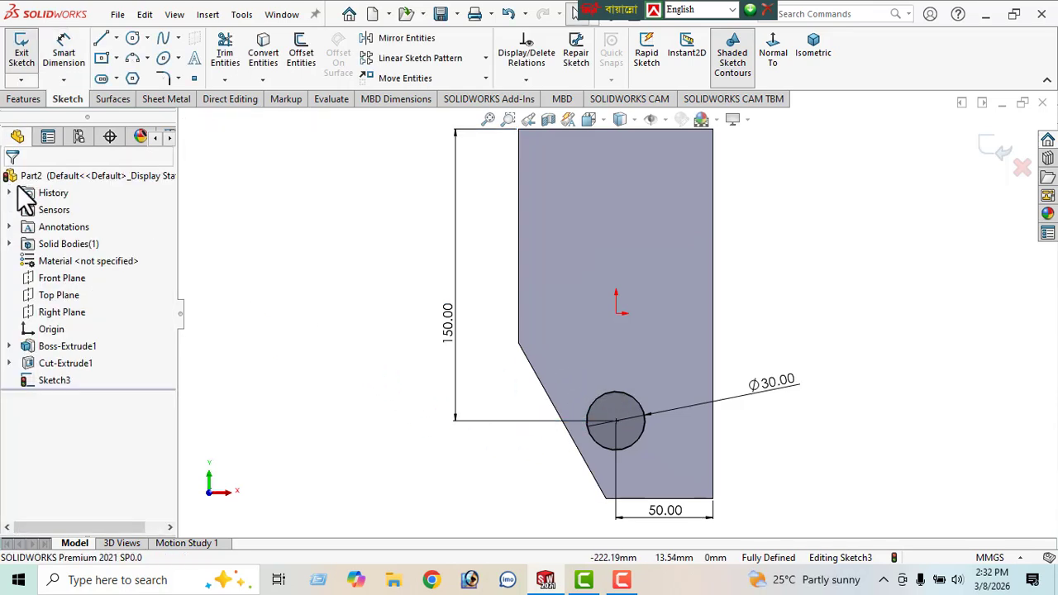
# Sketch a small circle about 13 mm in diameter to the right of the 30 mm circle, level with its centre.
pyautogui.click(132, 39)
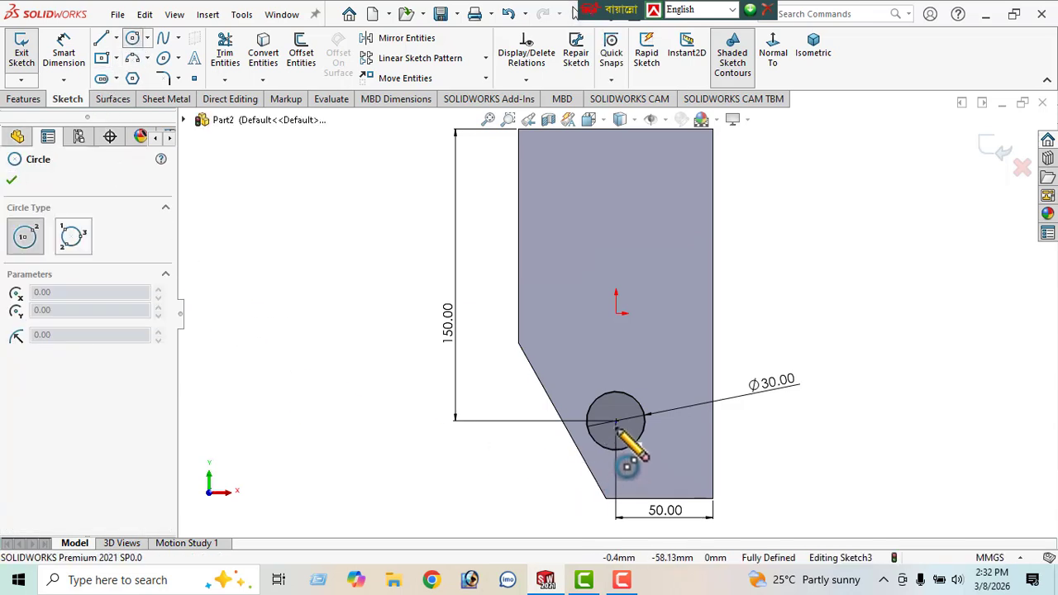
pyautogui.click(675, 421)
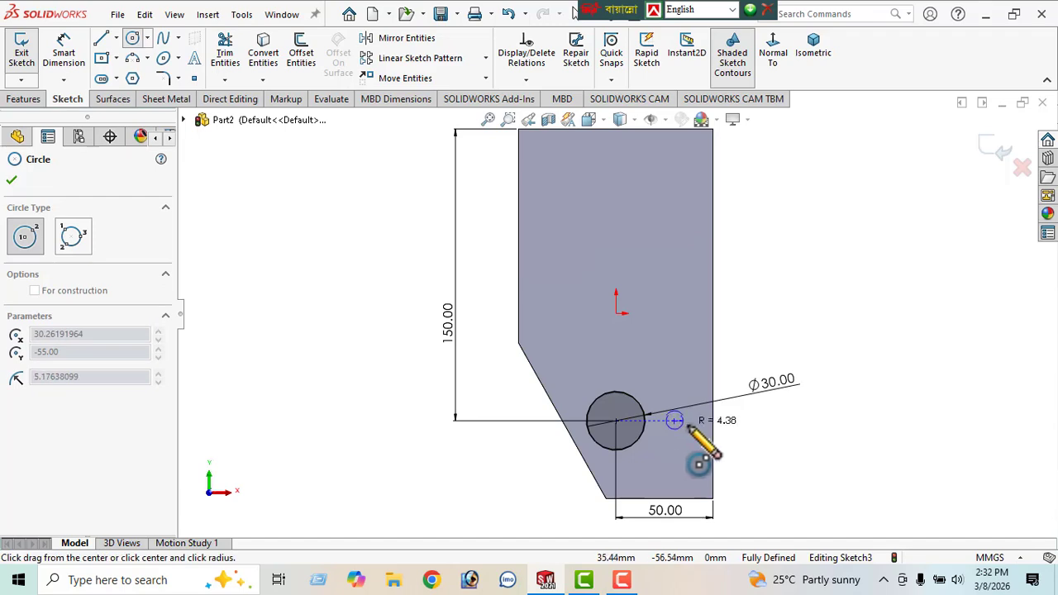
pyautogui.click(686, 430)
# Dimension the small circle's diameter as 8.5 mm.
pyautogui.click(64, 51)
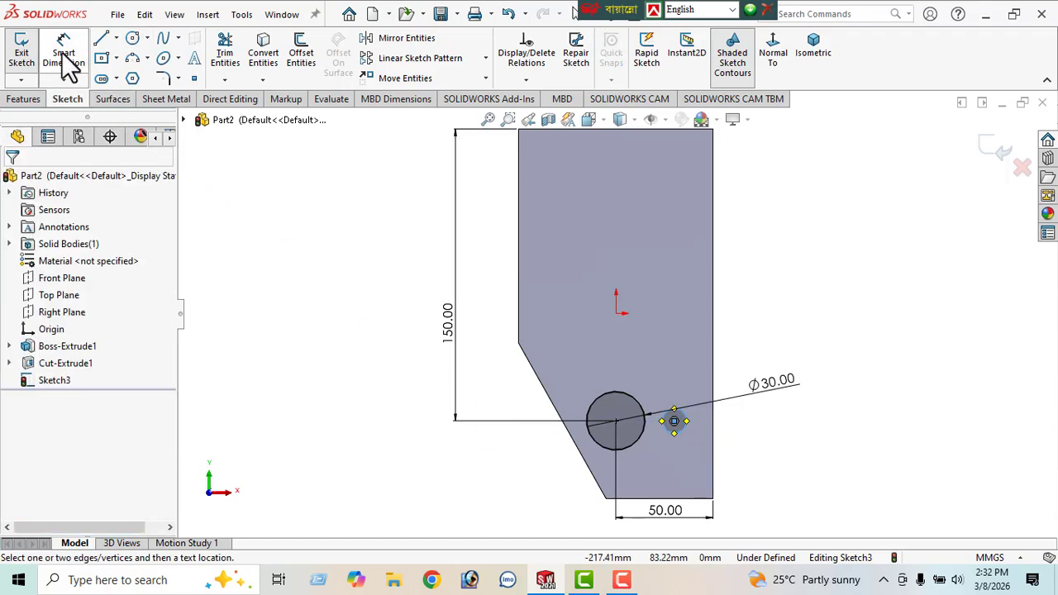
pyautogui.click(683, 428)
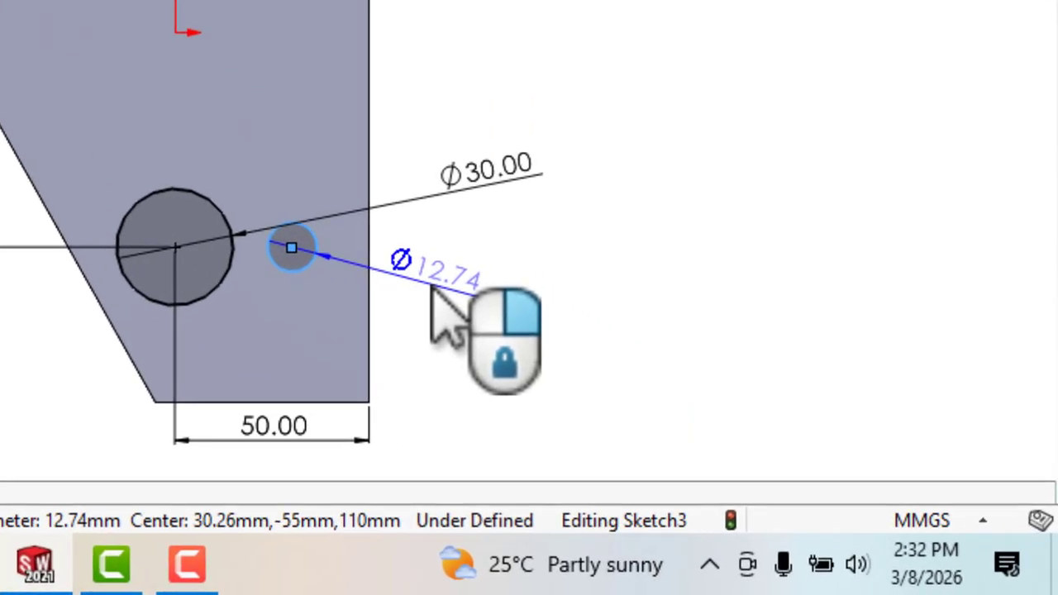
pyautogui.click(434, 295)
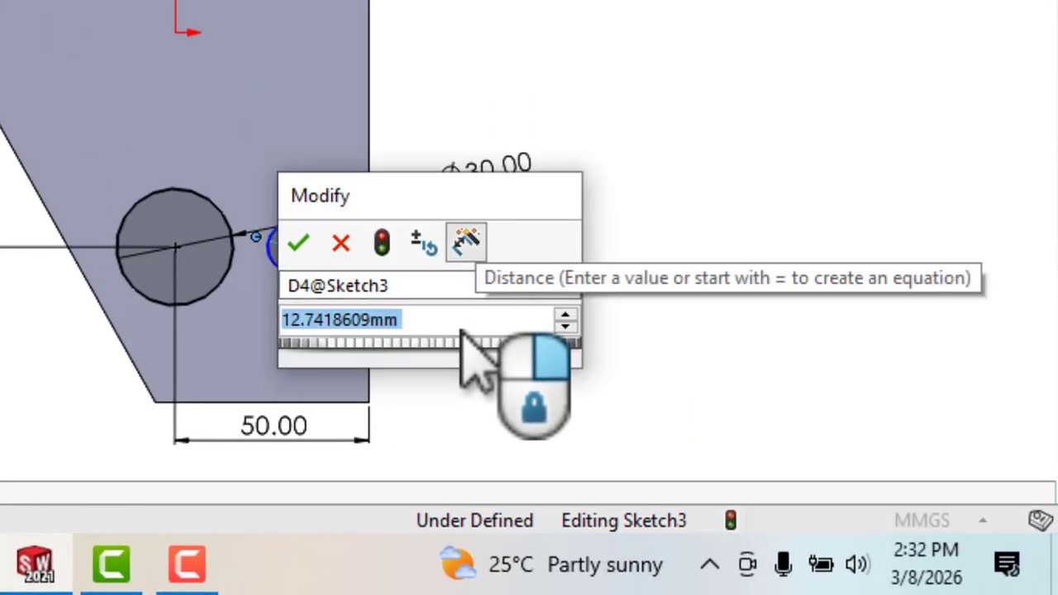
pyautogui.write('8.5')
pyautogui.press('Return')
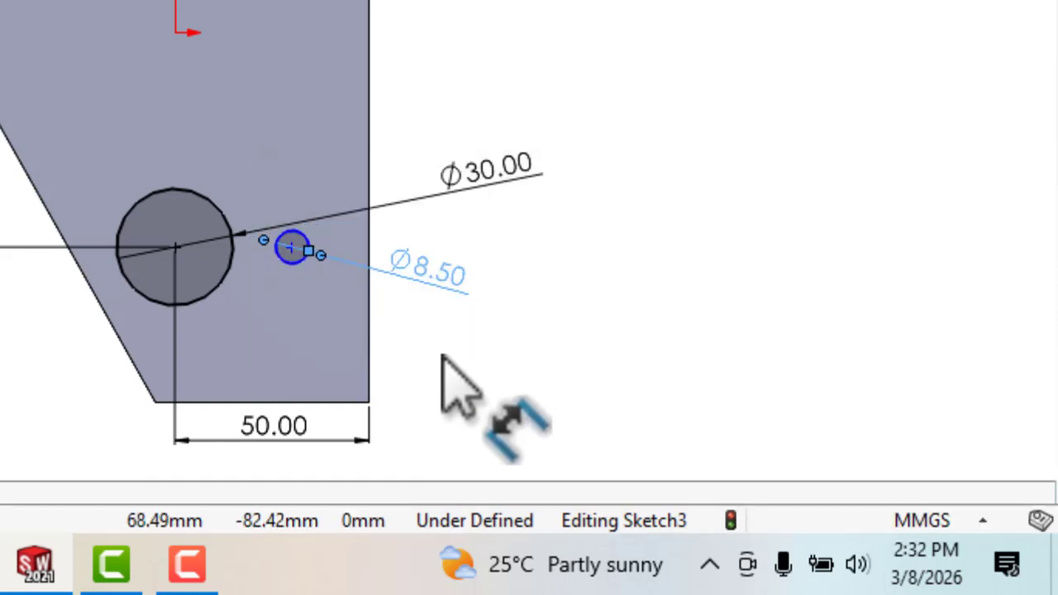
# Dimension the horizontal distance between the two circles' centres as 25 mm.
pyautogui.click(175, 247)
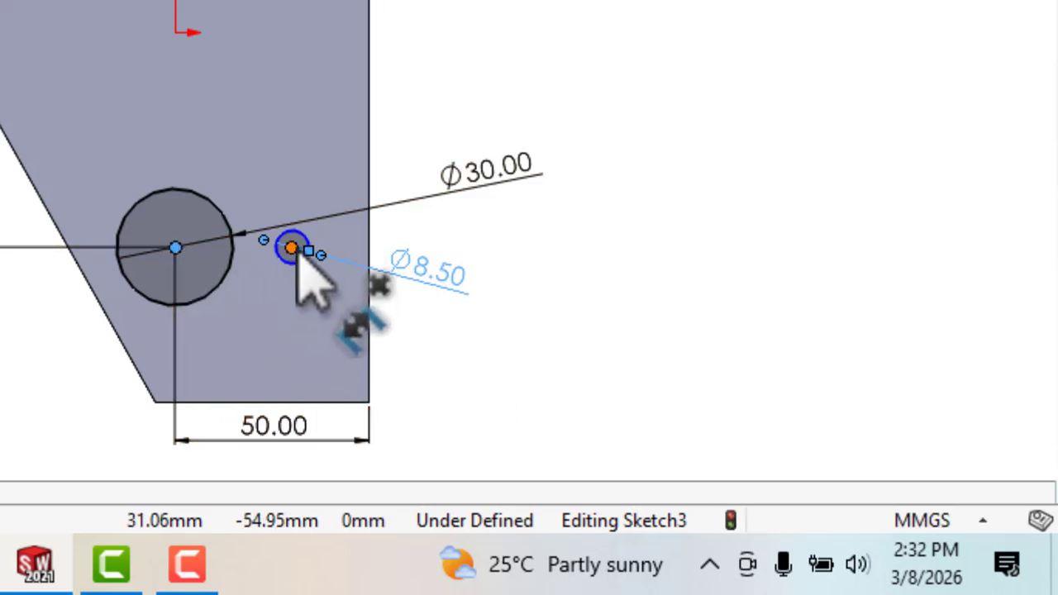
pyautogui.click(291, 248)
pyautogui.click(250, 157)
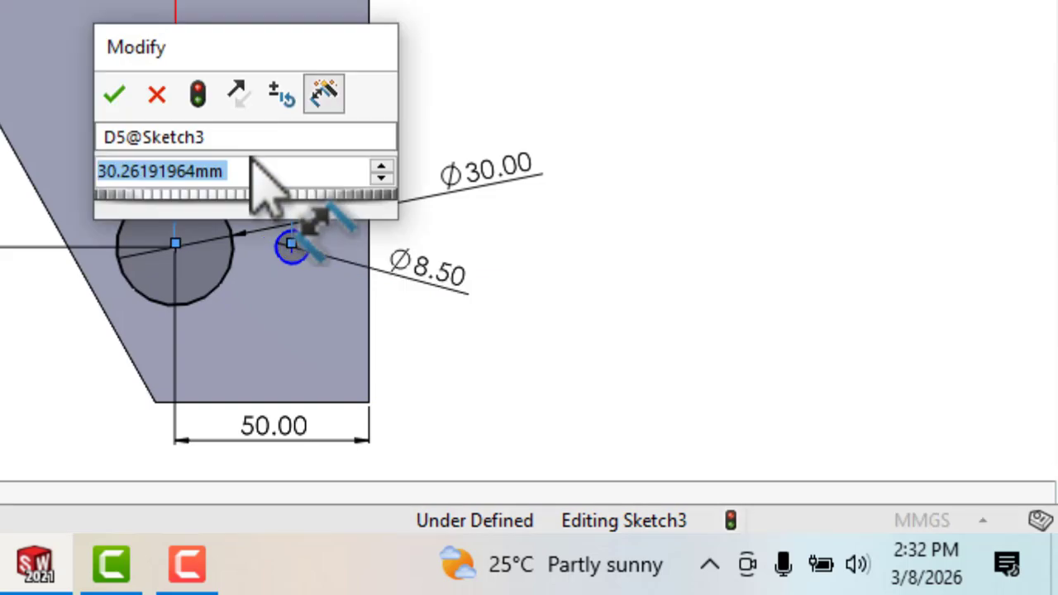
pyautogui.write('25')
pyautogui.press('Return')
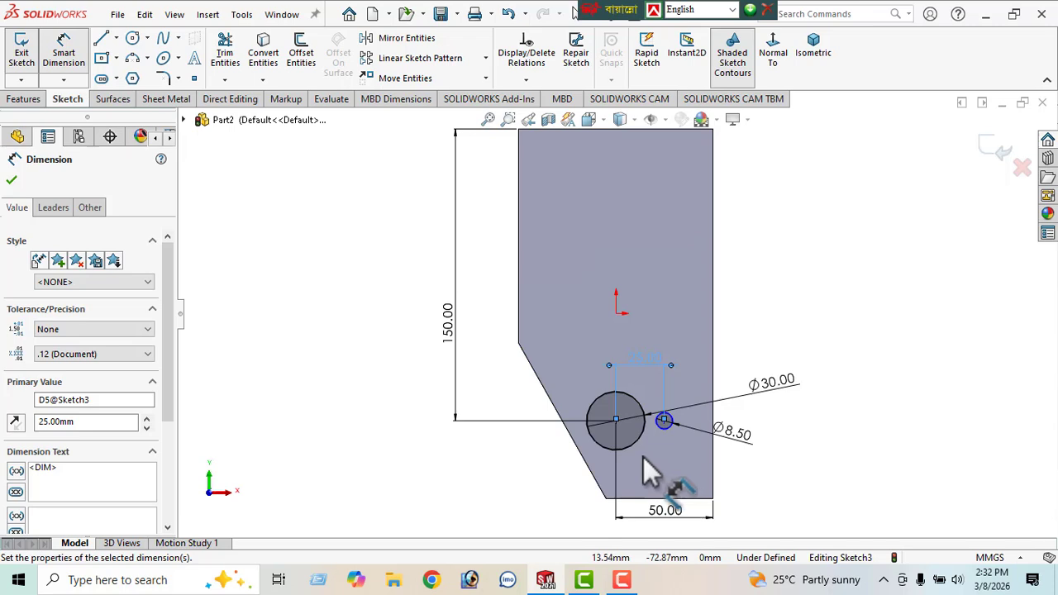
pyautogui.scroll(-3, 650, 454)
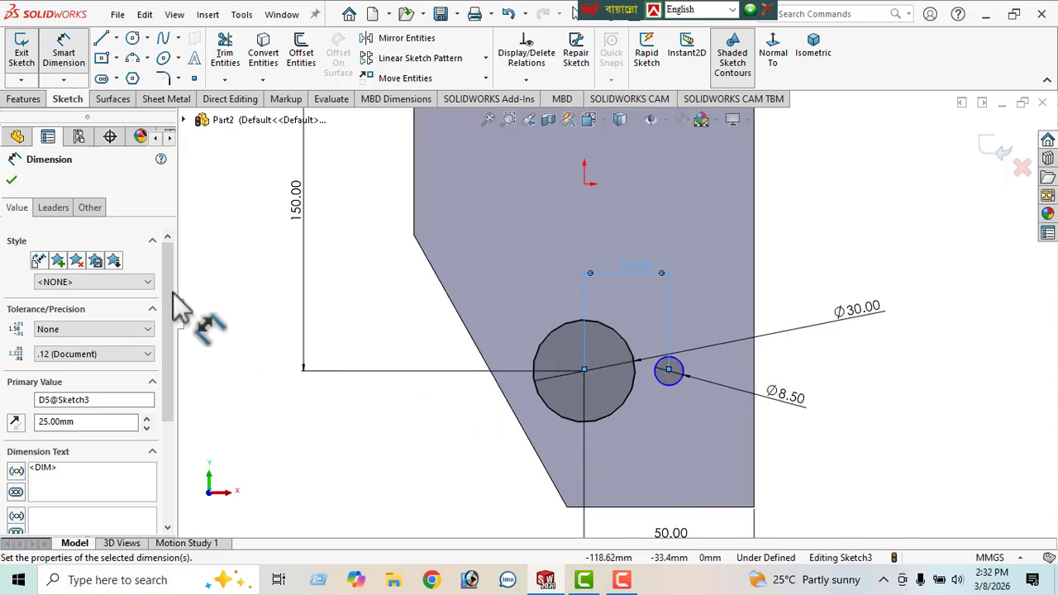
pyautogui.click(12, 179)
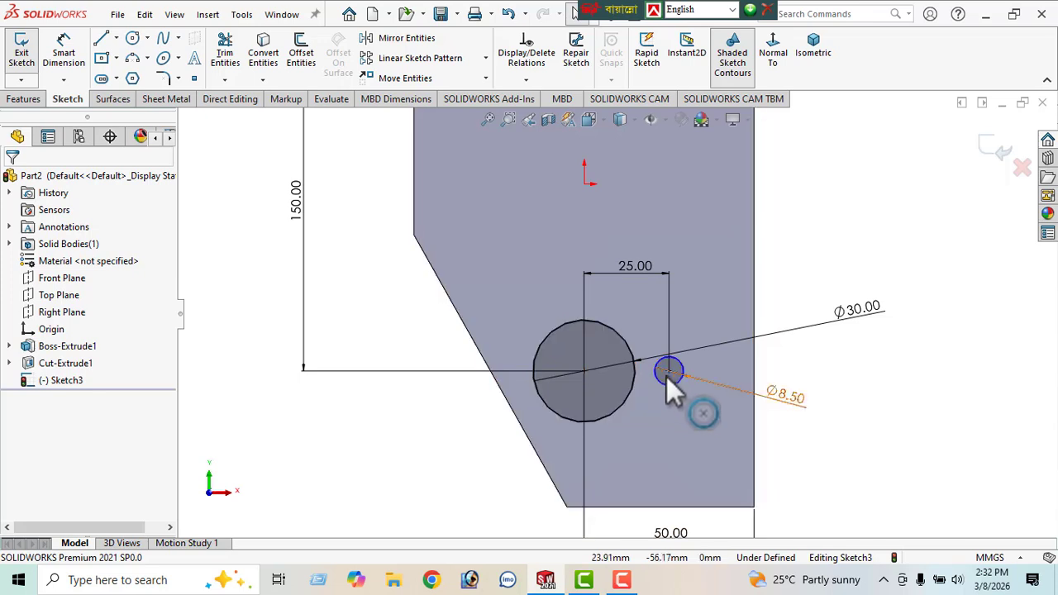
# Add a horizontal relation between the two circles' centre points and fit the whole part in view.
pyautogui.click(584, 371)
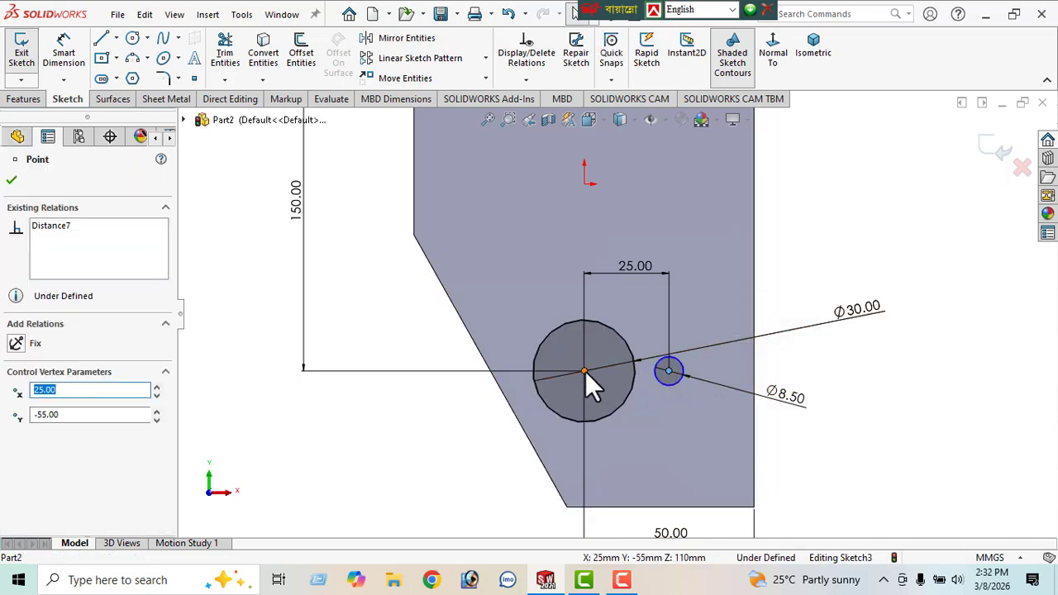
pyautogui.keyDown('ctrl'); pyautogui.click(585, 371); pyautogui.keyUp('ctrl')
pyautogui.click(628, 309)
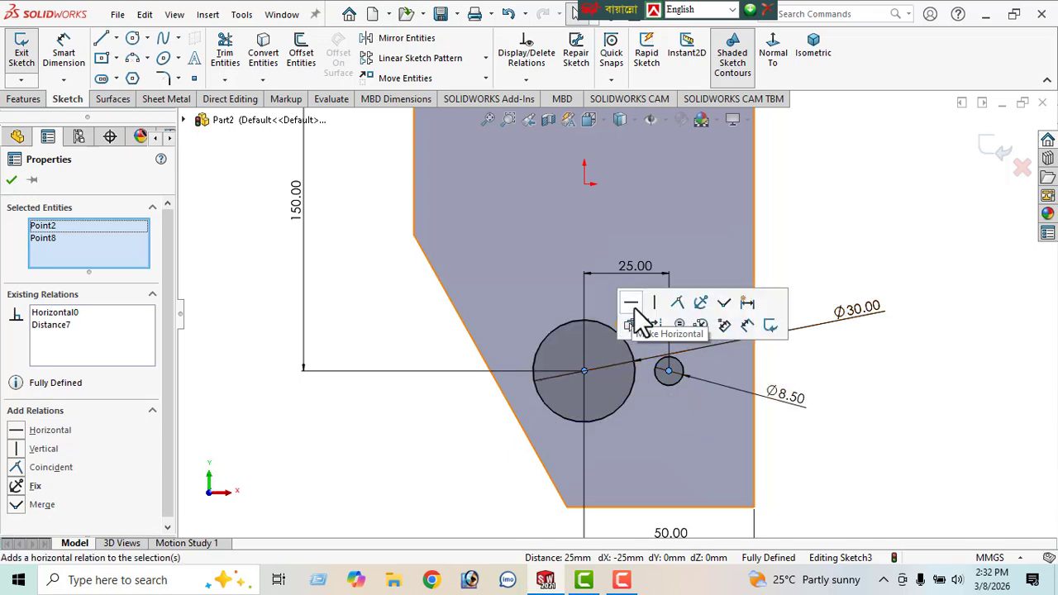
pyautogui.click(11, 181)
pyautogui.press('f')
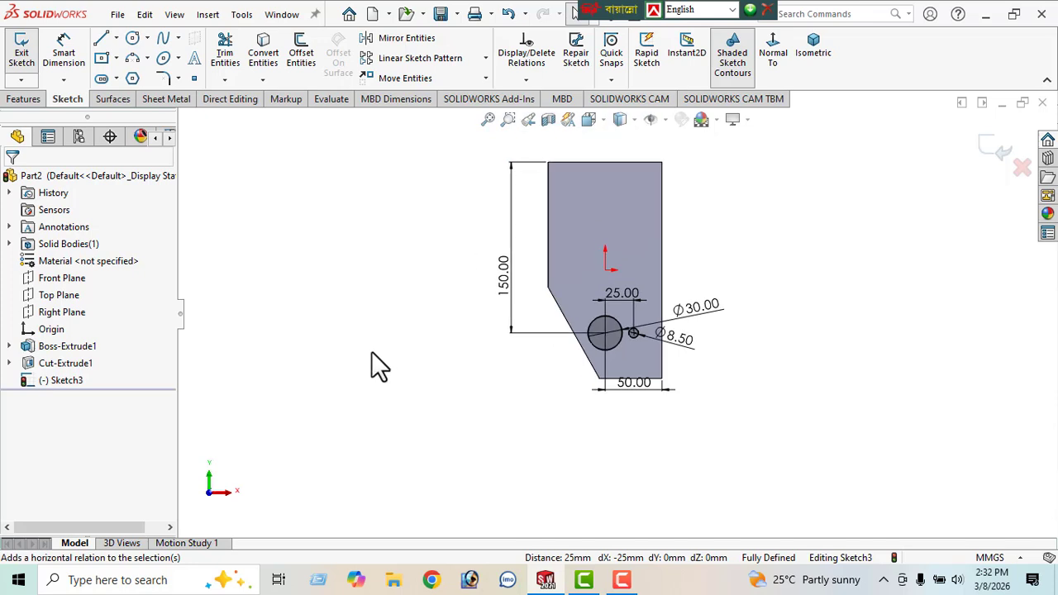
# Cut-extrude the 30 mm and 8.5 mm circles Through All of the block.
pyautogui.click(818, 56)
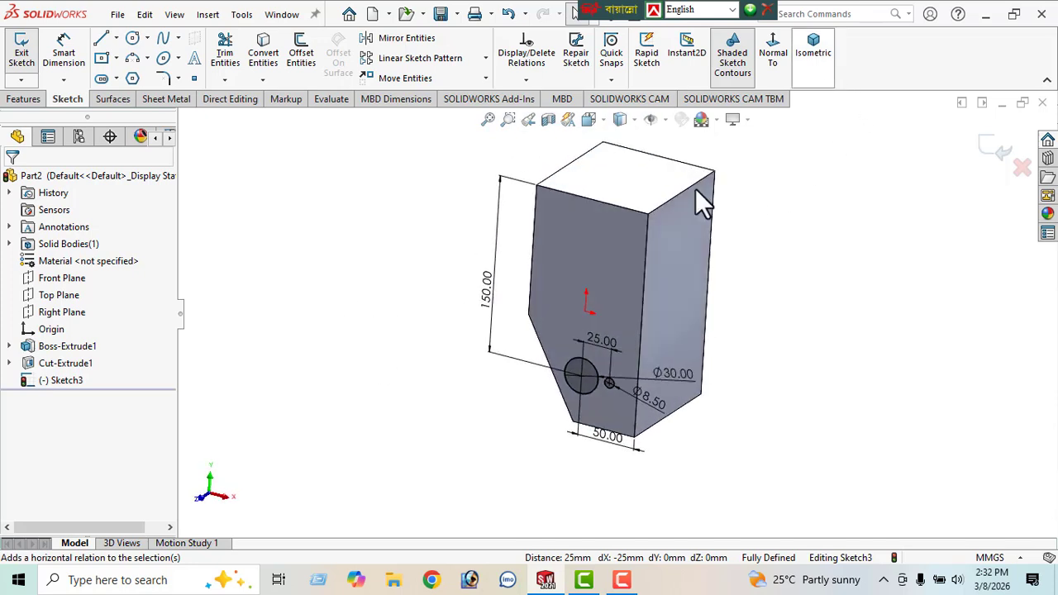
pyautogui.click(28, 98)
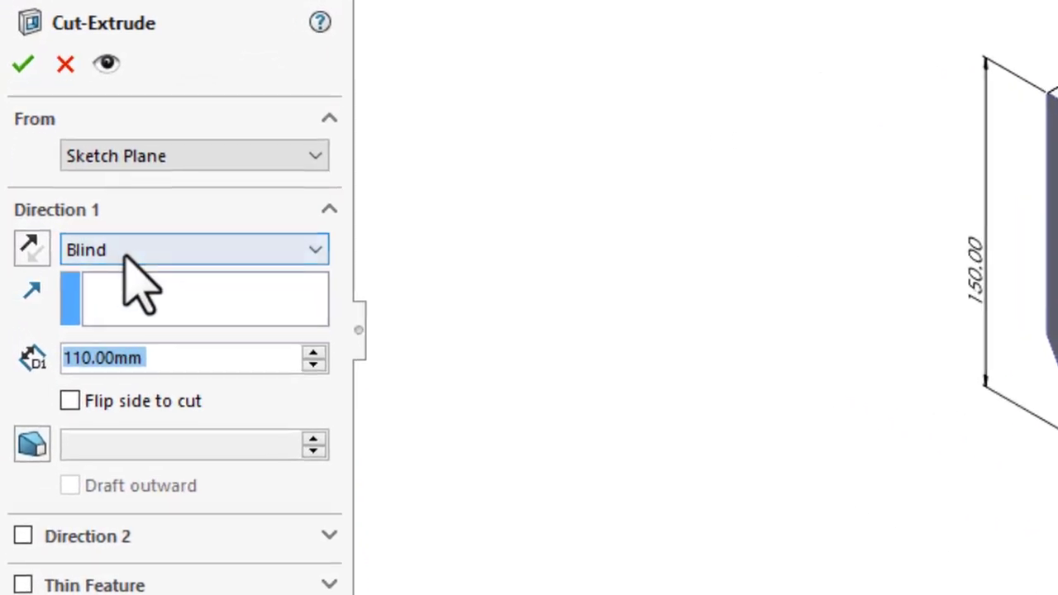
pyautogui.click(126, 253)
pyautogui.click(124, 295)
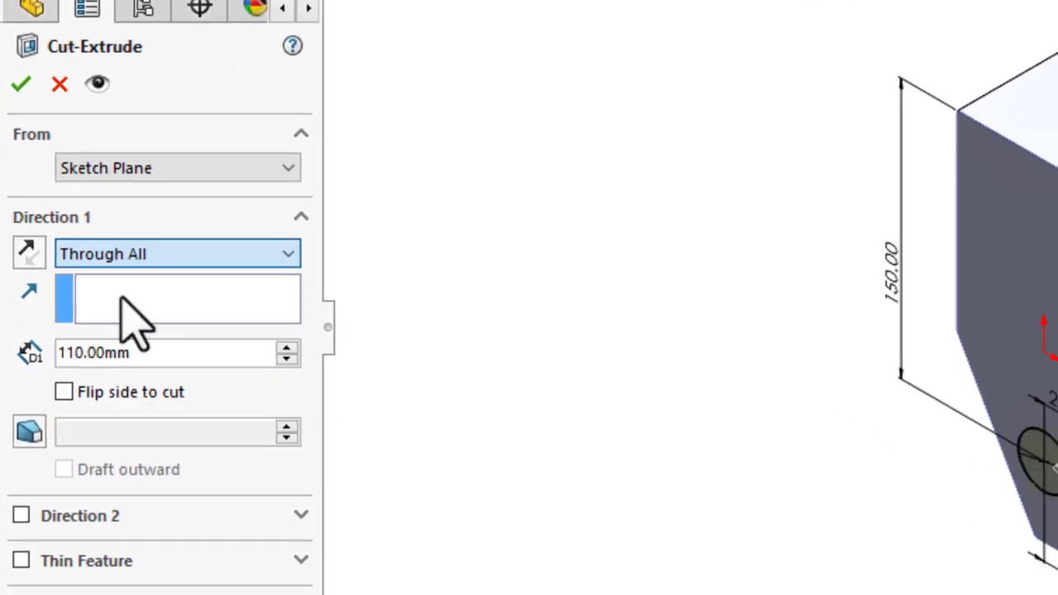
pyautogui.click(10, 181)
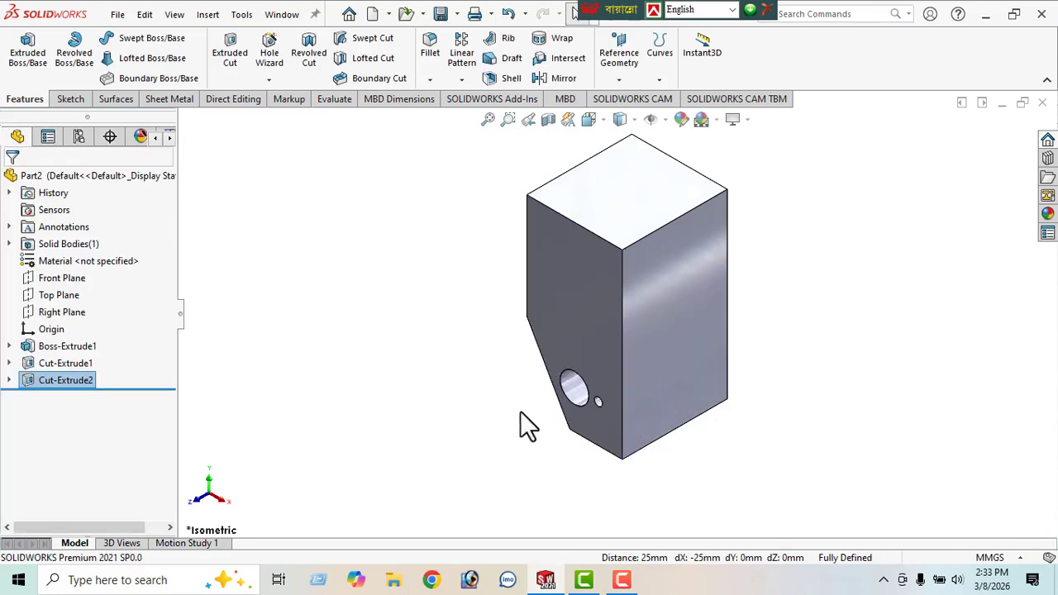
# Sketch a vertical centerline about 59 mm long on the front face, downward from the midpoint of its upper edge.
pyautogui.moveTo(520, 425); pyautogui.dragTo(659, 306, button='middle')
pyautogui.click(671, 263)
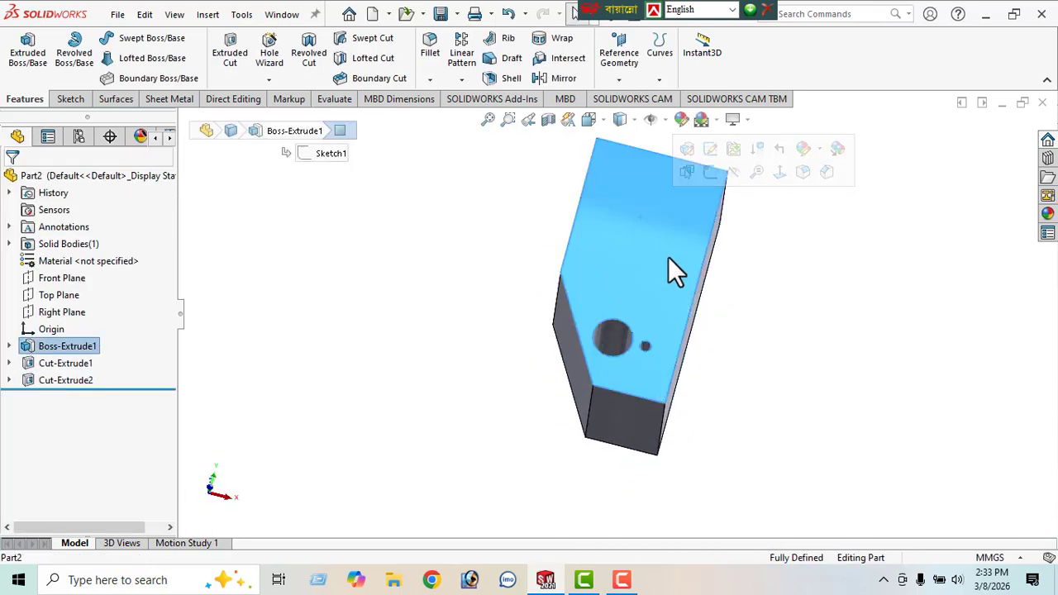
pyautogui.click(778, 173)
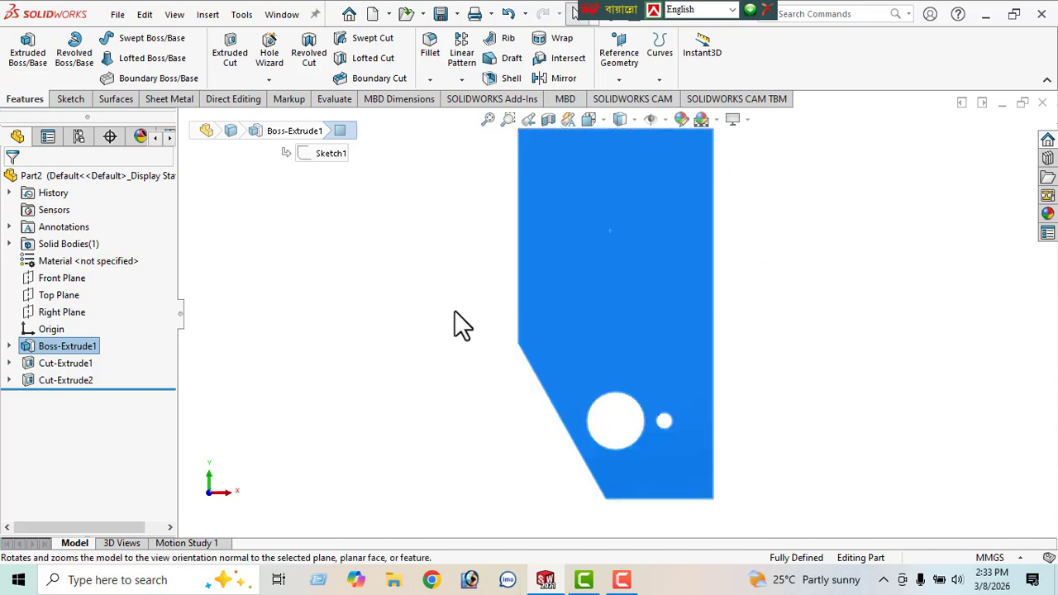
pyautogui.click(70, 100)
pyautogui.click(116, 38)
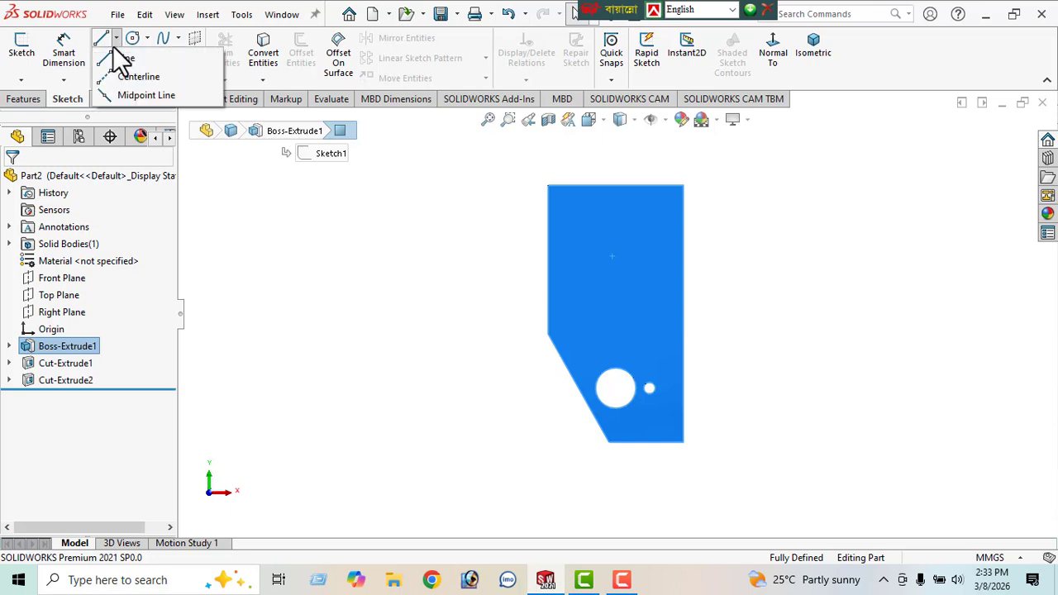
pyautogui.click(125, 77)
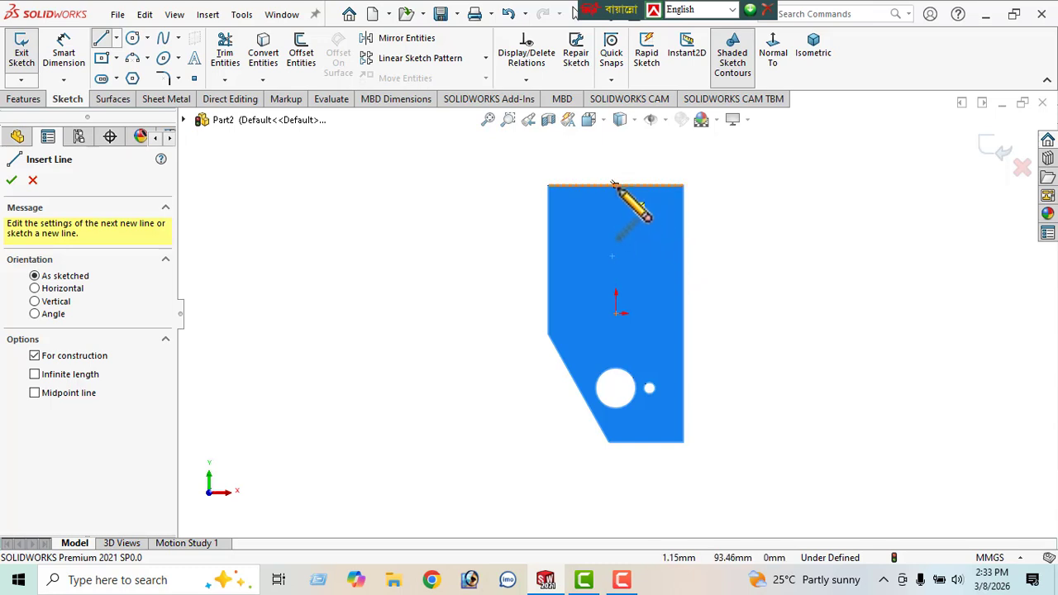
pyautogui.click(615, 185)
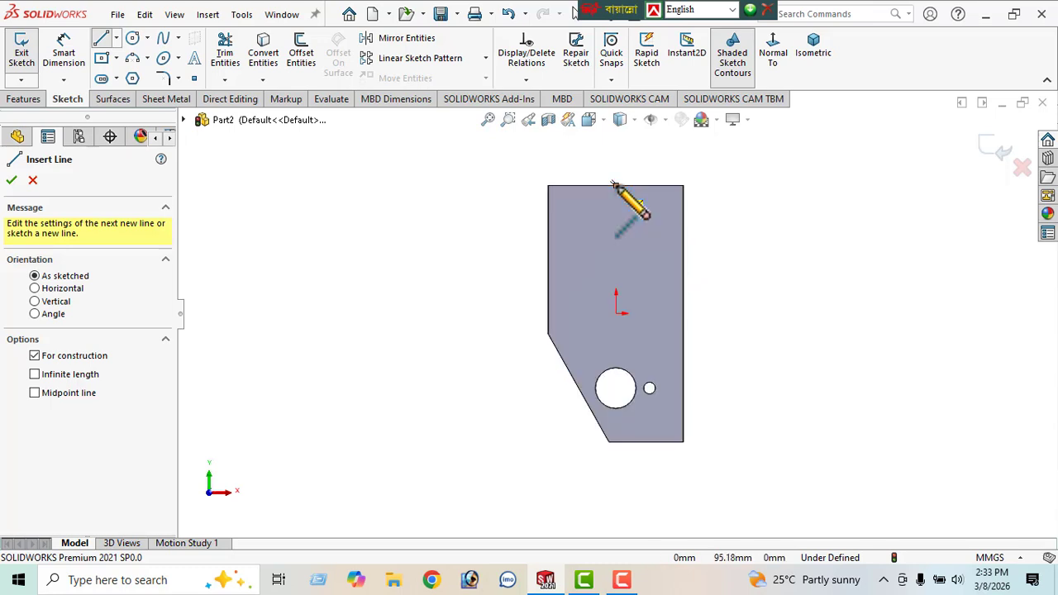
pyautogui.click(615, 264)
# Dimension the vertical centerline's length as 90 mm.
pyautogui.click(63, 50)
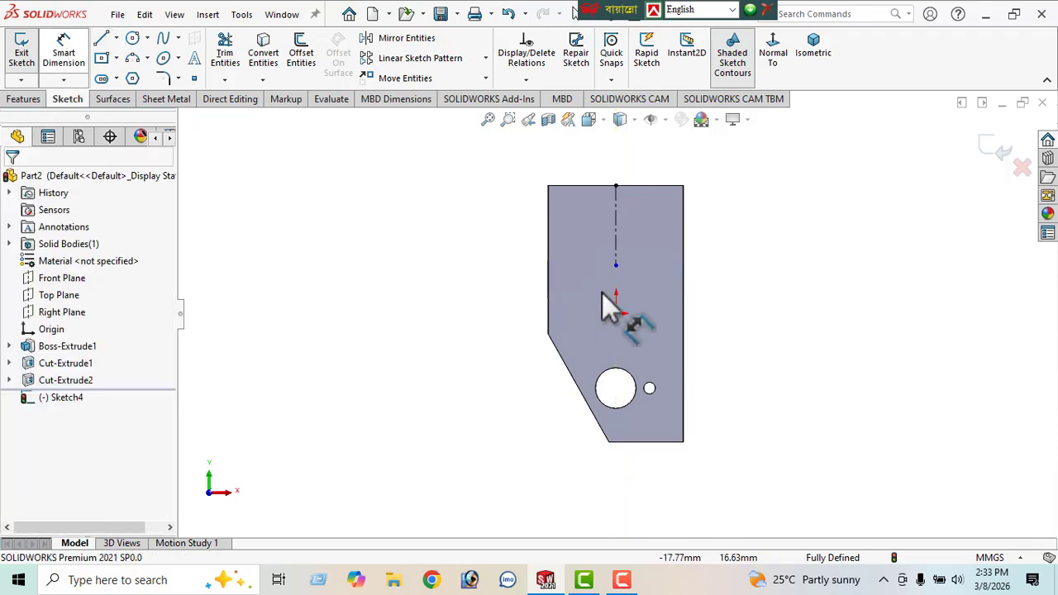
pyautogui.click(618, 226)
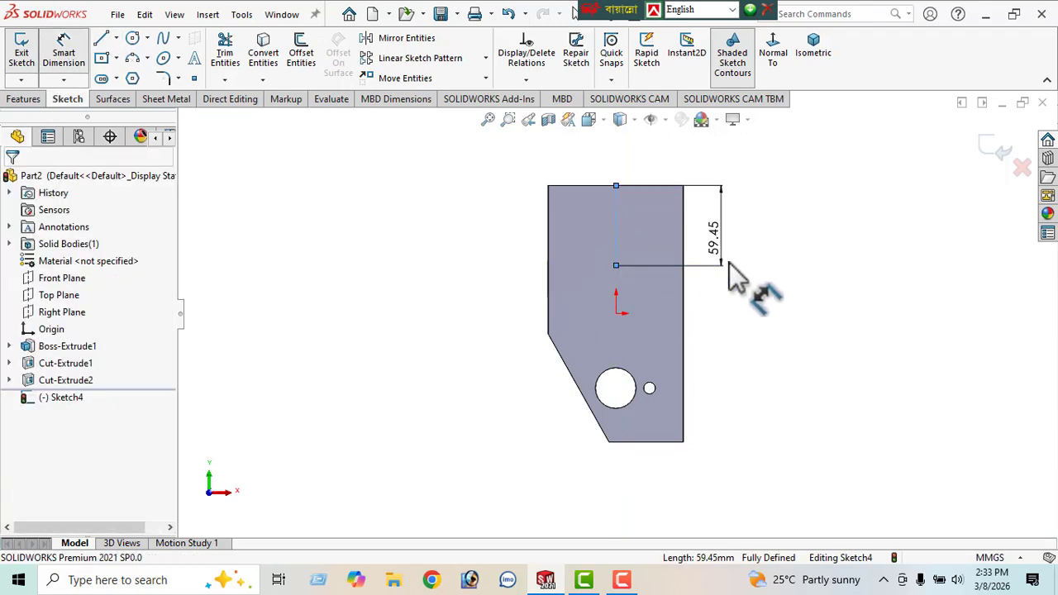
pyautogui.click(729, 262)
pyautogui.write('90')
pyautogui.press('Return')
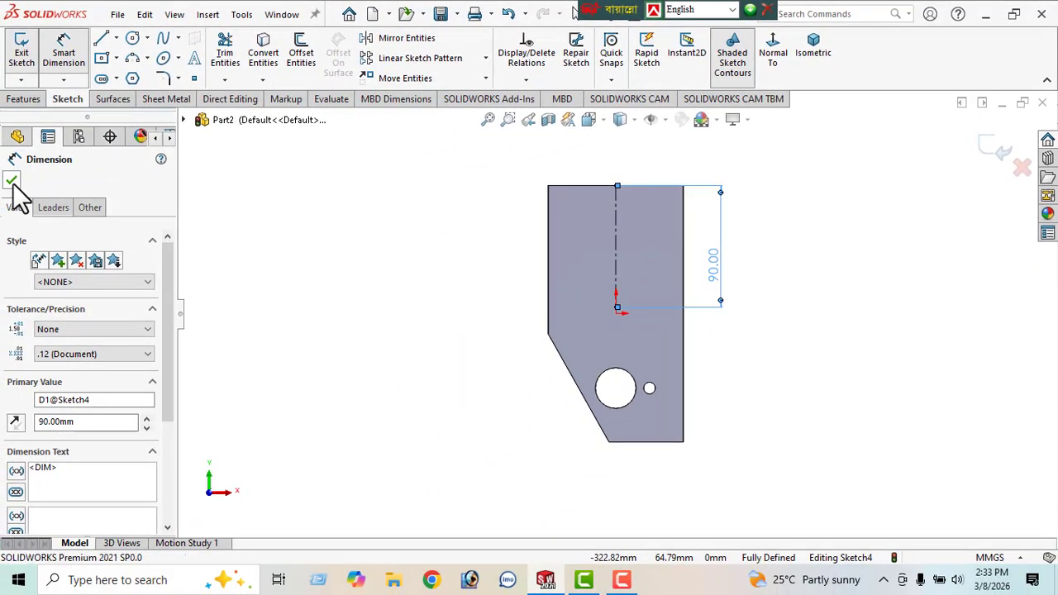
pyautogui.click(11, 181)
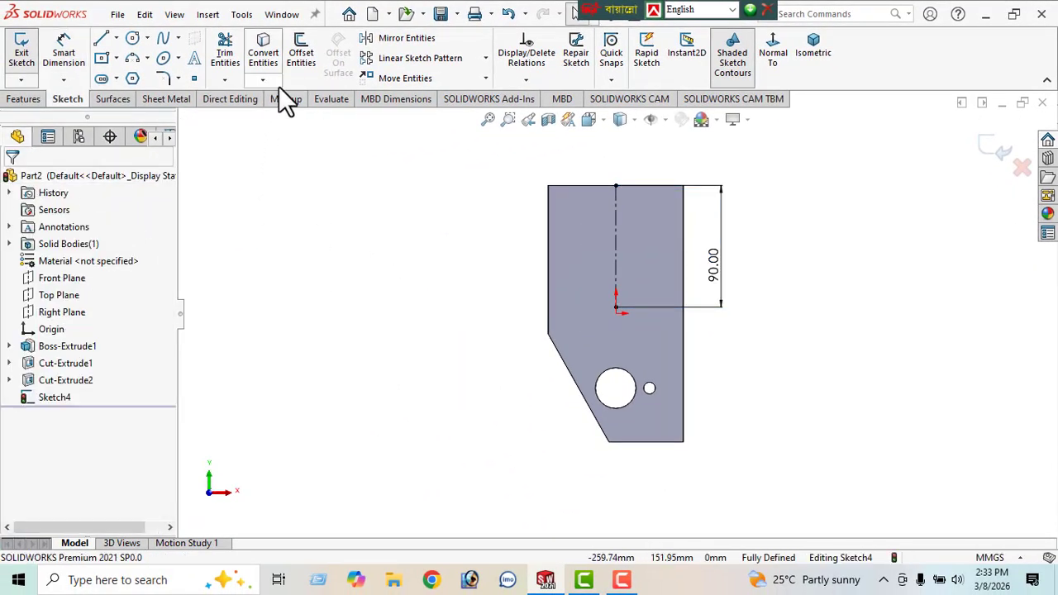
# Offset the centerline bi-directionally by 37/2 mm with dimensions added.
pyautogui.click(301, 58)
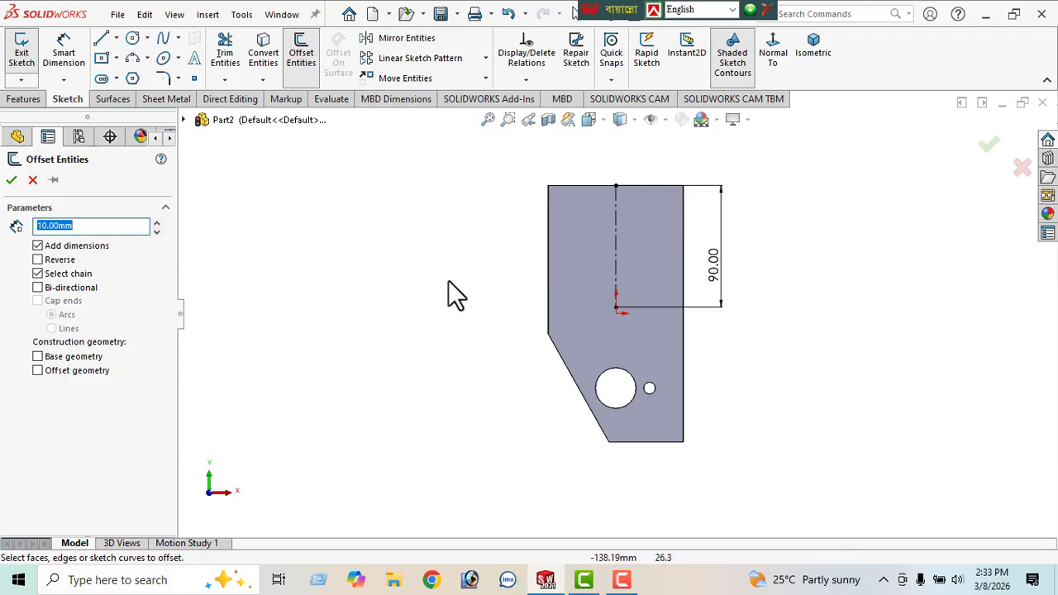
pyautogui.click(618, 230)
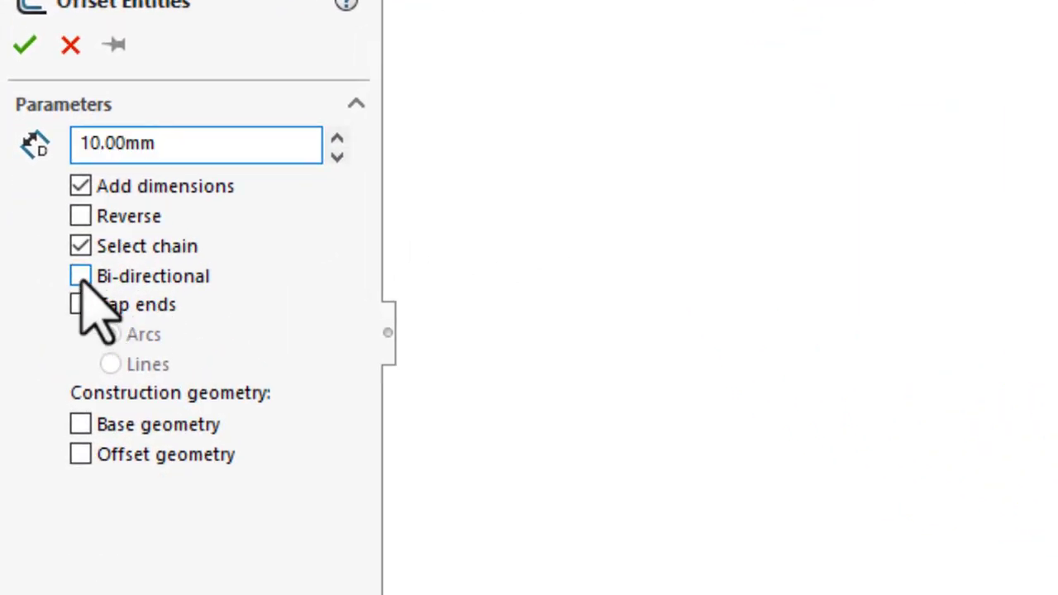
pyautogui.click(41, 286)
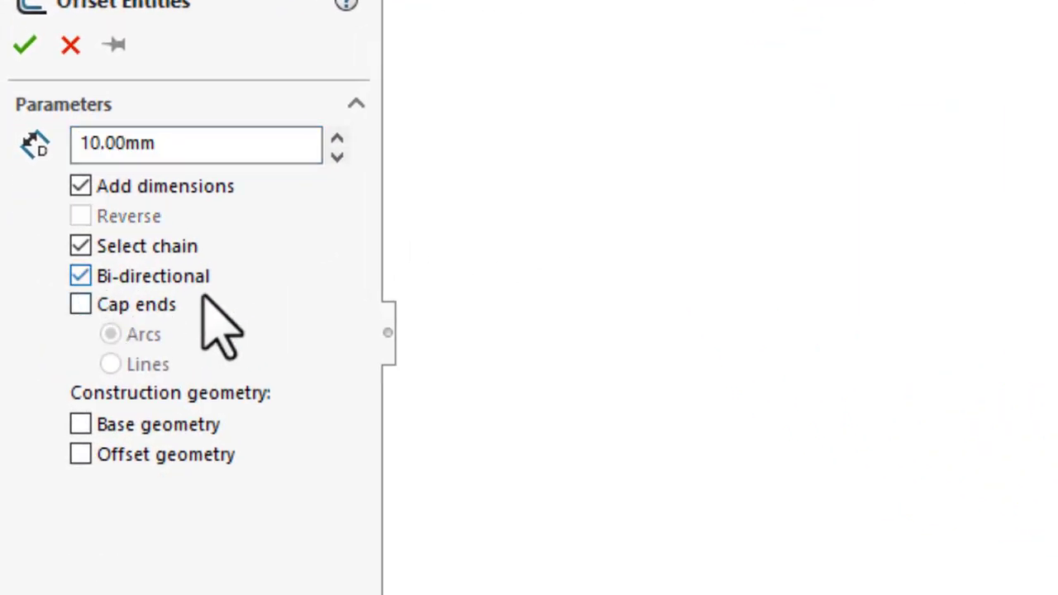
pyautogui.moveTo(170, 141); pyautogui.dragTo(35, 173)
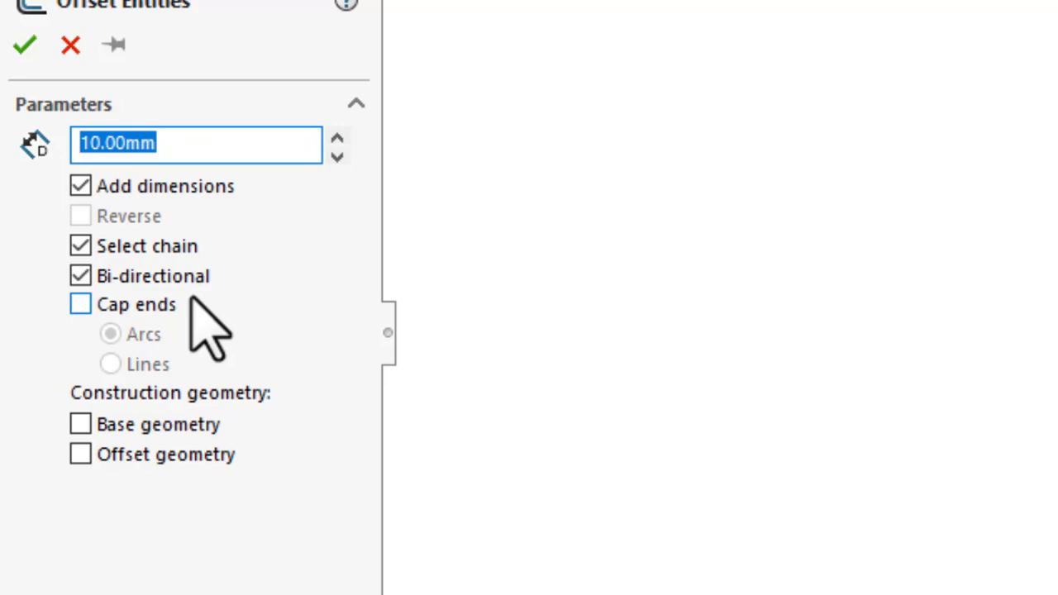
pyautogui.write('3')
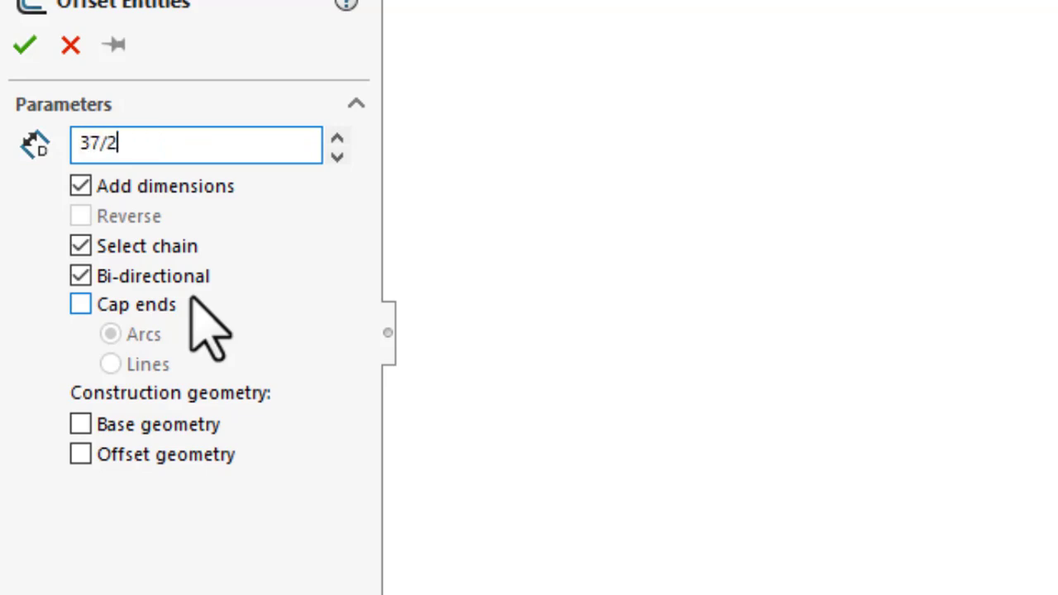
pyautogui.write('7/2')
pyautogui.press('Return')
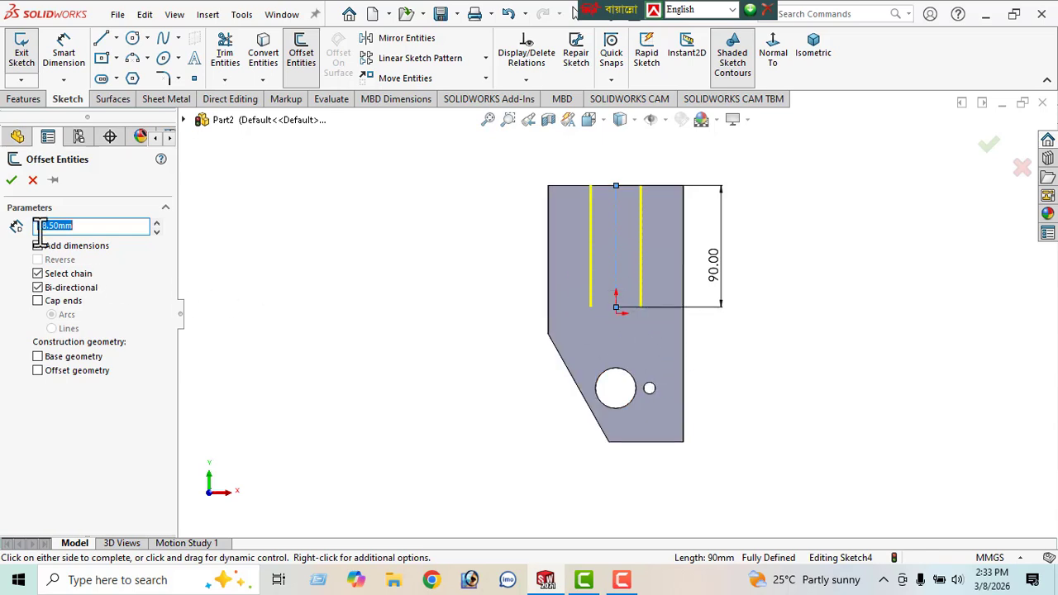
pyautogui.click(12, 180)
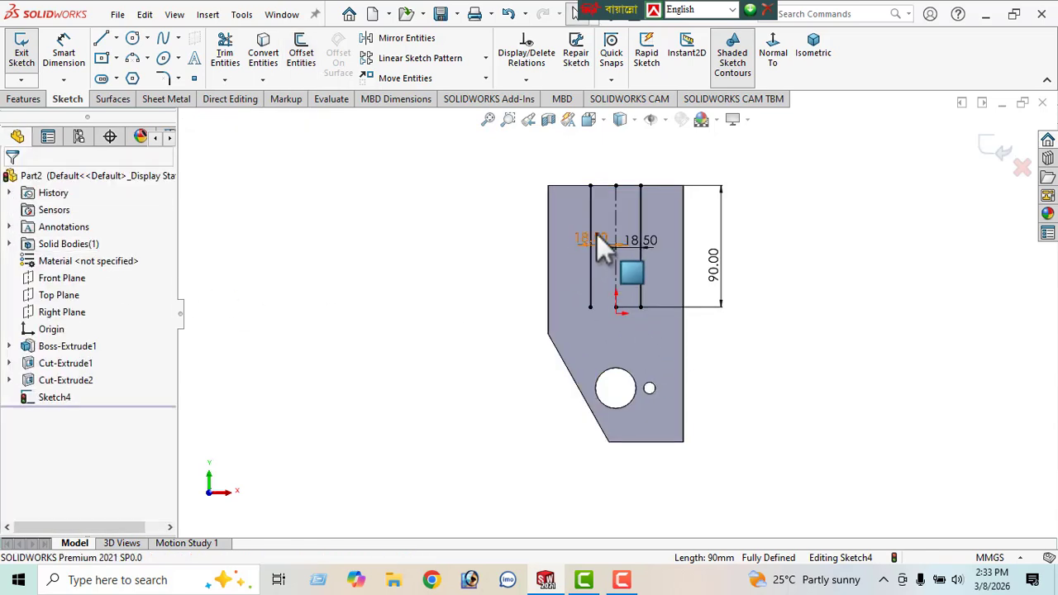
# Close the slot profile with horizontal lines joining the lower ends and the upper ends of the two offset lines.
pyautogui.click(101, 38)
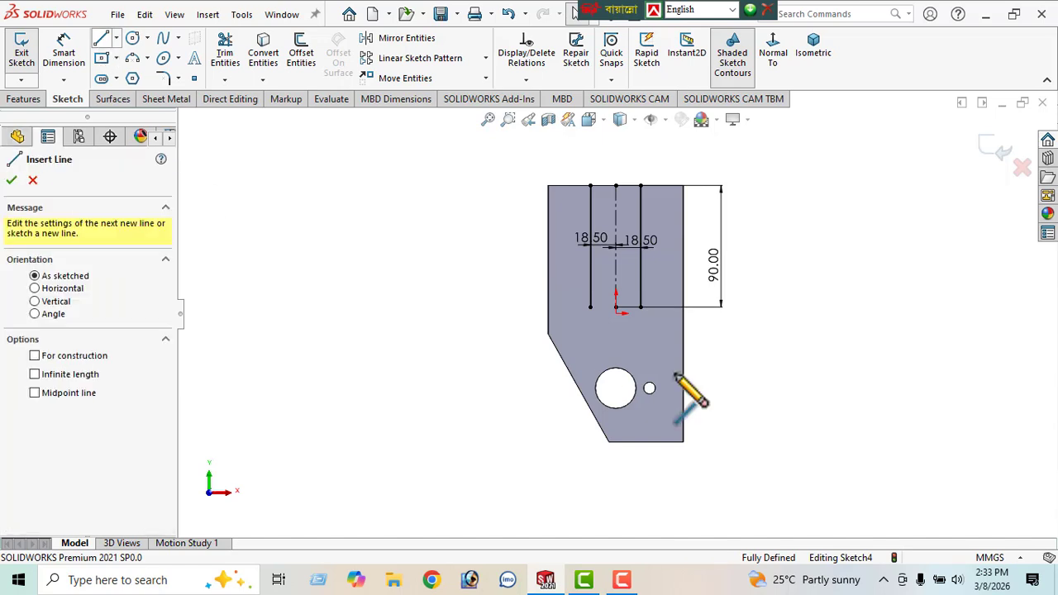
pyautogui.click(590, 307)
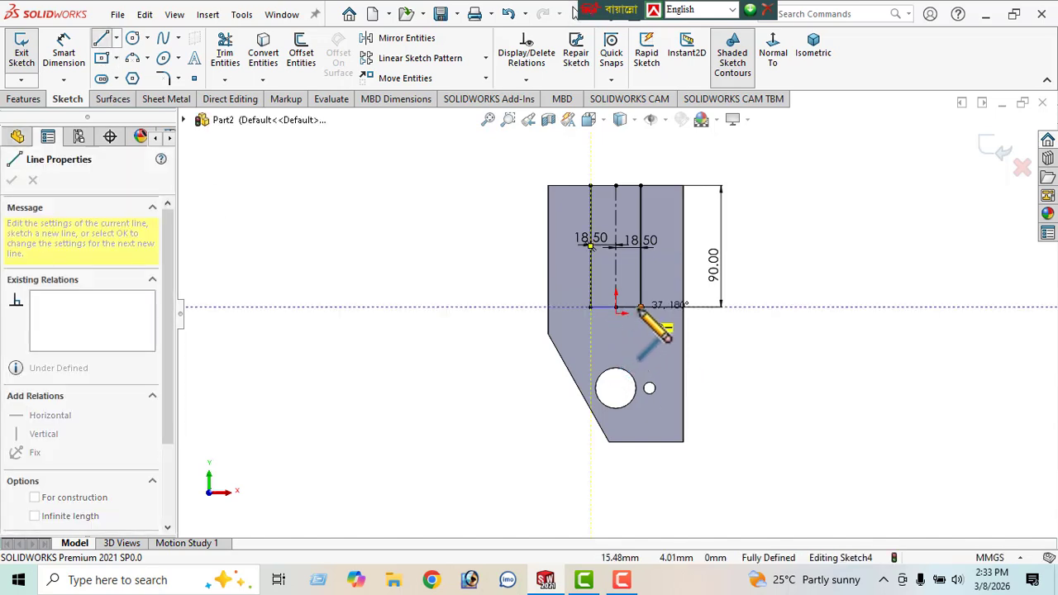
pyautogui.doubleClick(640, 307)
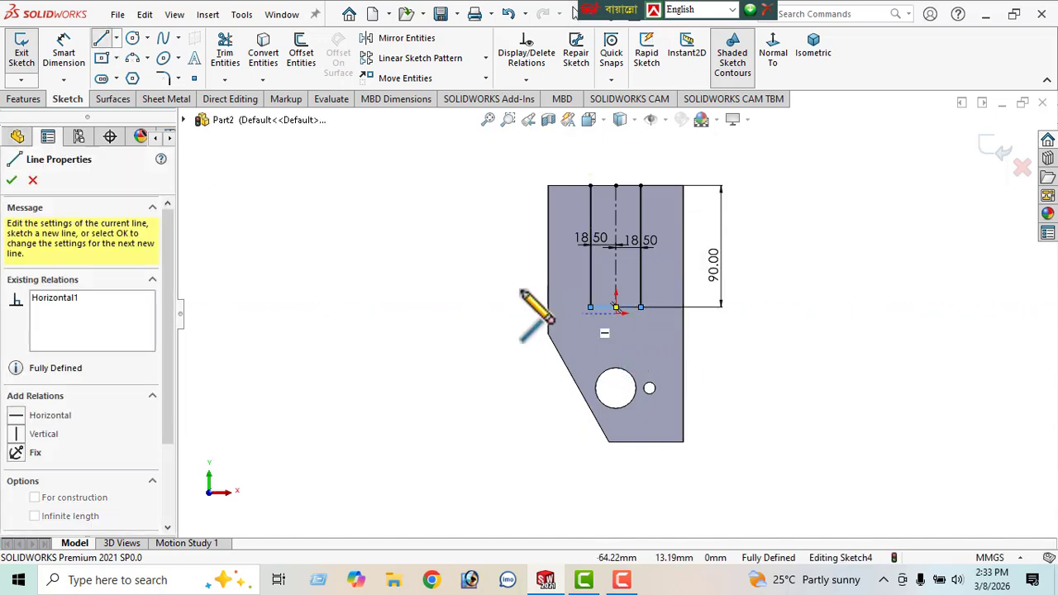
pyautogui.click(590, 186)
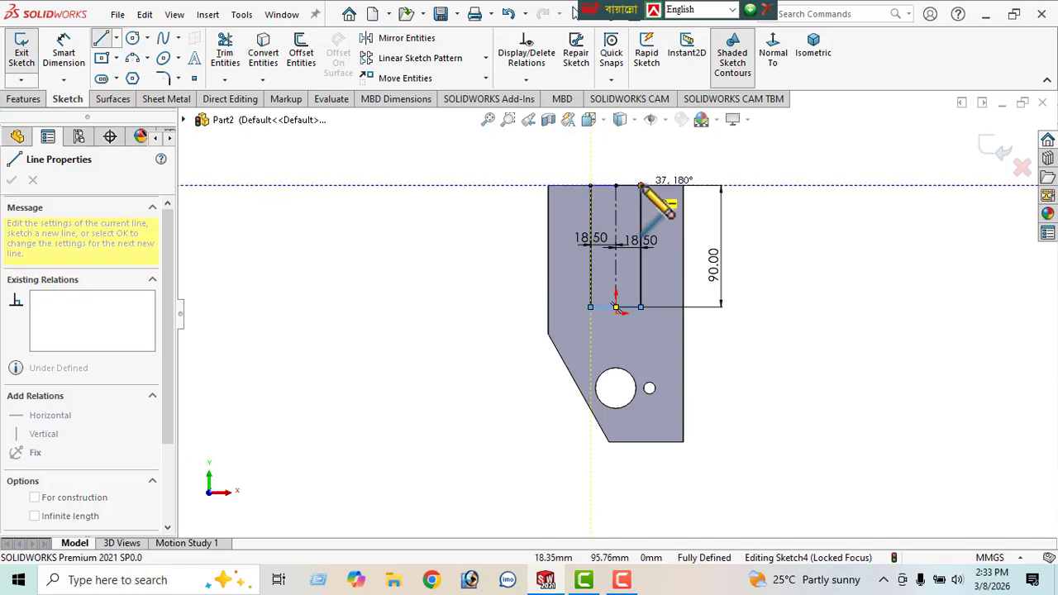
pyautogui.doubleClick(641, 186)
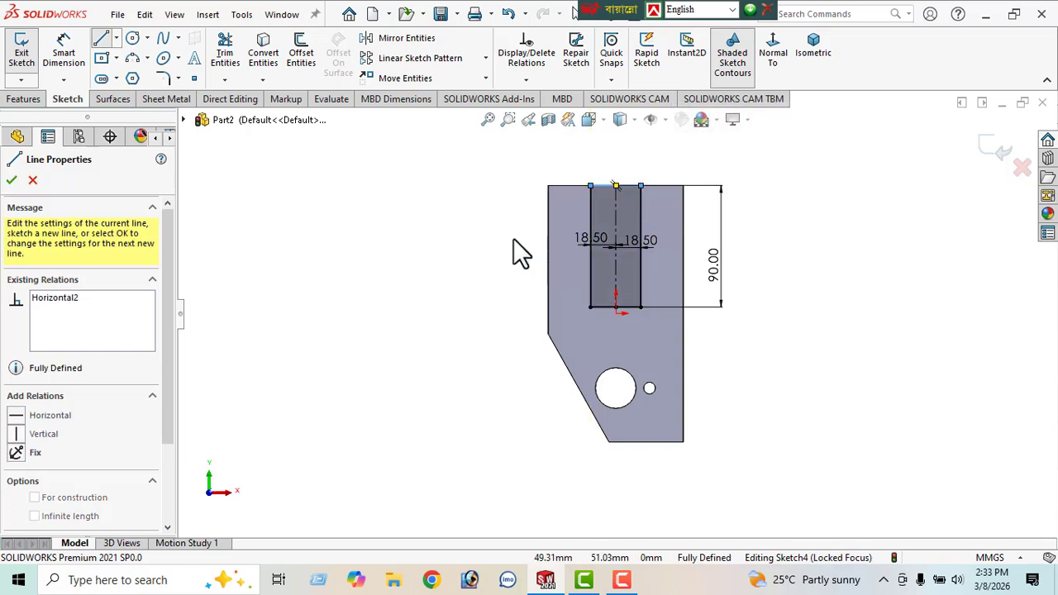
pyautogui.click(11, 180)
pyautogui.click(11, 180)
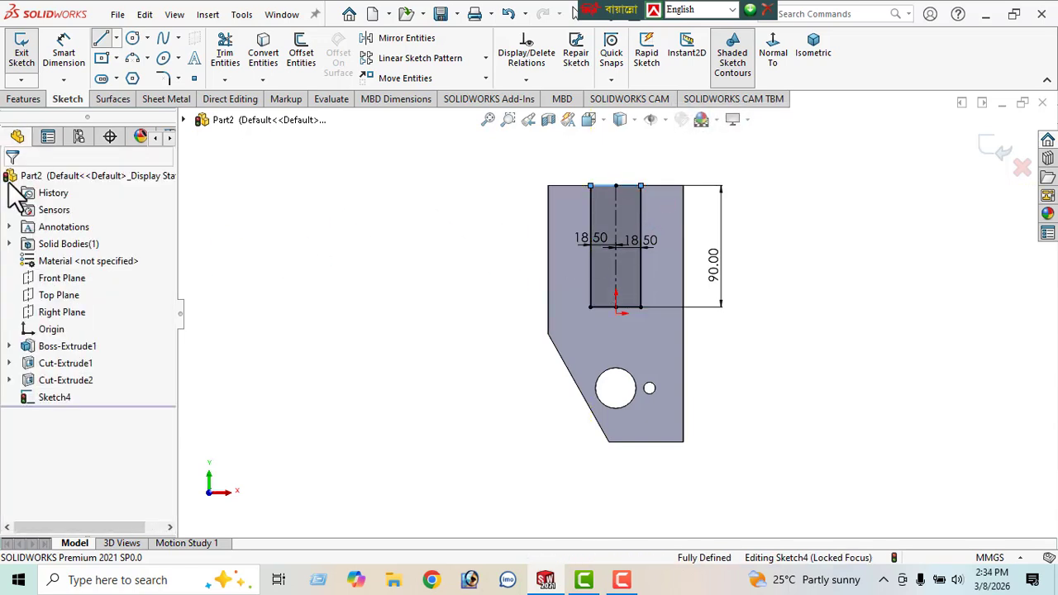
# Check the distance between the slot profile's two vertical lines without placing a dimension.
pyautogui.click(68, 55)
pyautogui.click(589, 270)
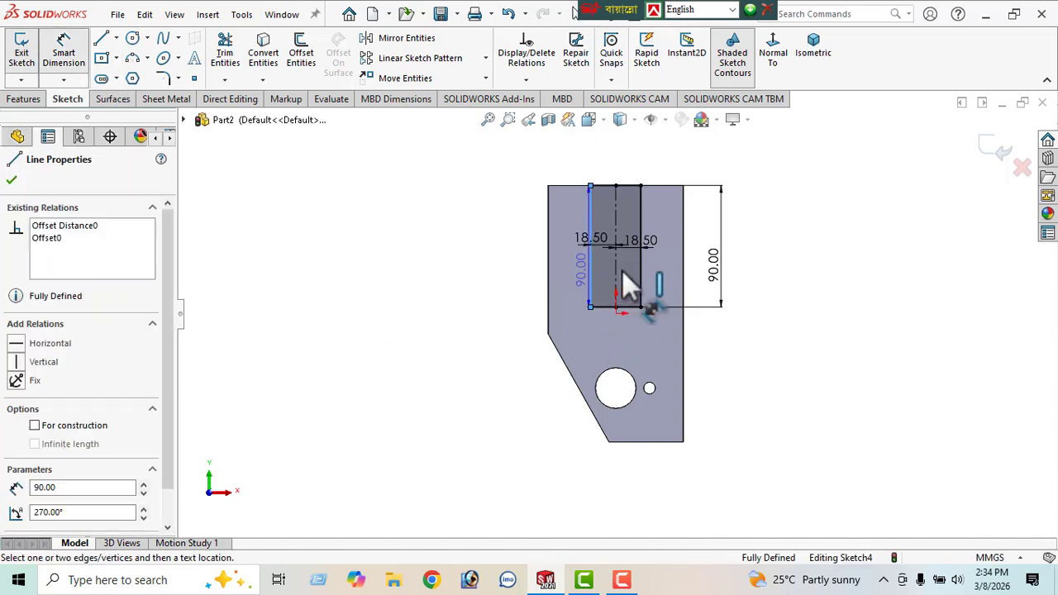
pyautogui.click(642, 268)
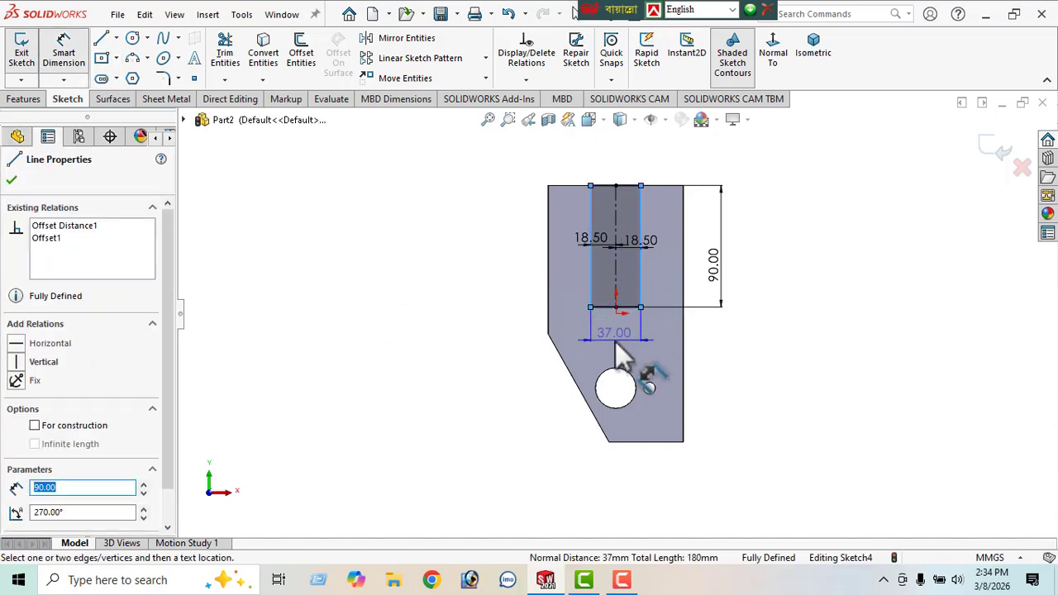
pyautogui.press('Escape')
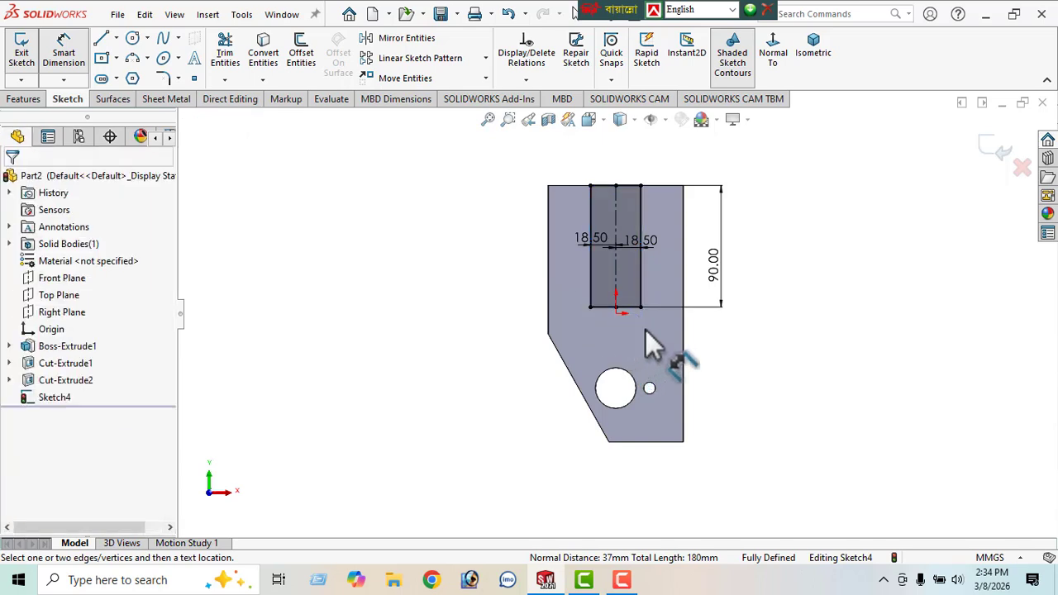
# Cut-extrude the rectangular slot profile Through All of the block.
pyautogui.click(812, 41)
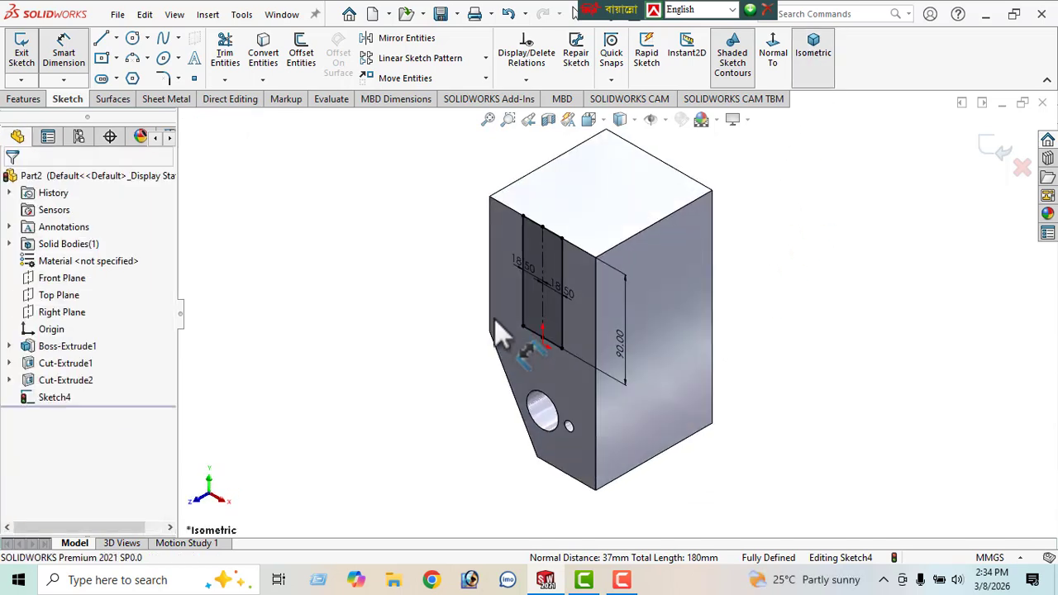
pyautogui.click(24, 100)
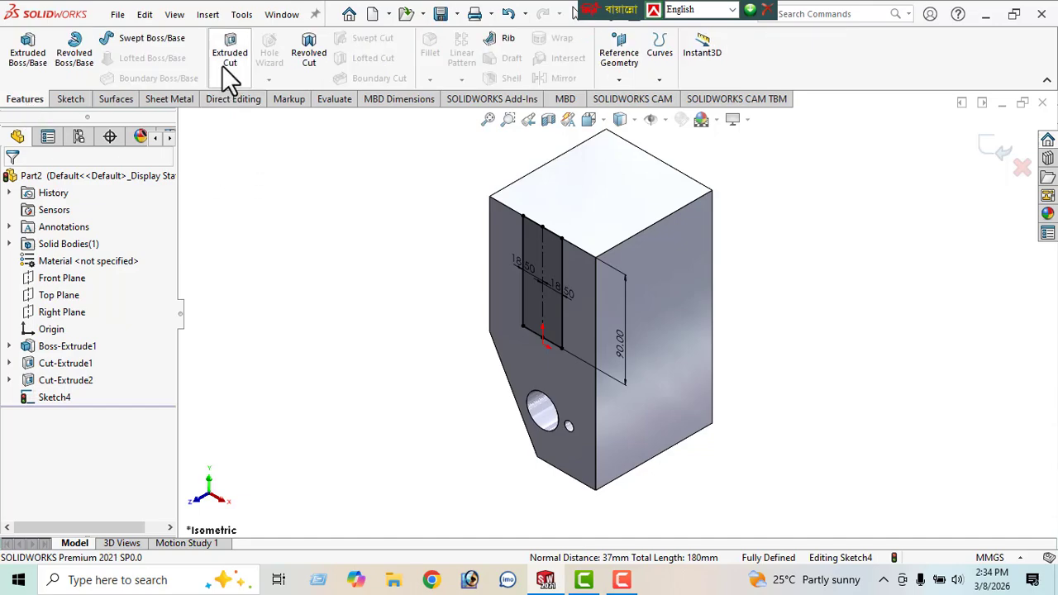
pyautogui.click(228, 56)
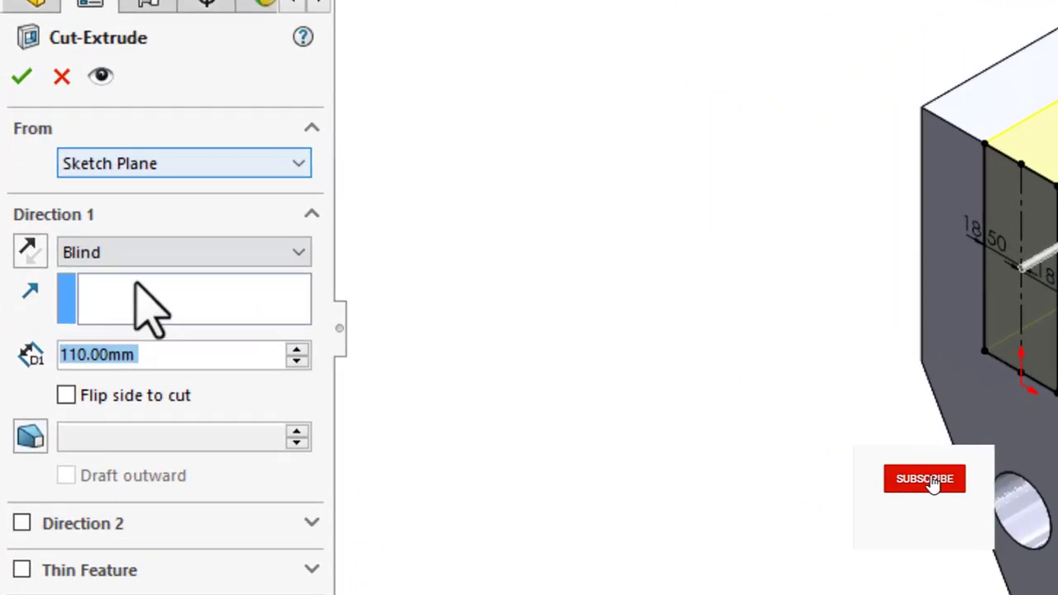
pyautogui.click(80, 271)
pyautogui.click(158, 299)
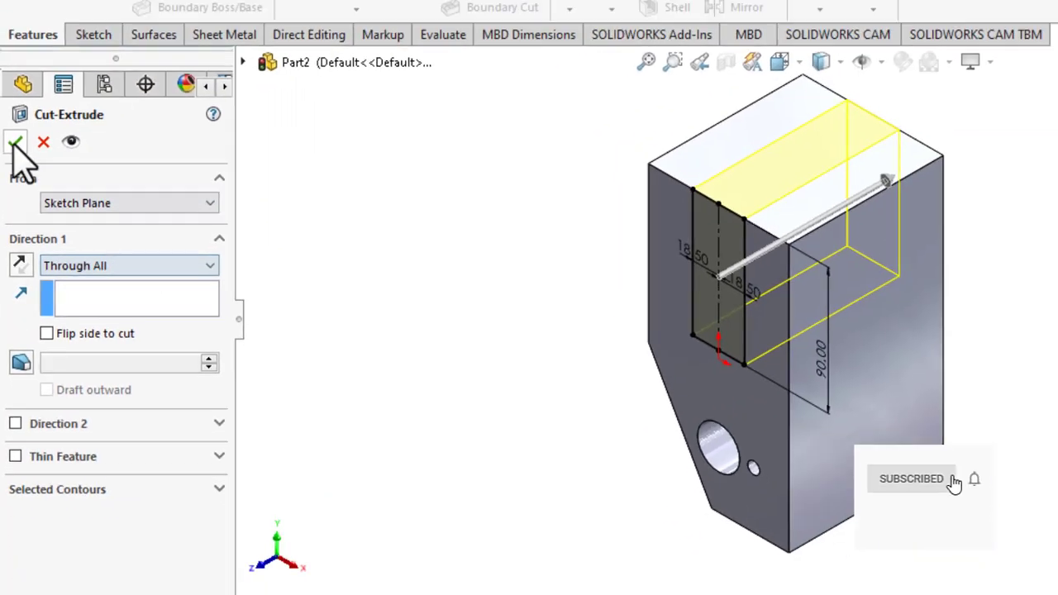
pyautogui.click(24, 37)
# Fillet the slot's two lower inside edges with a 1.5 mm symmetric radius.
pyautogui.moveTo(389, 348); pyautogui.dragTo(560, 314, button='middle')
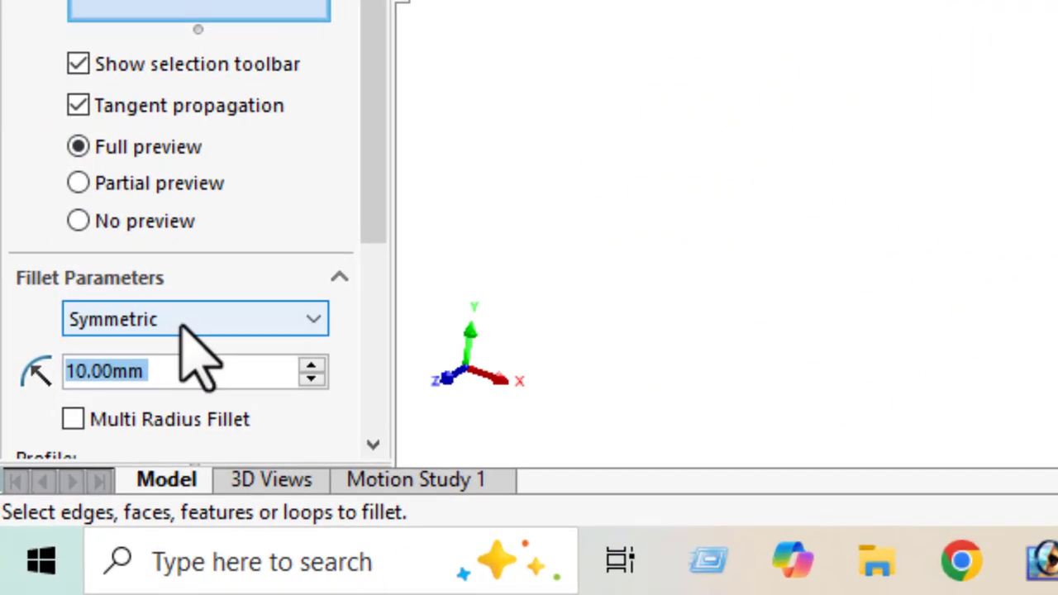
pyautogui.write('1.5')
pyautogui.press('Return')
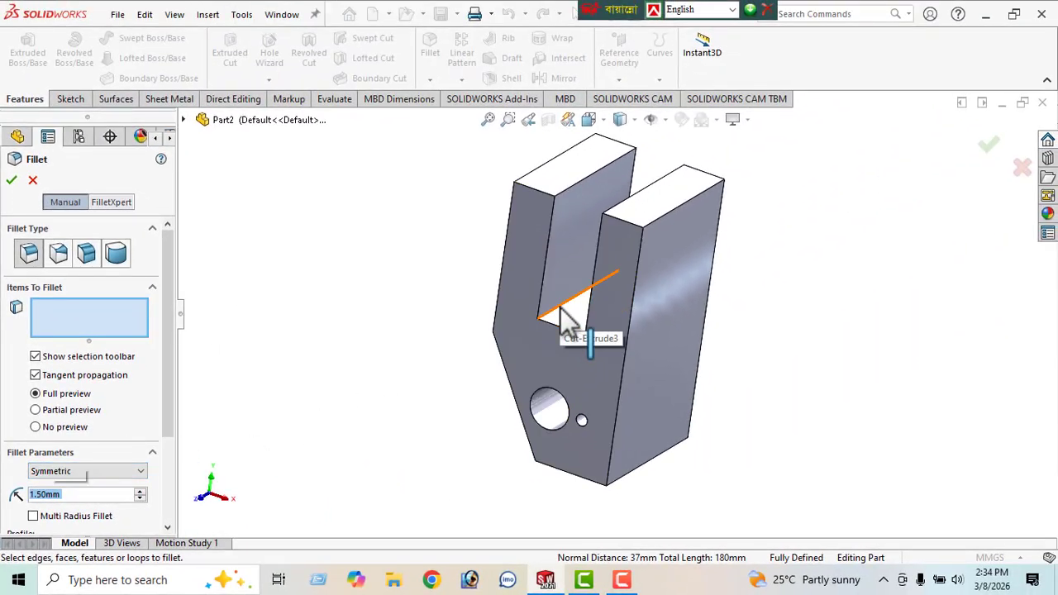
pyautogui.click(560, 318)
pyautogui.moveTo(561, 318); pyautogui.dragTo(637, 349, button='middle')
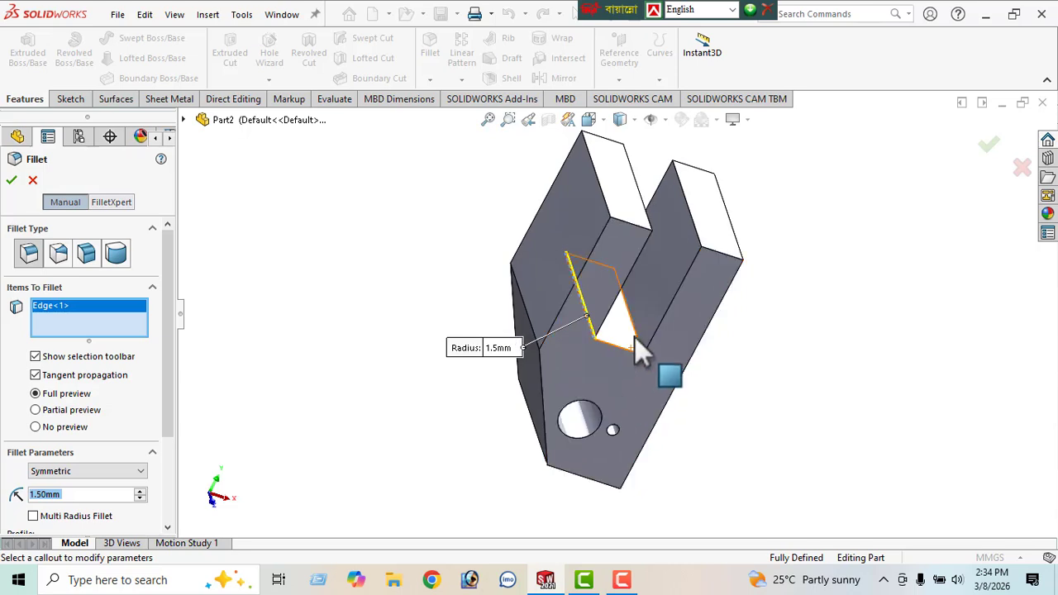
pyautogui.click(636, 339)
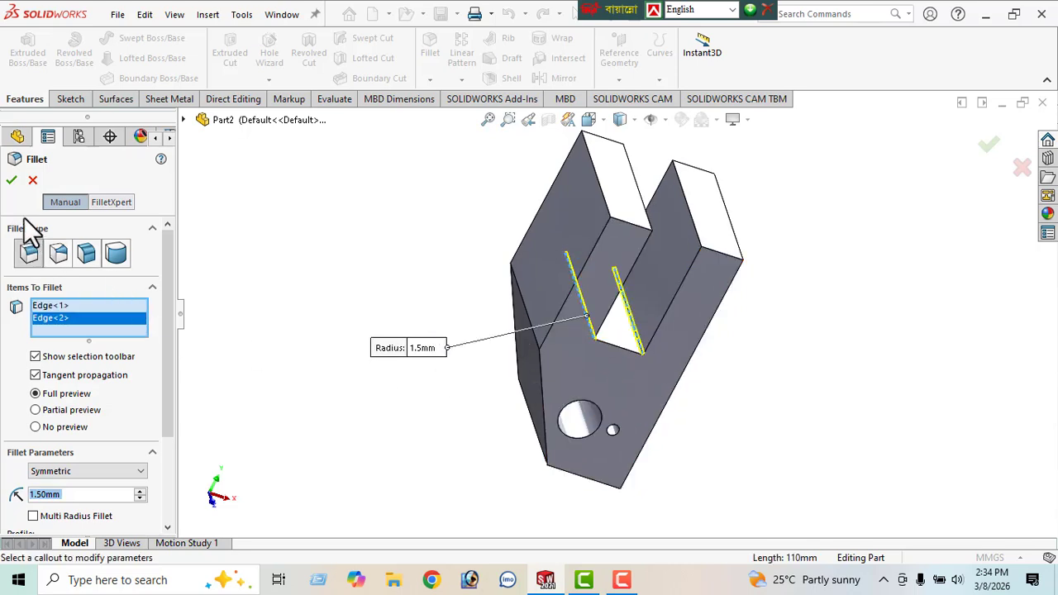
pyautogui.click(12, 180)
# Begin a centerline sketch on the block's full rectangular side face, the one opposite the corner cut, viewed normal to it.
pyautogui.moveTo(432, 380); pyautogui.dragTo(415, 313, button='middle')
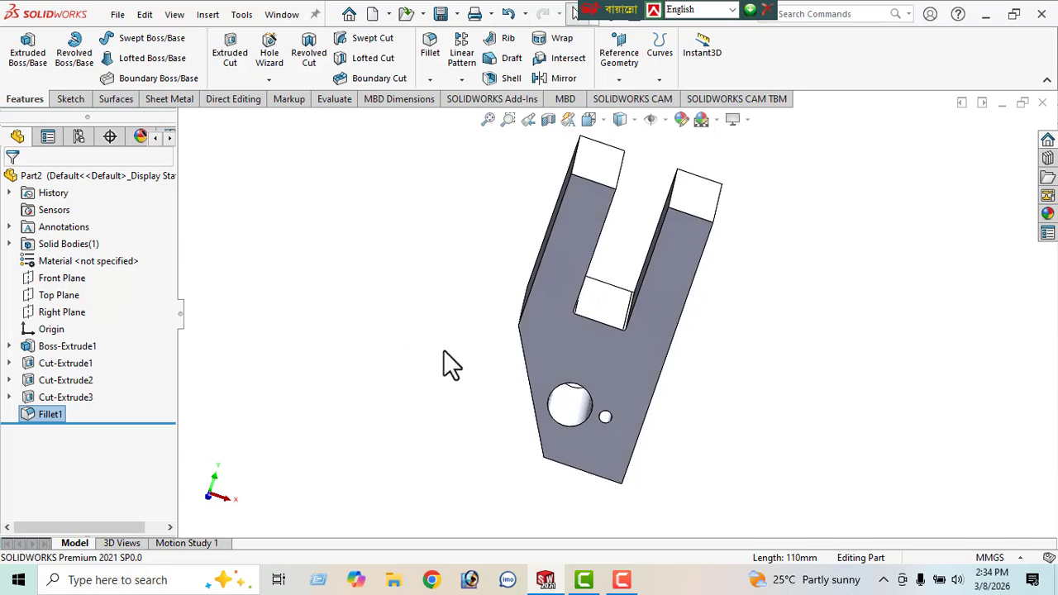
pyautogui.moveTo(443, 349); pyautogui.dragTo(616, 315, button='middle')
pyautogui.click(615, 316)
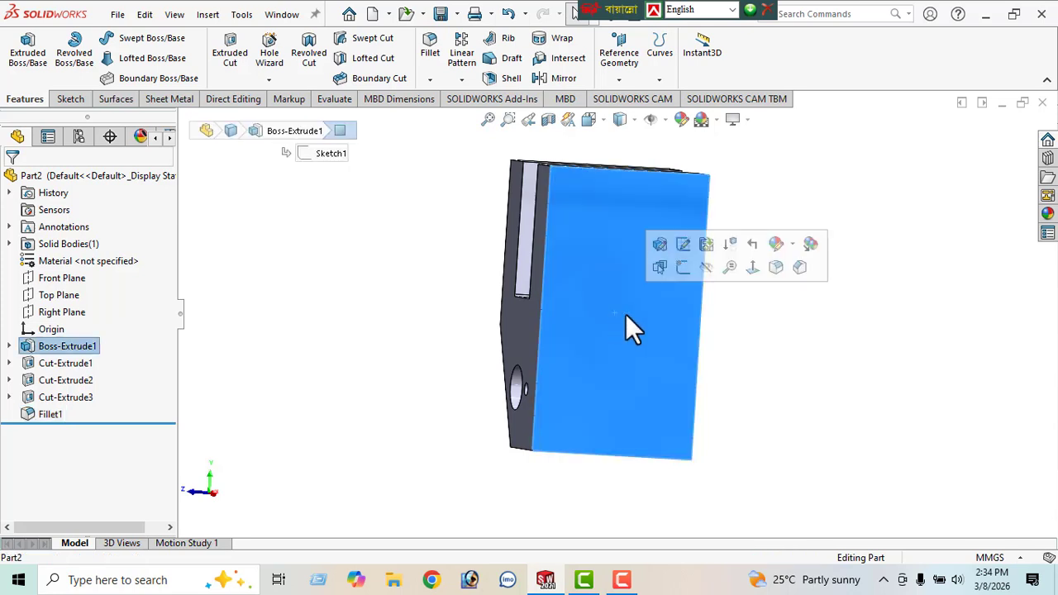
pyautogui.click(751, 273)
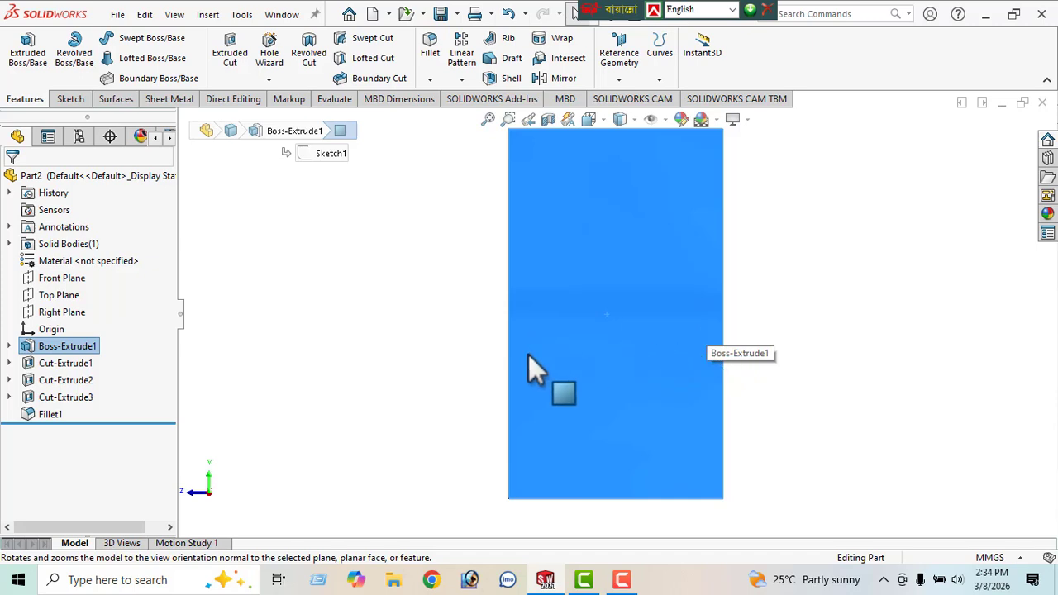
pyautogui.press('z')
pyautogui.click(71, 99)
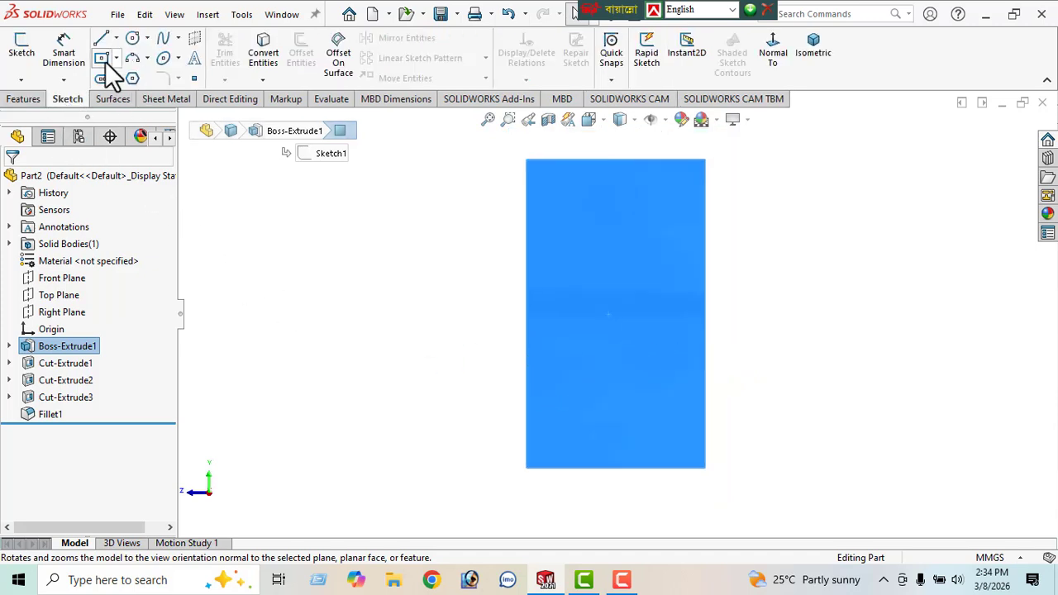
pyautogui.click(117, 39)
pyautogui.click(123, 76)
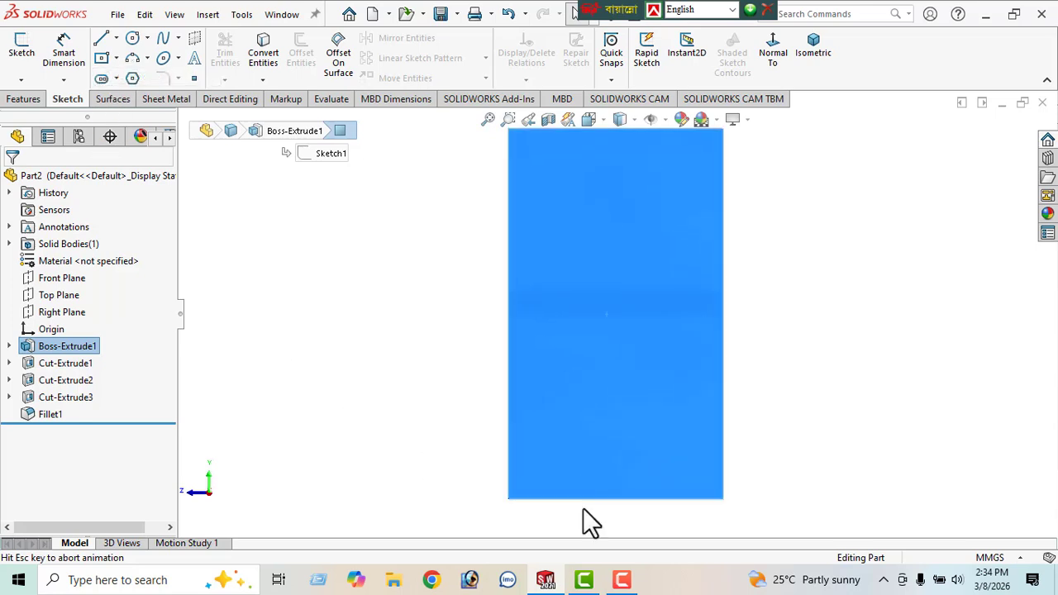
pyautogui.click(507, 500)
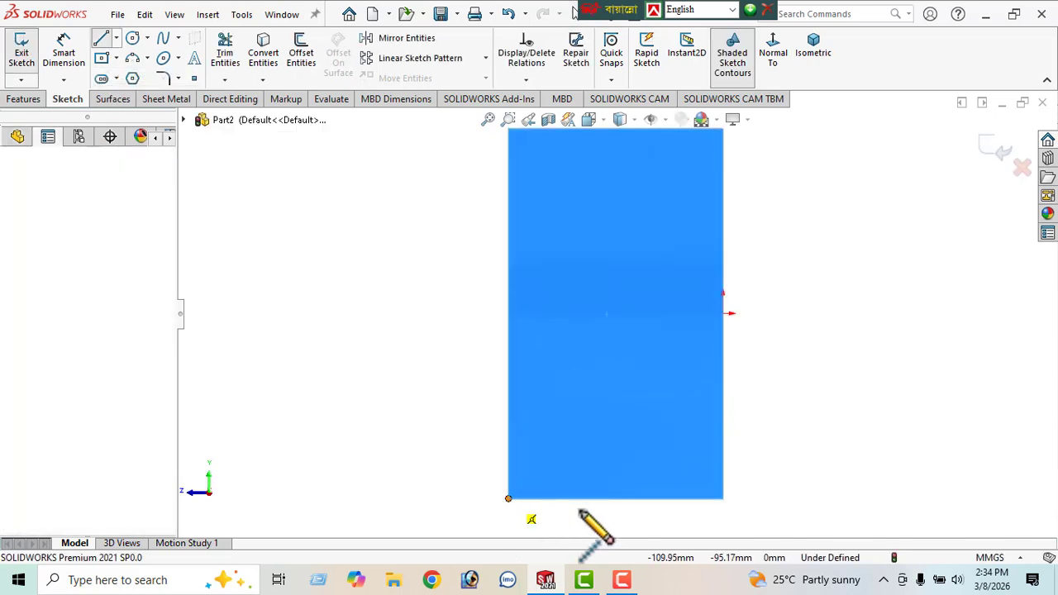
pyautogui.click(722, 499)
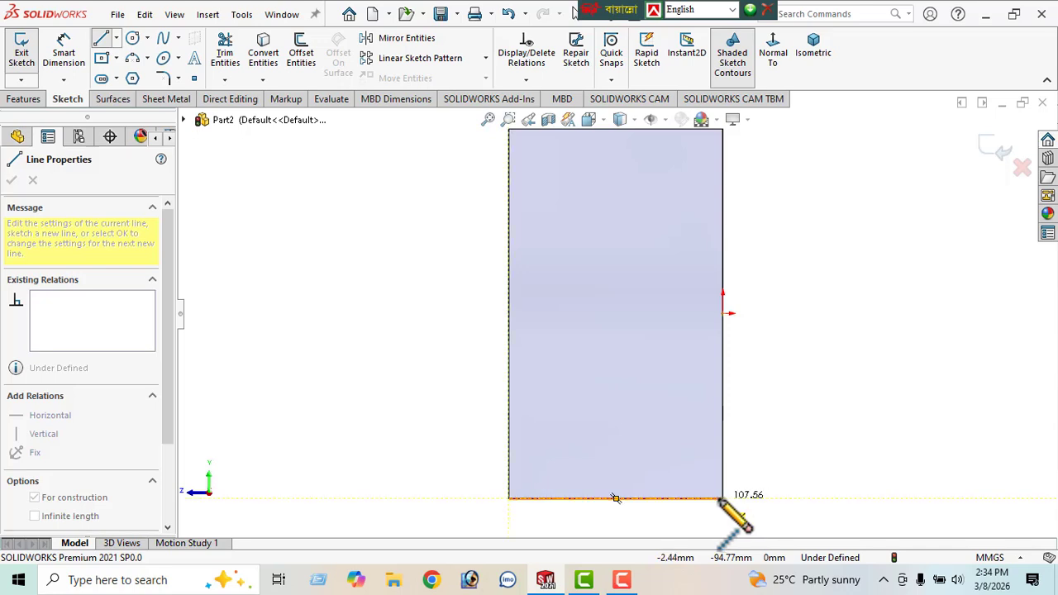
pyautogui.press('Escape')
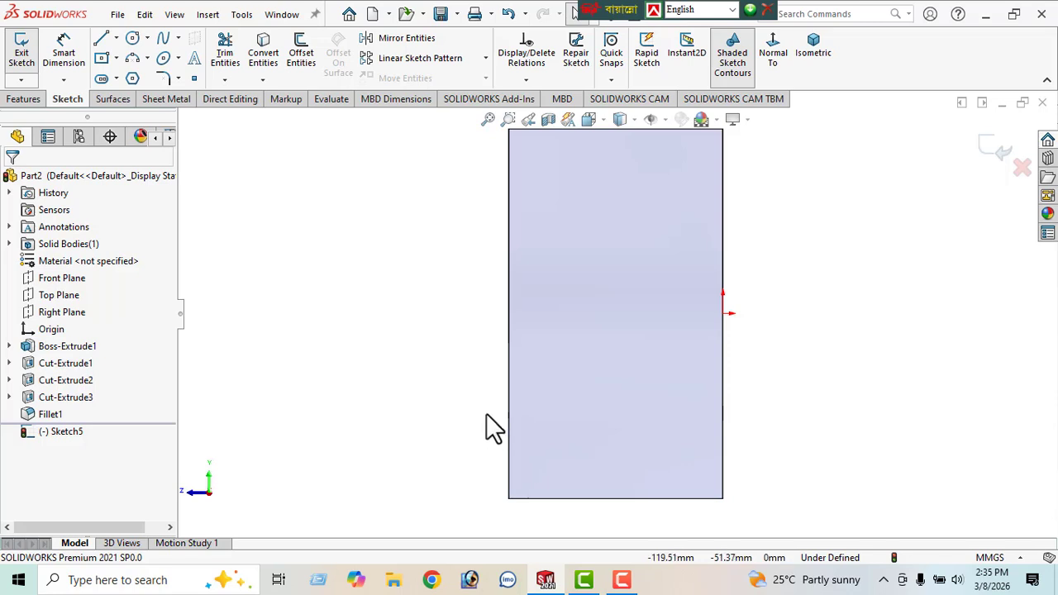
# Sketch a vertical centerline about 84 mm long upward from the midpoint of the side face's lower edge.
pyautogui.click(116, 39)
pyautogui.click(122, 77)
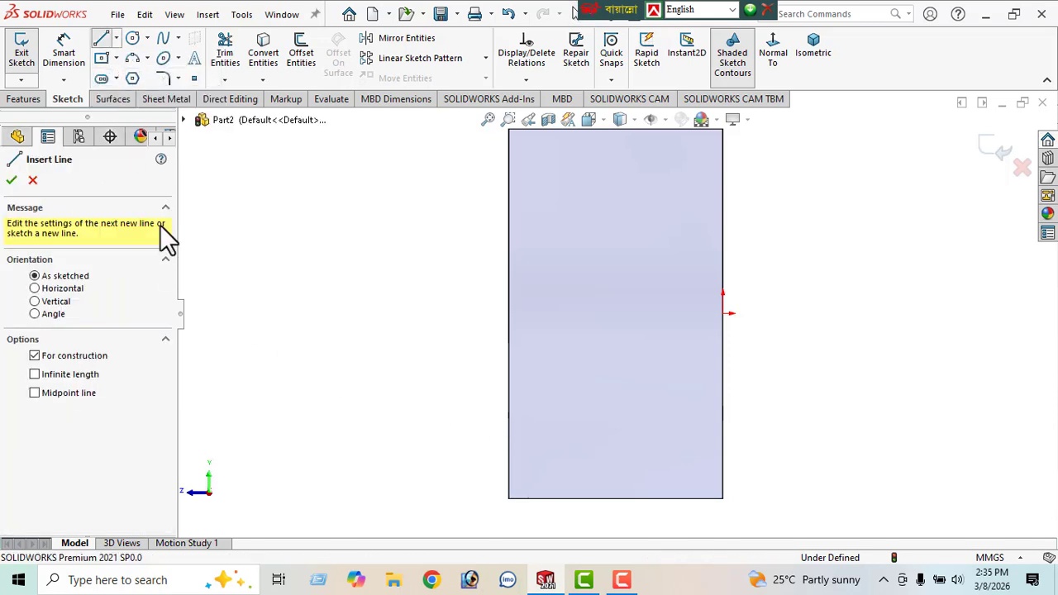
pyautogui.click(615, 497)
pyautogui.click(616, 334)
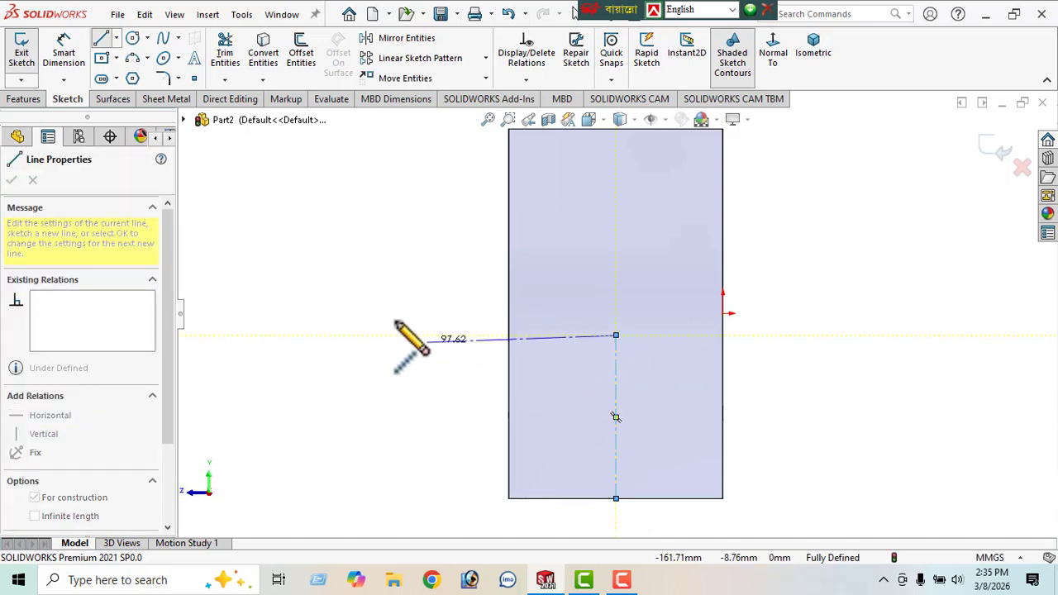
pyautogui.rightClick(329, 256)
pyautogui.click(362, 267)
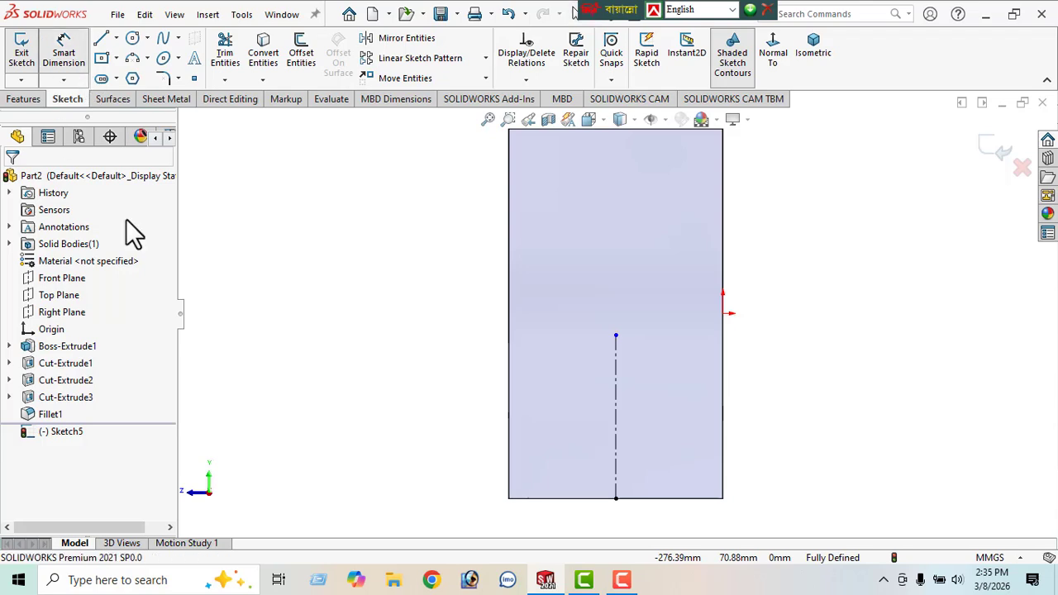
# Dimension the vertical centerline's length to 80 mm.
pyautogui.click(615, 397)
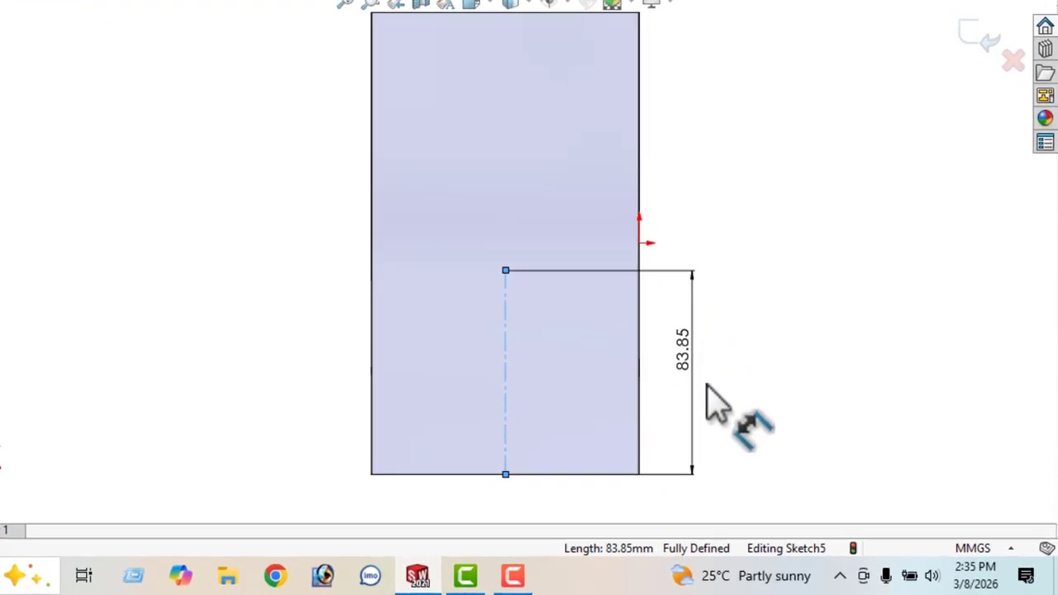
pyautogui.click(777, 426)
pyautogui.write('80')
pyautogui.press('Return')
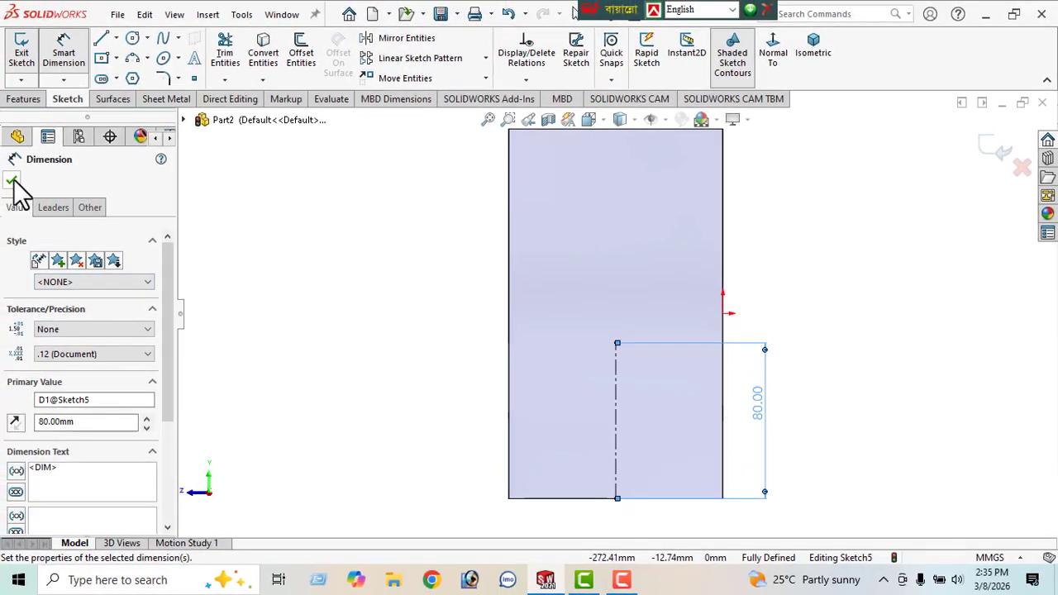
pyautogui.click(11, 181)
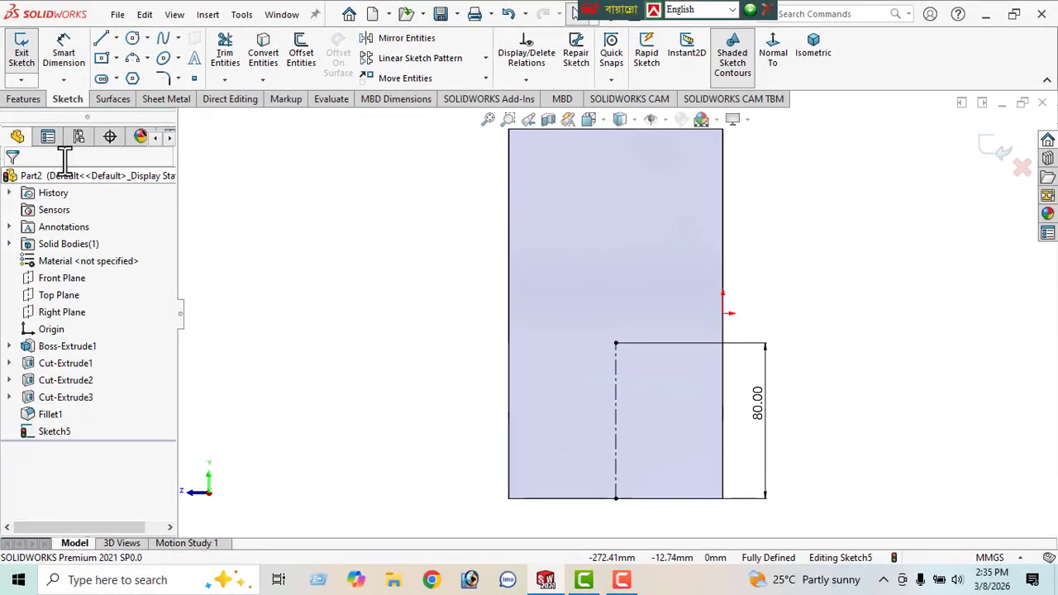
# Offset the vertical centerline bi-directionally by 35 mm with dimensions added.
pyautogui.click(616, 405)
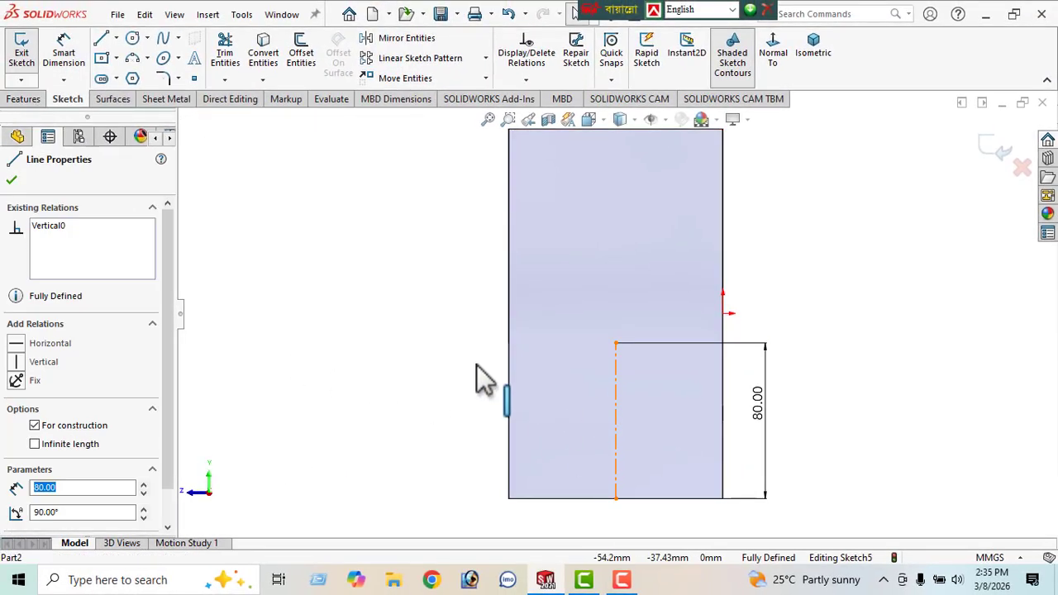
pyautogui.click(300, 57)
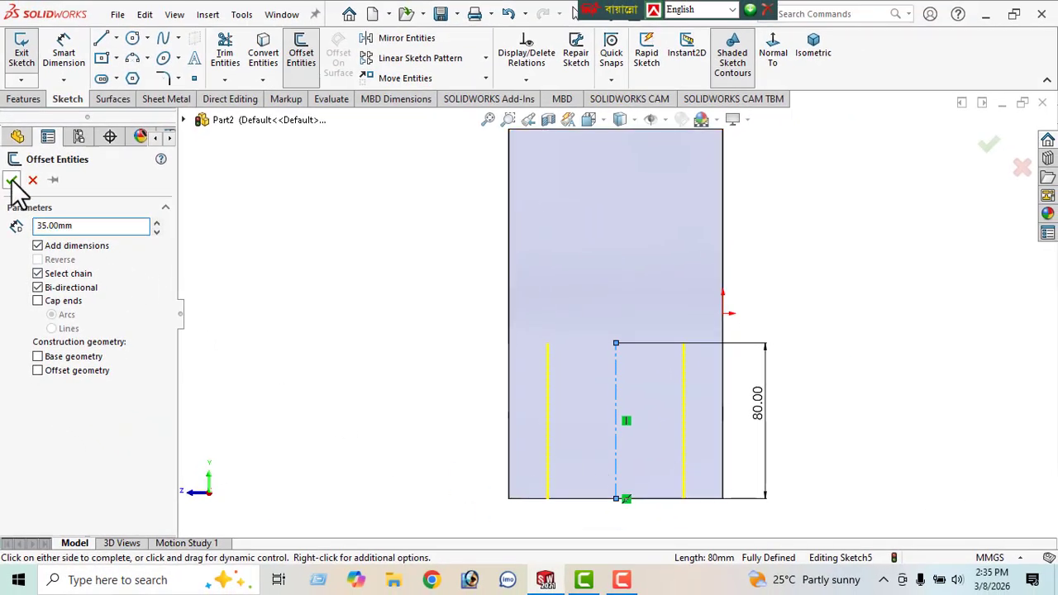
pyautogui.click(12, 181)
# Close the rectangular profile with horizontal lines joining the upper ends and the lower ends of the two offset lines.
pyautogui.click(102, 39)
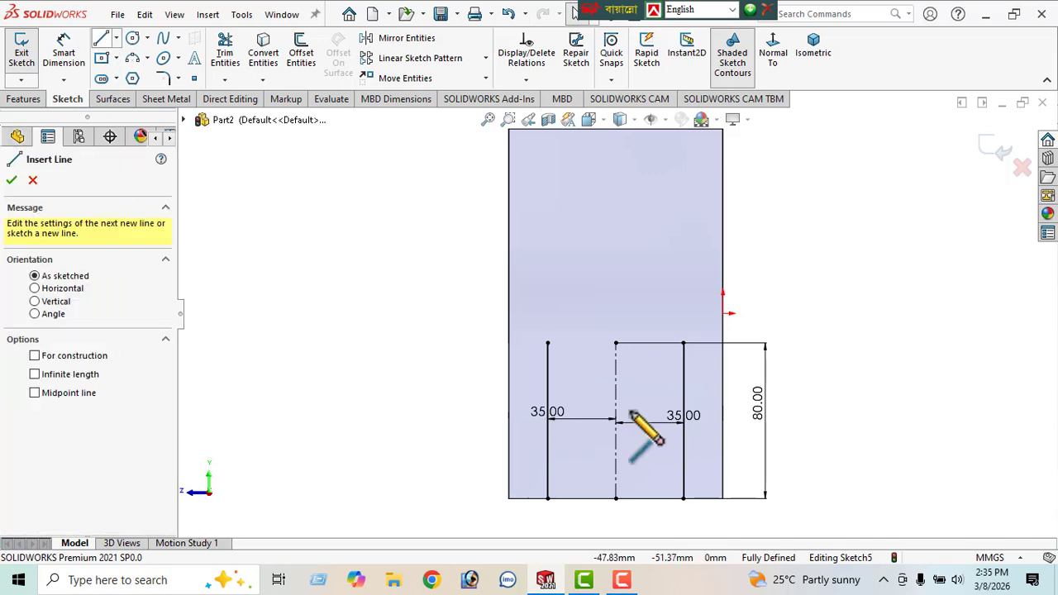
pyautogui.click(547, 342)
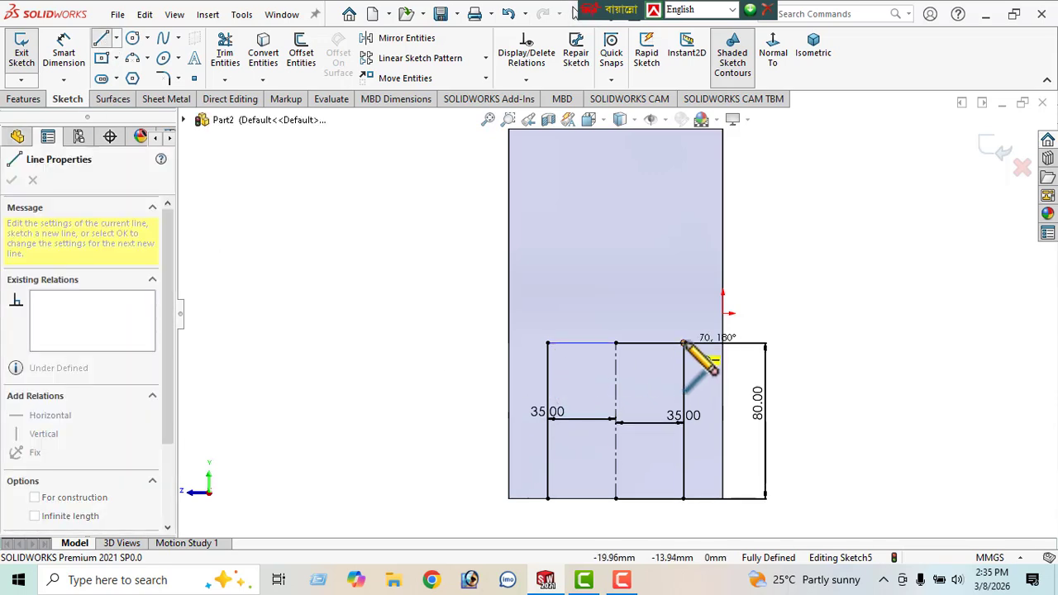
pyautogui.doubleClick(683, 342)
pyautogui.click(547, 498)
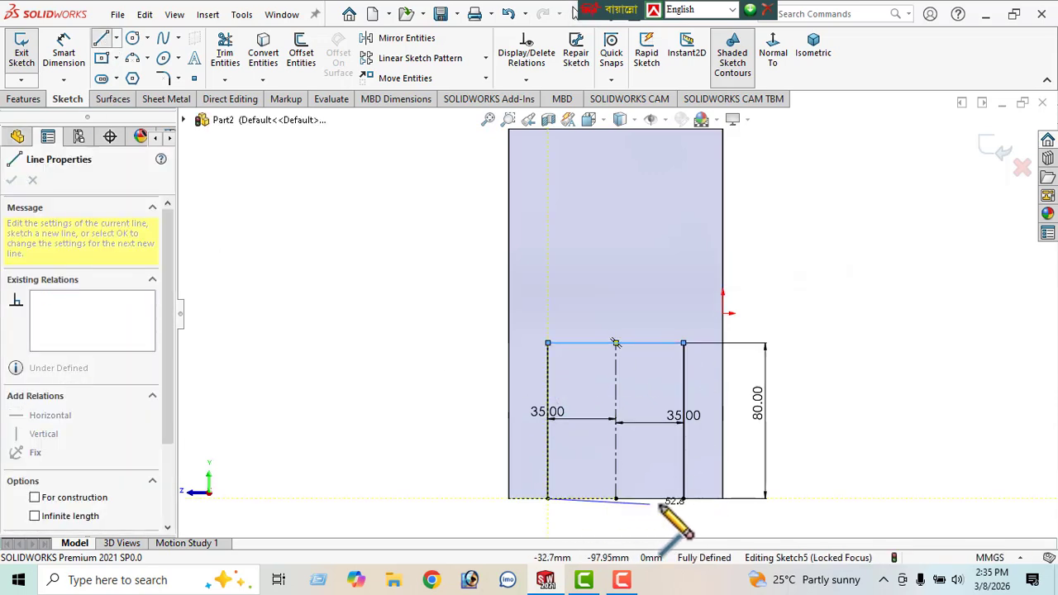
pyautogui.doubleClick(683, 498)
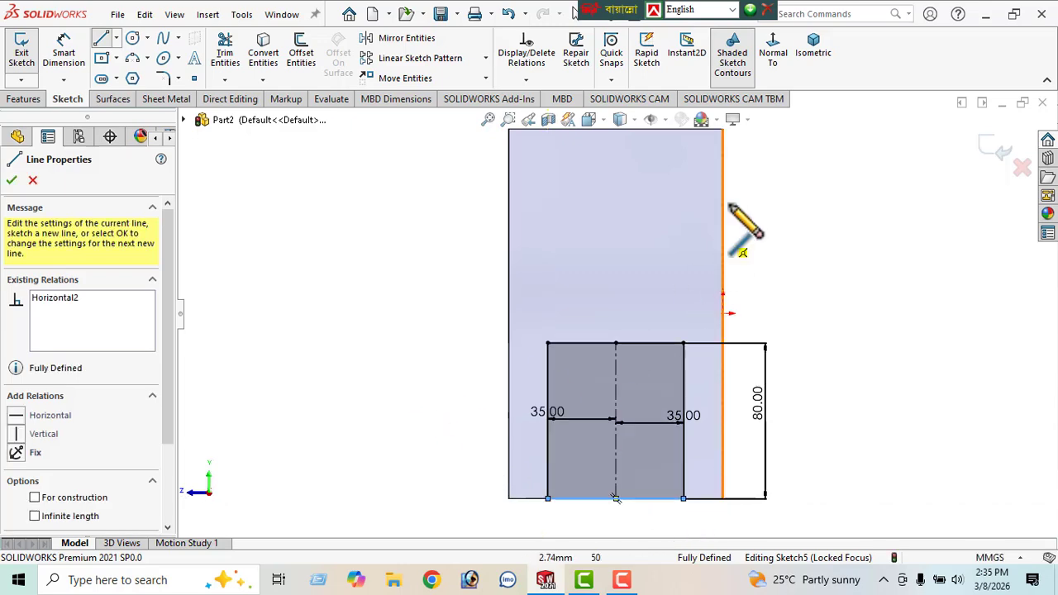
pyautogui.click(813, 49)
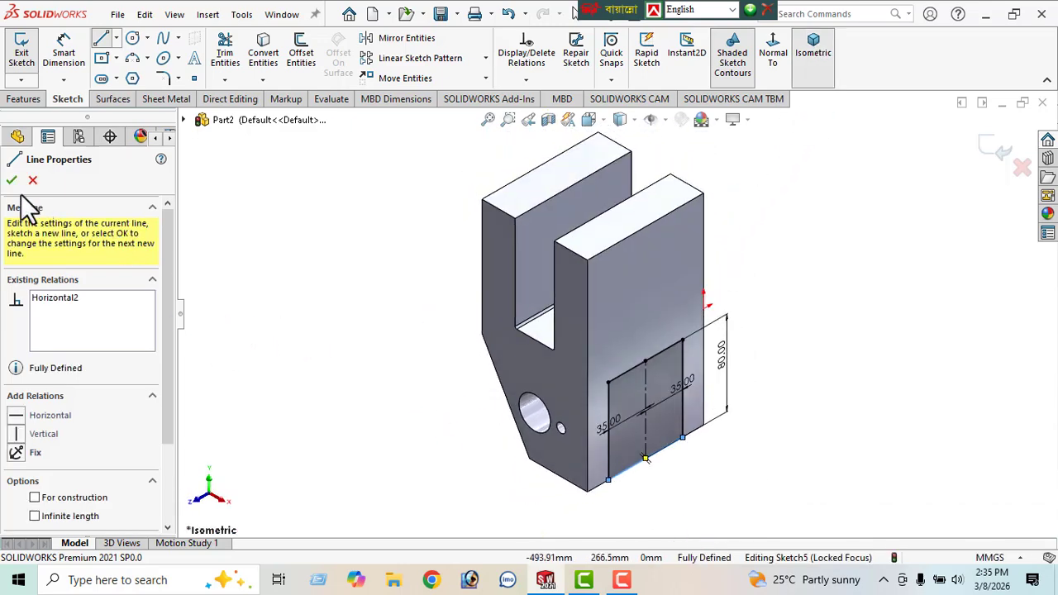
pyautogui.click(12, 181)
pyautogui.click(11, 179)
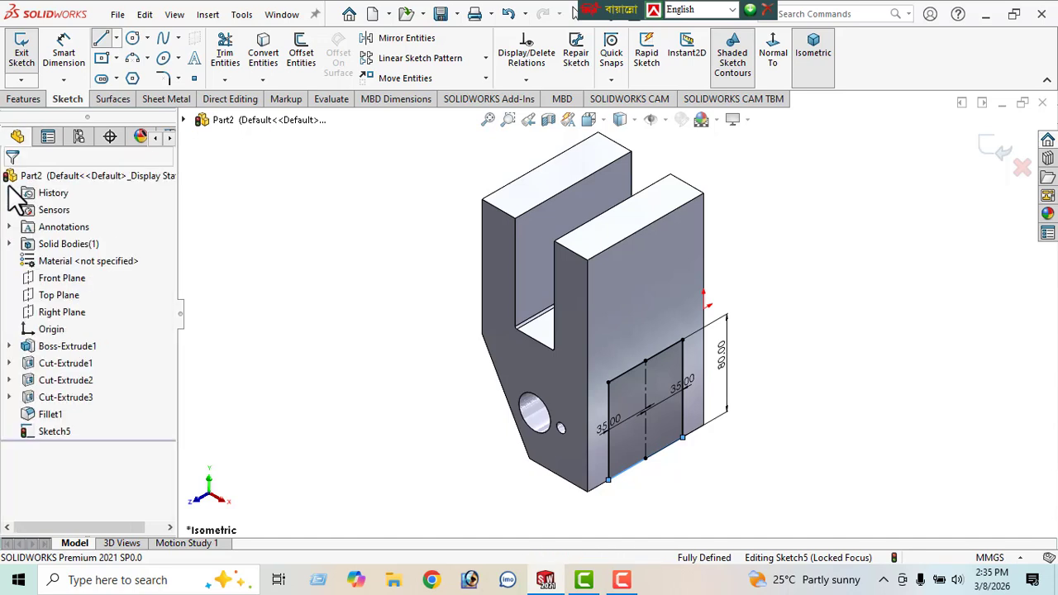
# Cut-extrude the lower rectangular profile Through All of the block.
pyautogui.click(17, 99)
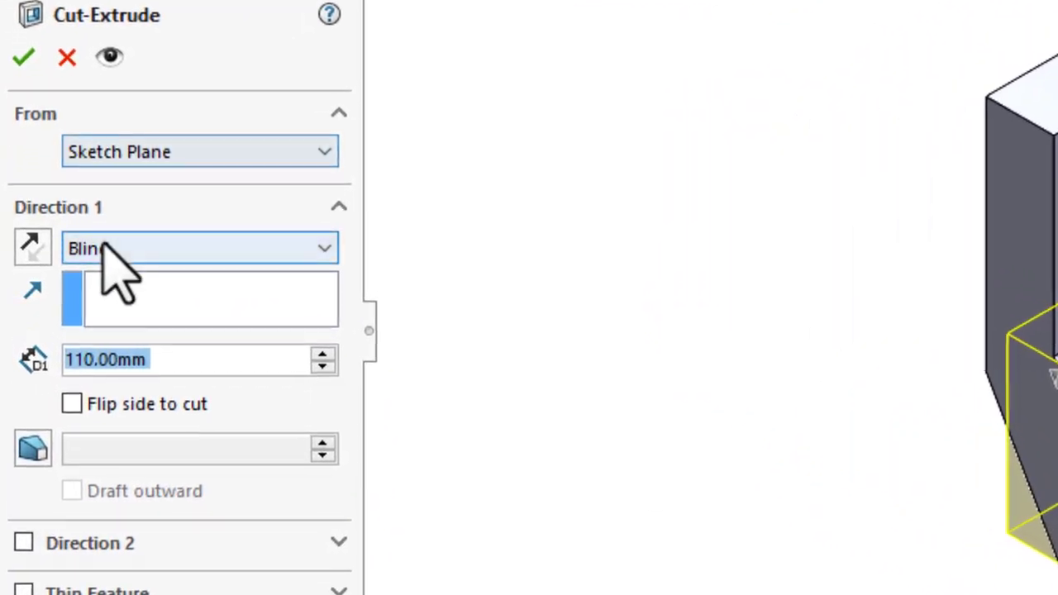
pyautogui.click(101, 248)
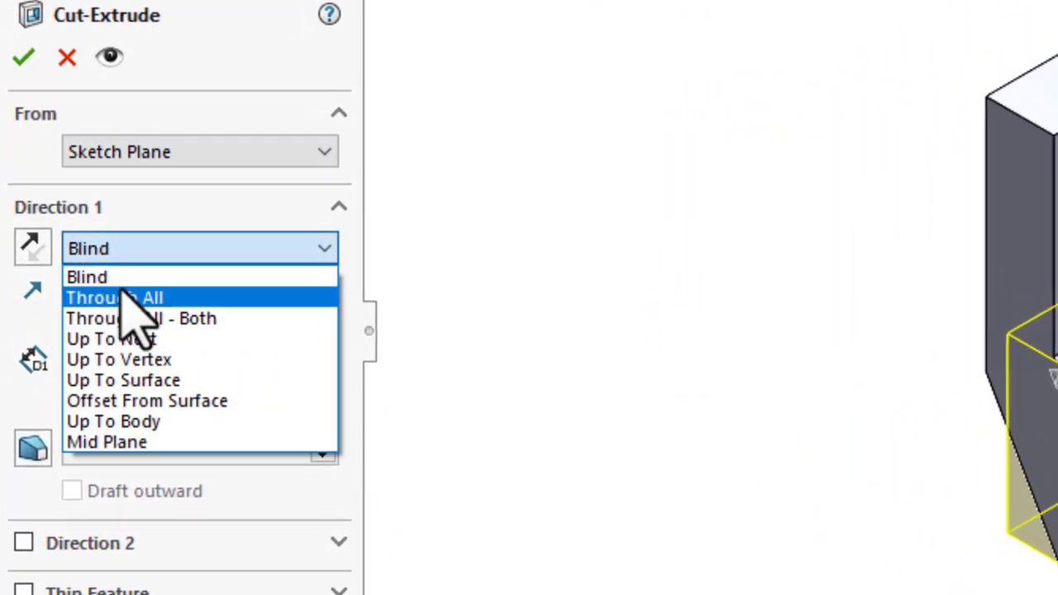
pyautogui.click(124, 296)
pyautogui.click(23, 56)
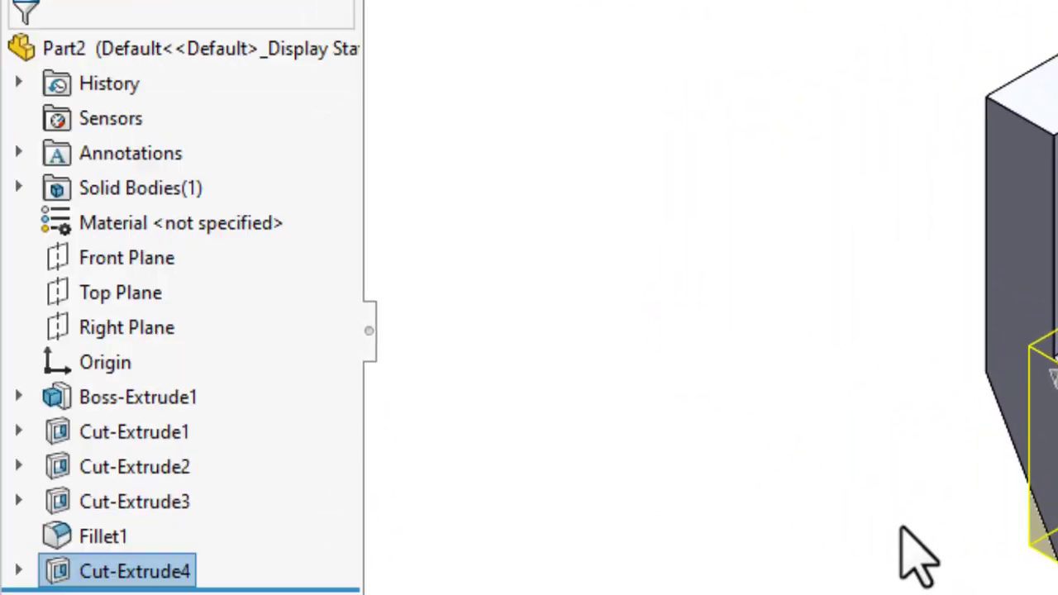
# On the same side face, sketch a vertical centerline from the upper edge's midpoint to the midpoint of the new cutout's upper edge.
pyautogui.moveTo(1017, 281); pyautogui.dragTo(942, 78, button='middle')
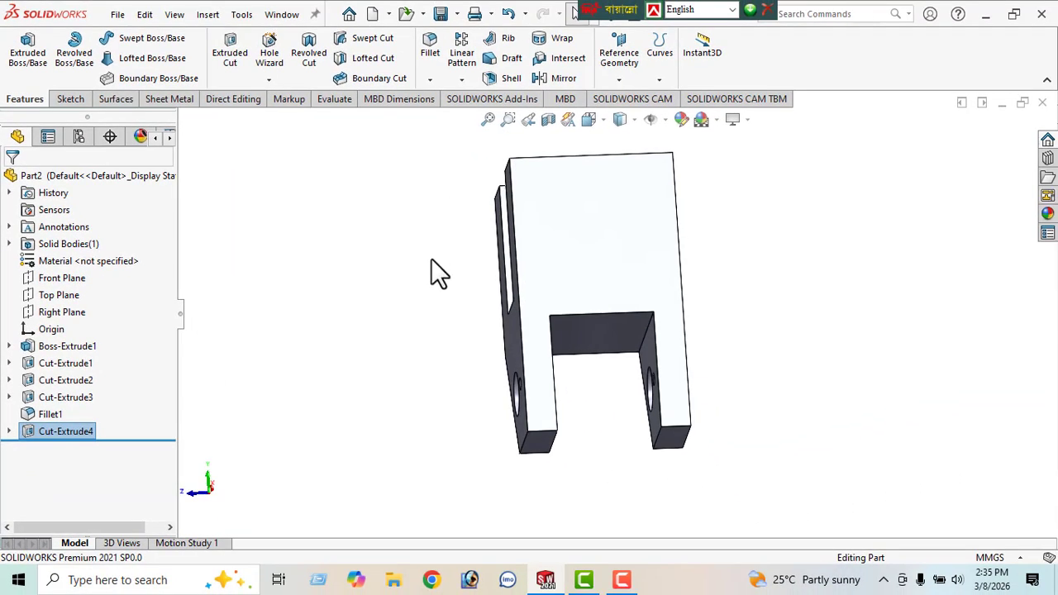
pyautogui.click(594, 246)
pyautogui.click(733, 201)
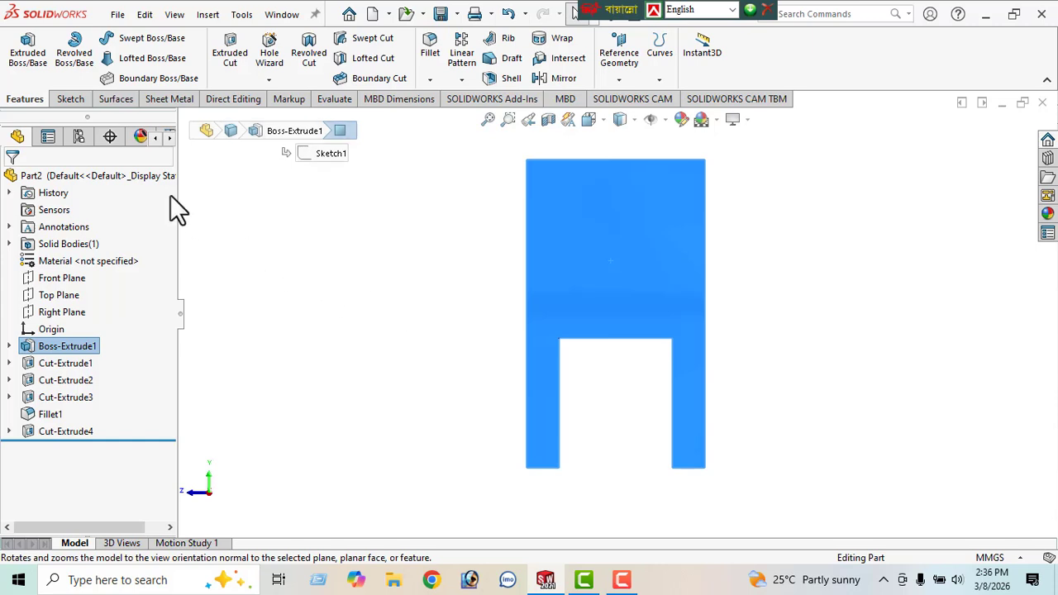
pyautogui.click(71, 100)
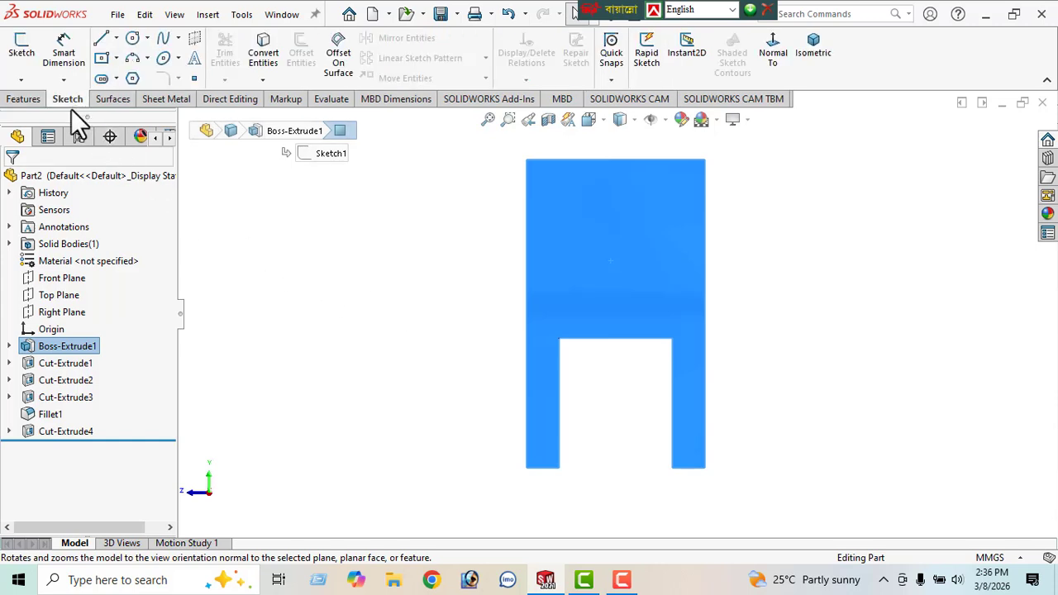
pyautogui.click(117, 39)
pyautogui.click(126, 83)
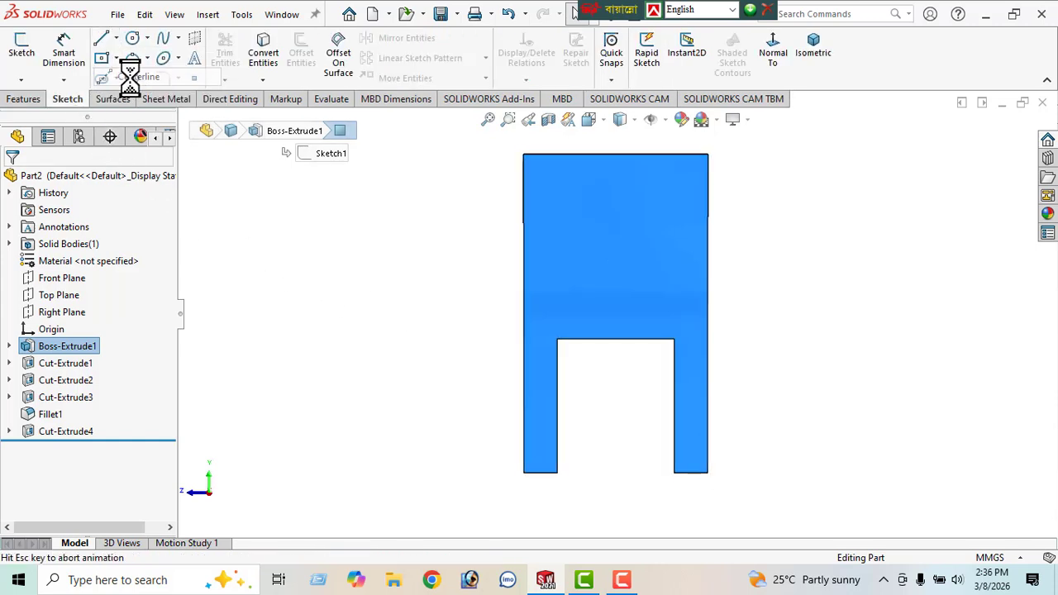
pyautogui.click(616, 160)
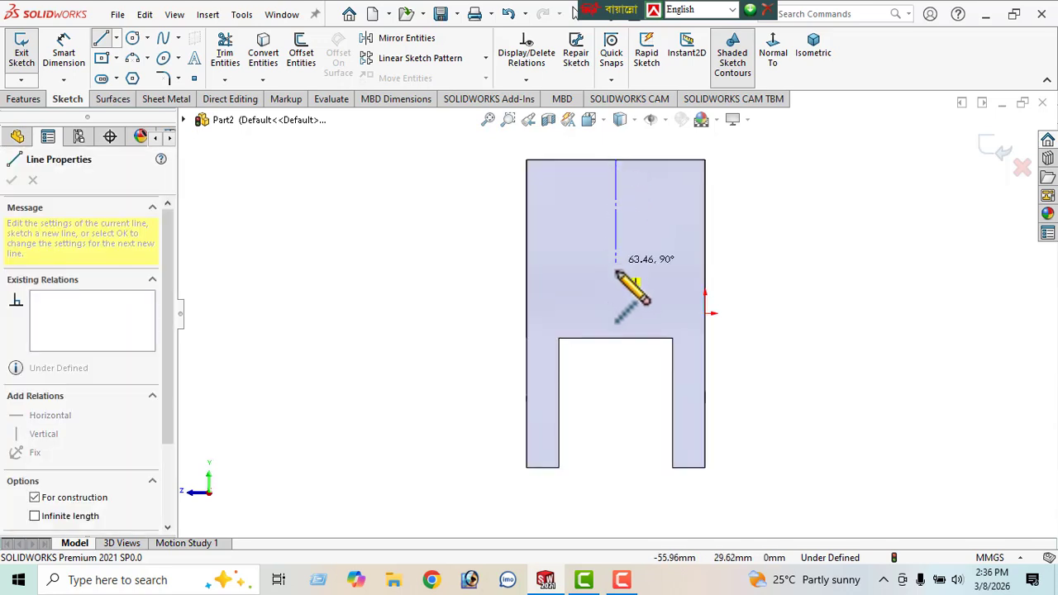
pyautogui.click(616, 338)
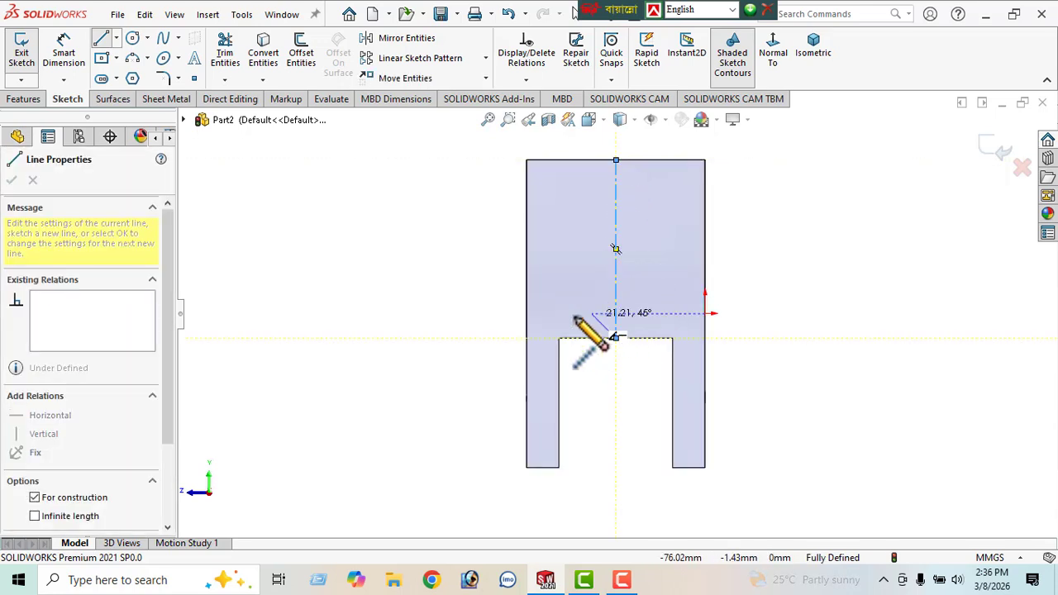
# Sketch a circle about 28 mm in diameter near the upper-left corner of the side face.
pyautogui.rightClick(420, 258)
pyautogui.click(442, 261)
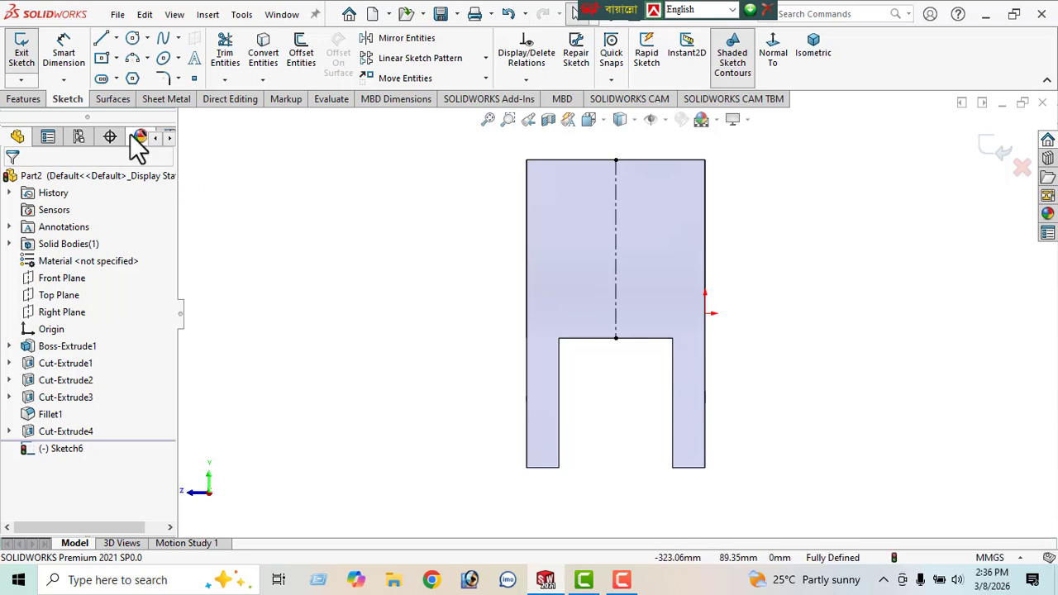
pyautogui.click(132, 39)
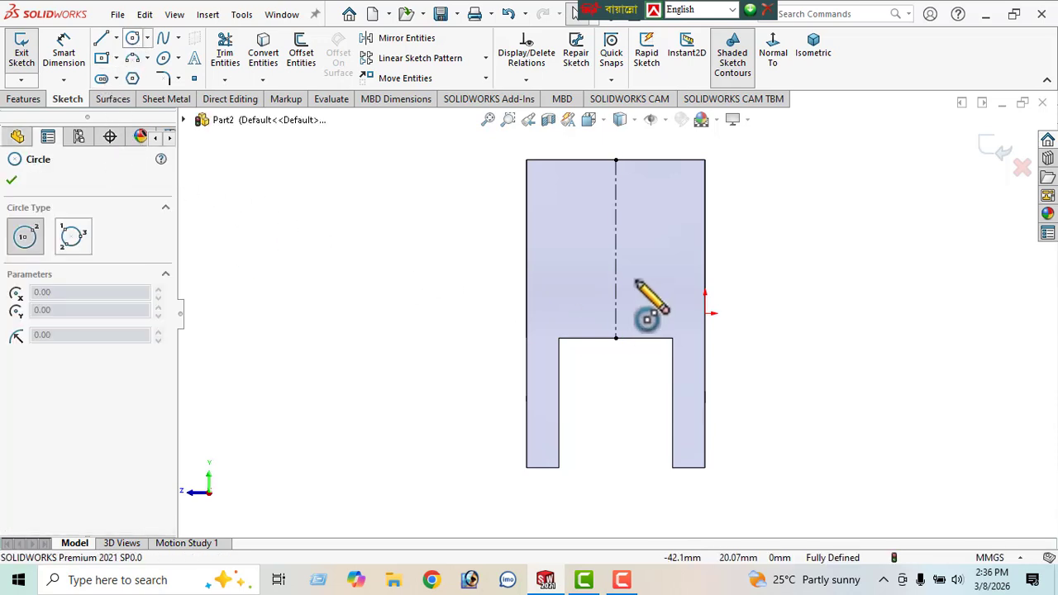
pyautogui.click(556, 197)
pyautogui.click(578, 213)
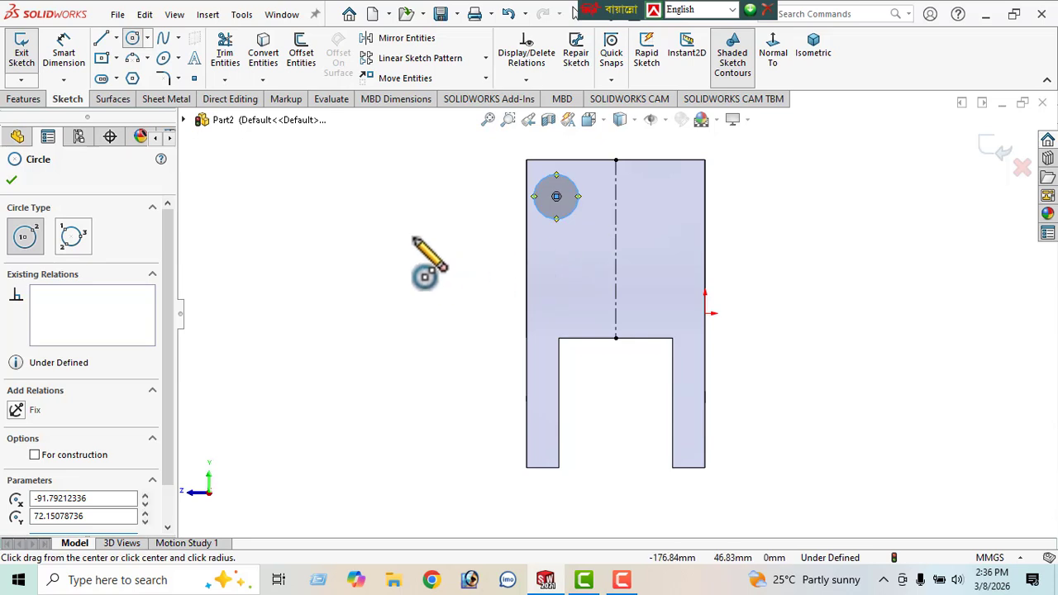
# Dimension the new circle with a diameter of 21 mm.
pyautogui.click(63, 54)
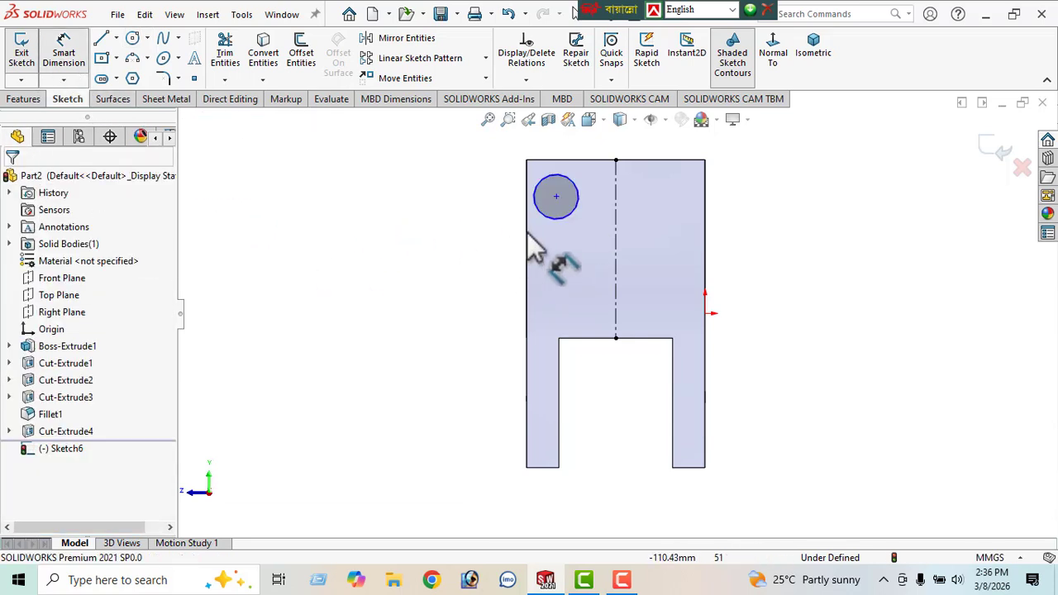
pyautogui.click(534, 202)
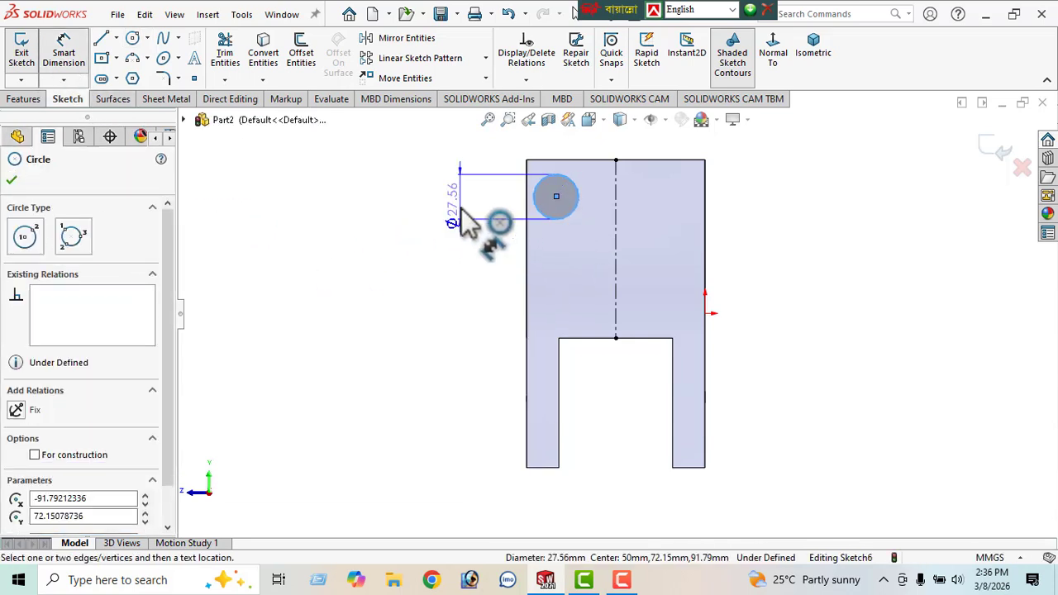
pyautogui.click(467, 227)
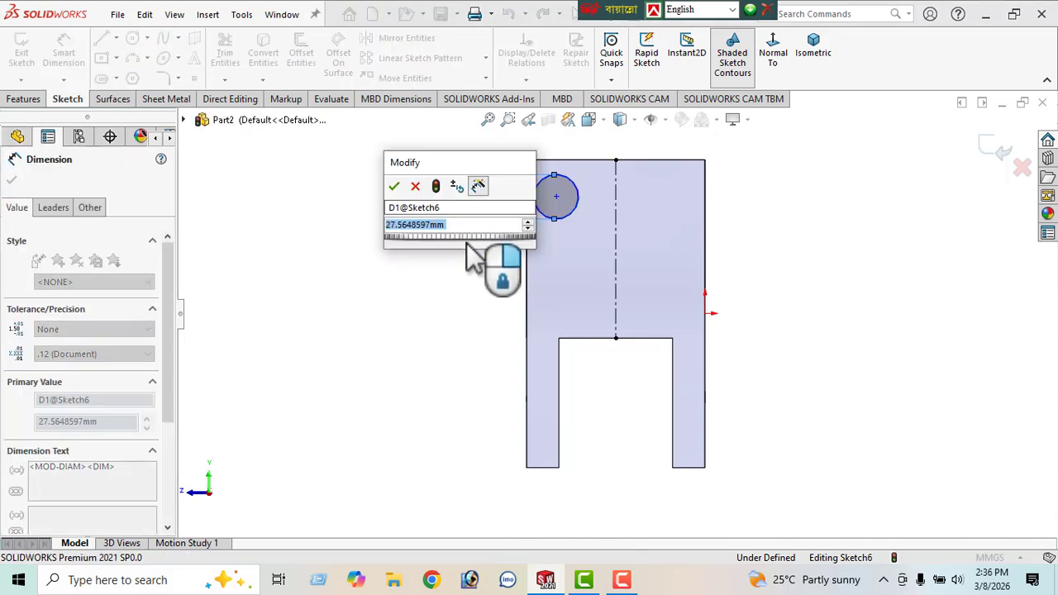
pyautogui.write('21')
pyautogui.press('Return')
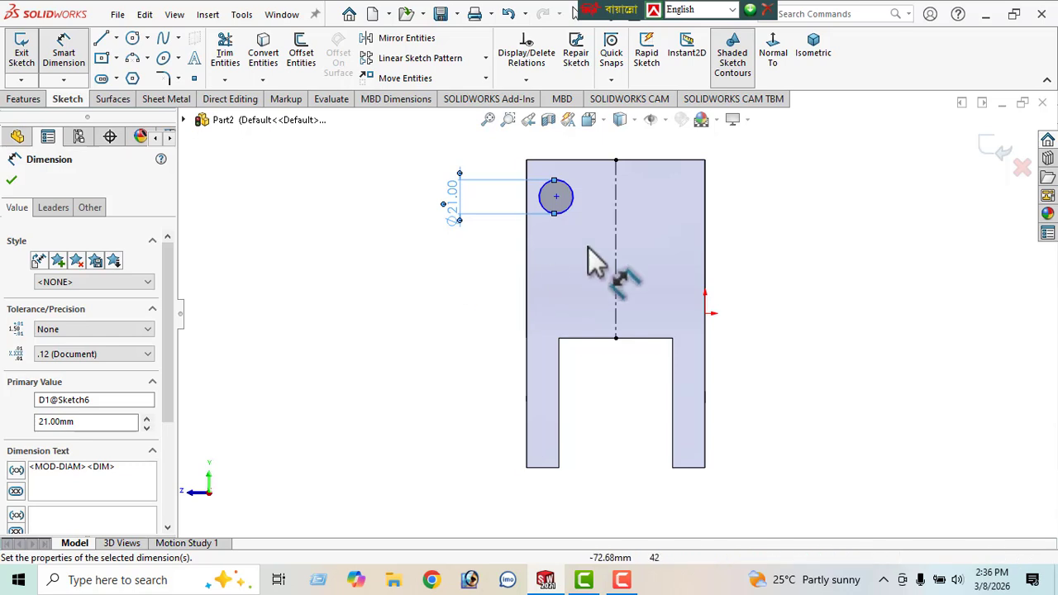
# Set the distance from the circle's center to the face's upper edge to 20 mm.
pyautogui.click(557, 204)
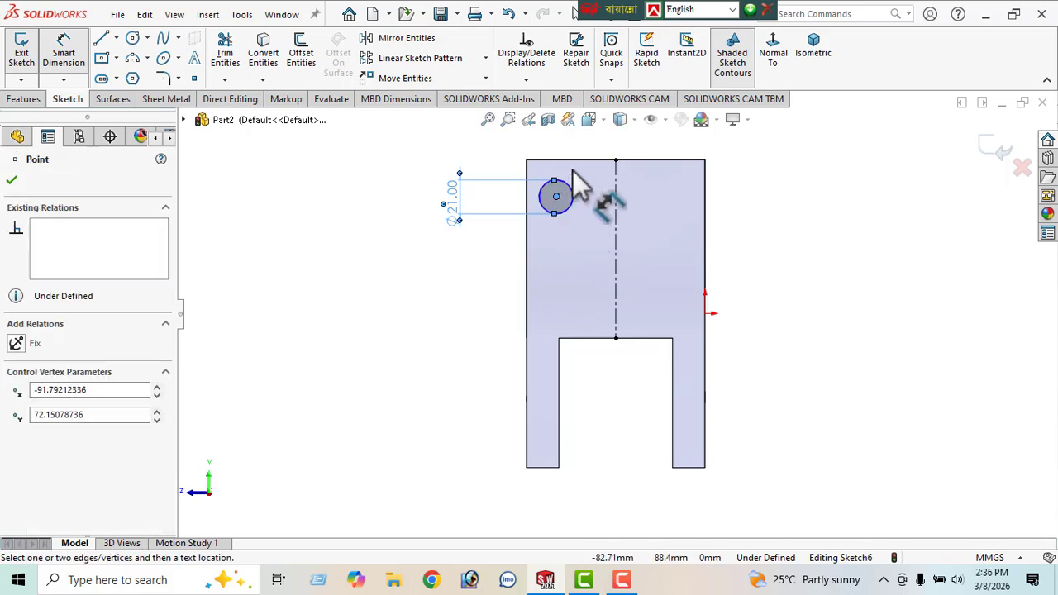
pyautogui.click(571, 161)
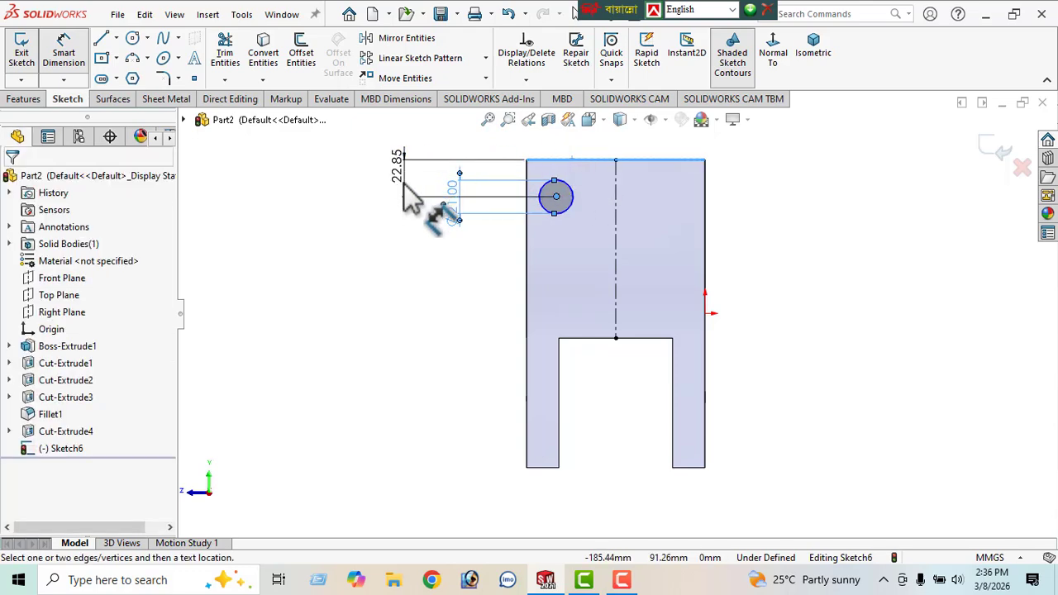
pyautogui.click(473, 211)
pyautogui.write('20')
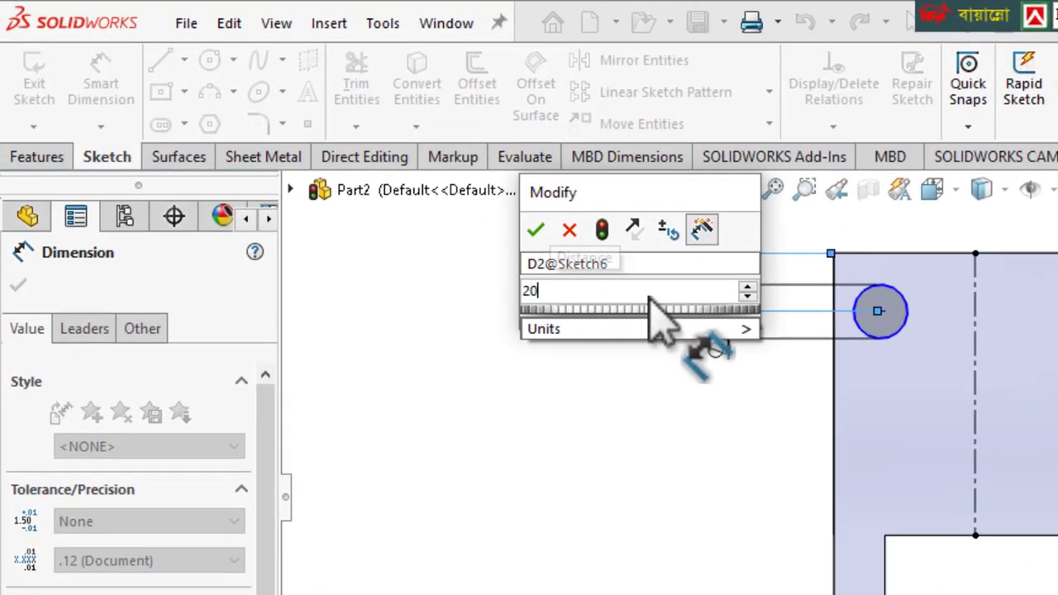
pyautogui.press('Return')
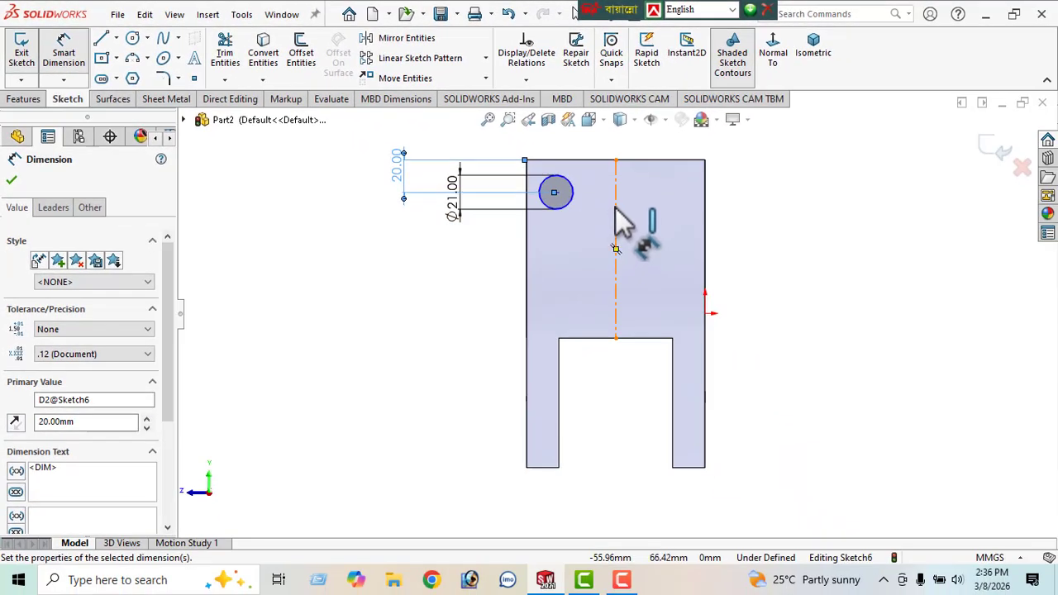
pyautogui.click(556, 195)
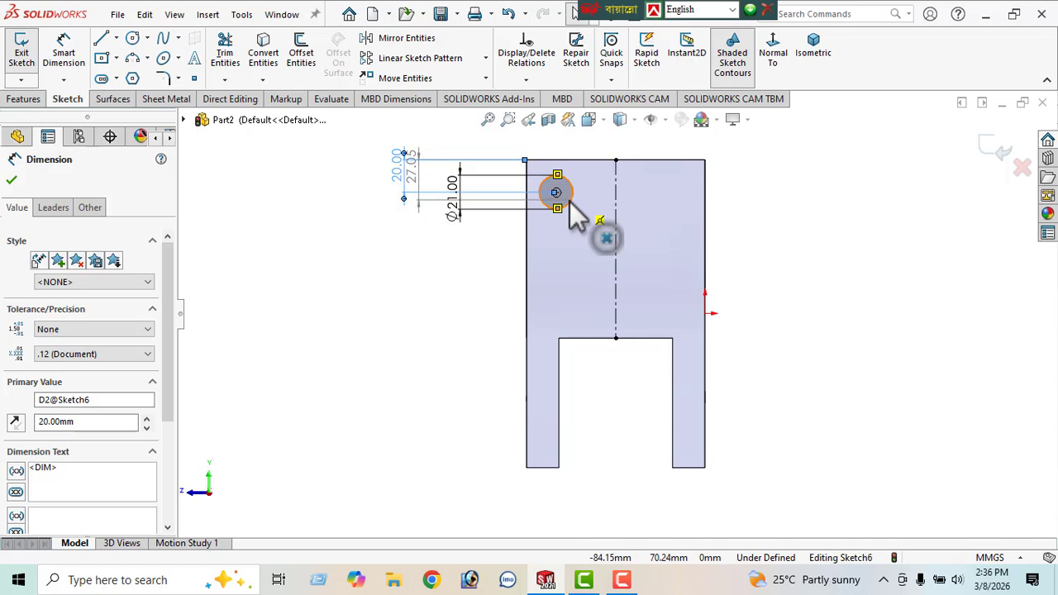
pyautogui.press('Escape')
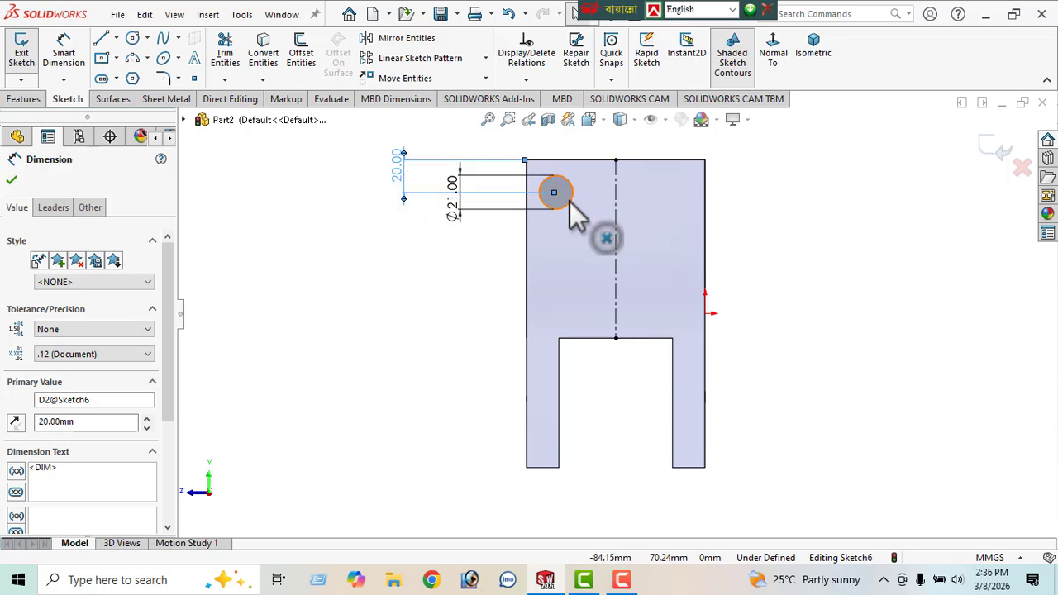
pyautogui.click(11, 182)
# Set the horizontal distance from the circle's center to the vertical centerline to 30 mm.
pyautogui.click(60, 59)
pyautogui.scroll(-3, 562, 215)
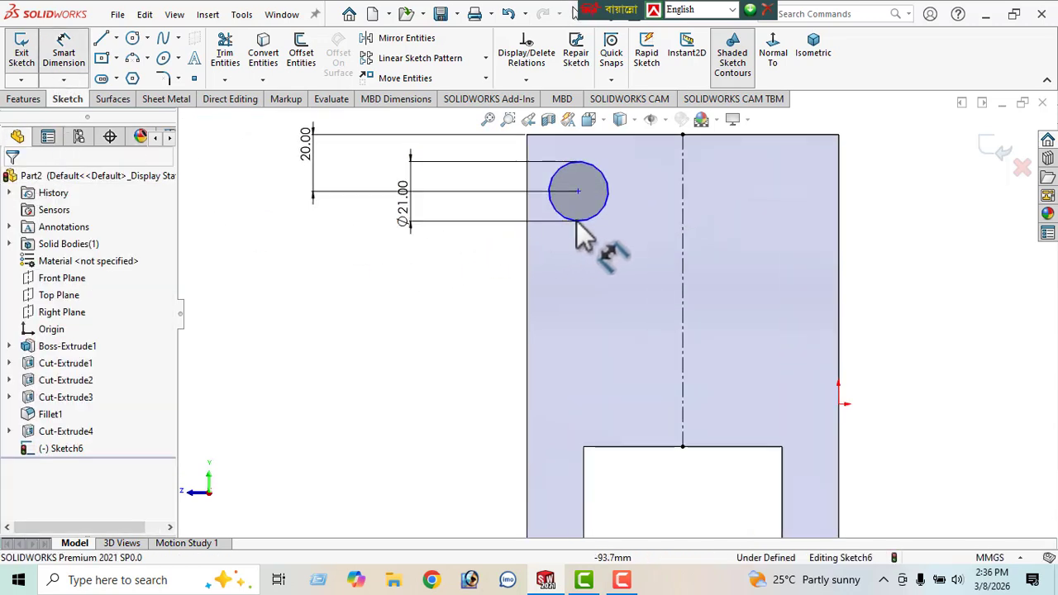
pyautogui.click(578, 192)
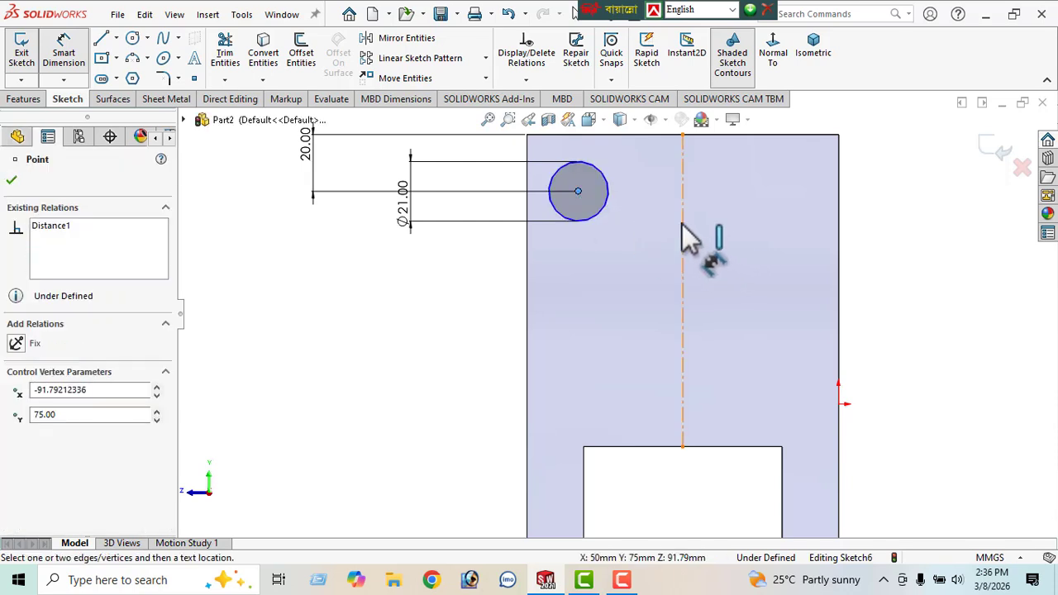
pyautogui.click(683, 224)
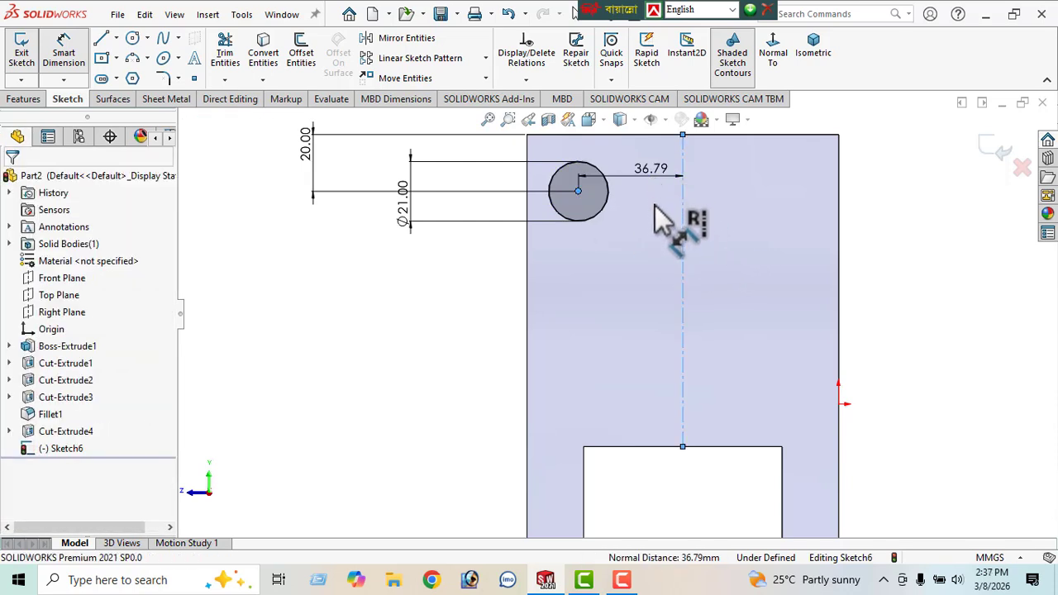
pyautogui.click(655, 205)
pyautogui.press('Return')
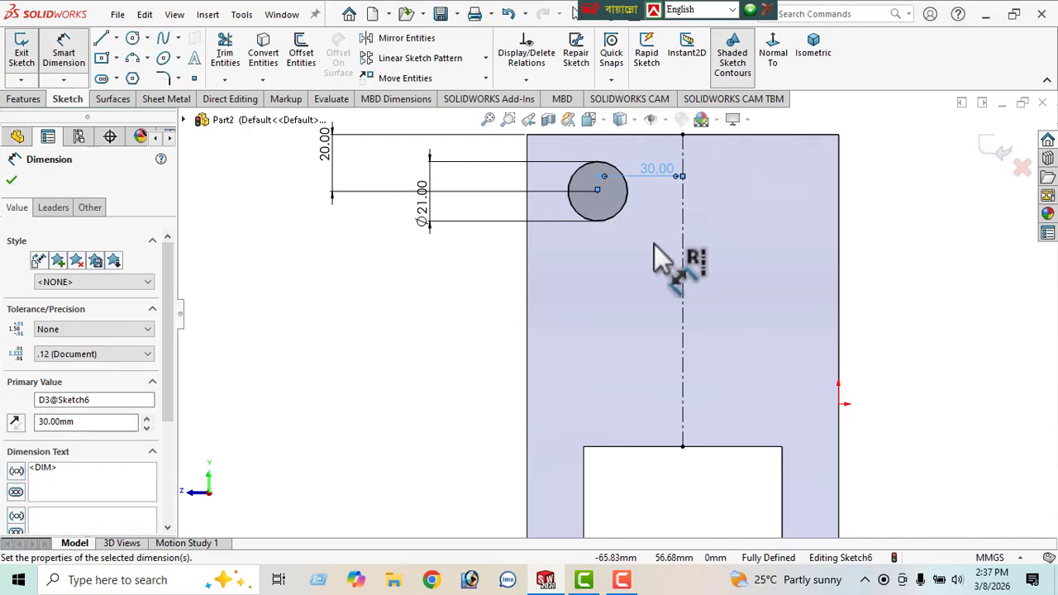
pyautogui.scroll(1, 654, 244)
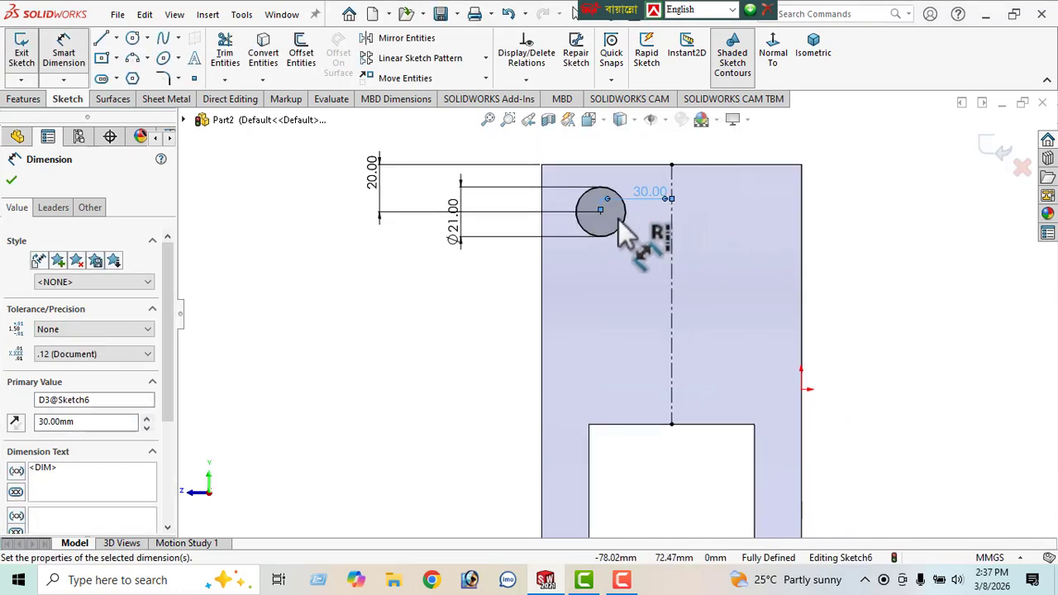
pyautogui.click(12, 183)
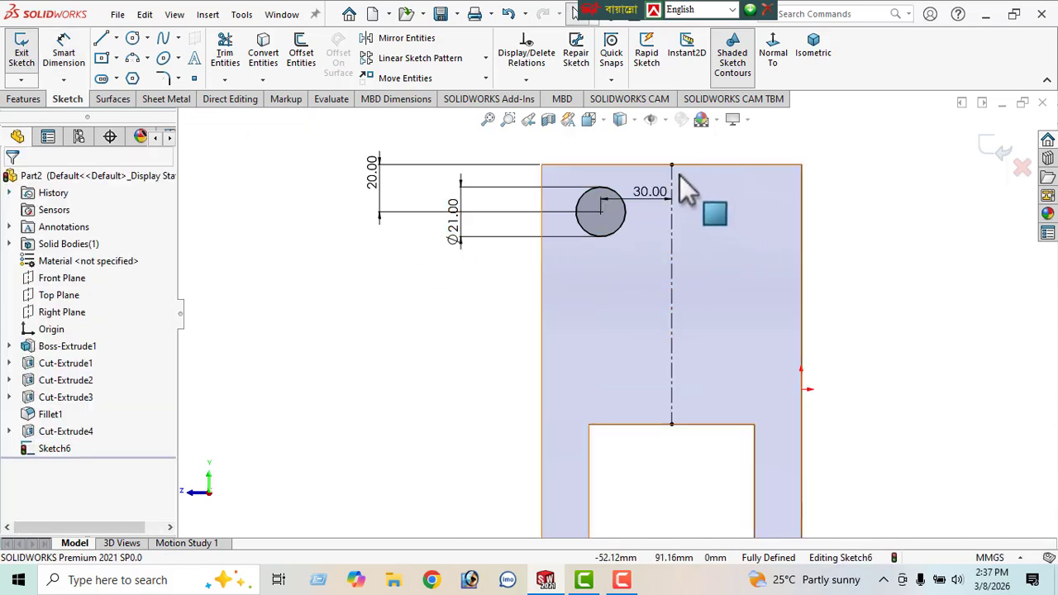
# Mirror the 21 mm circle about the vertical centerline, keeping the original.
pyautogui.click(399, 38)
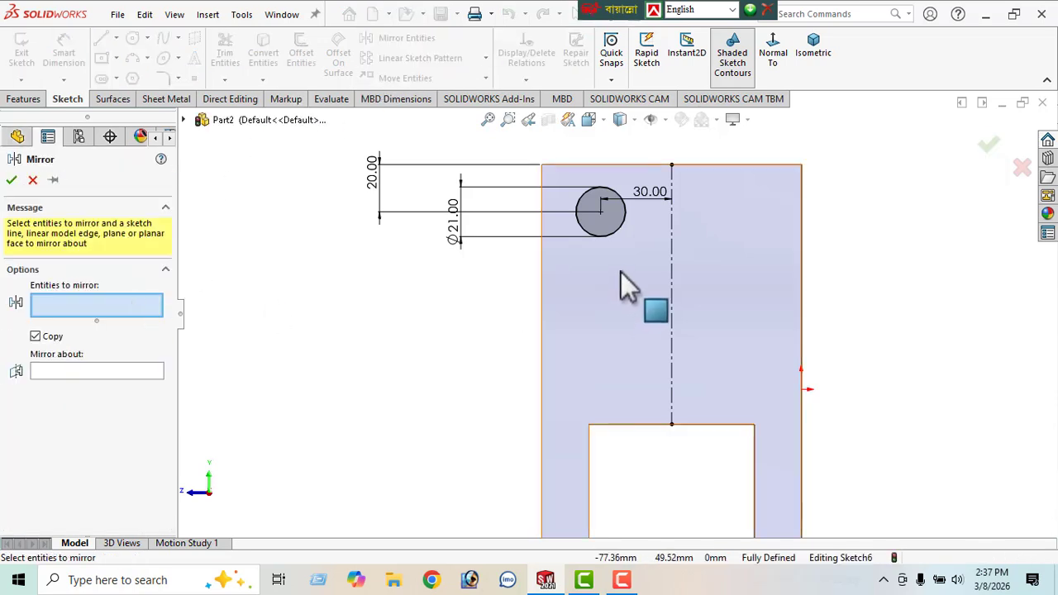
pyautogui.click(610, 236)
pyautogui.click(58, 370)
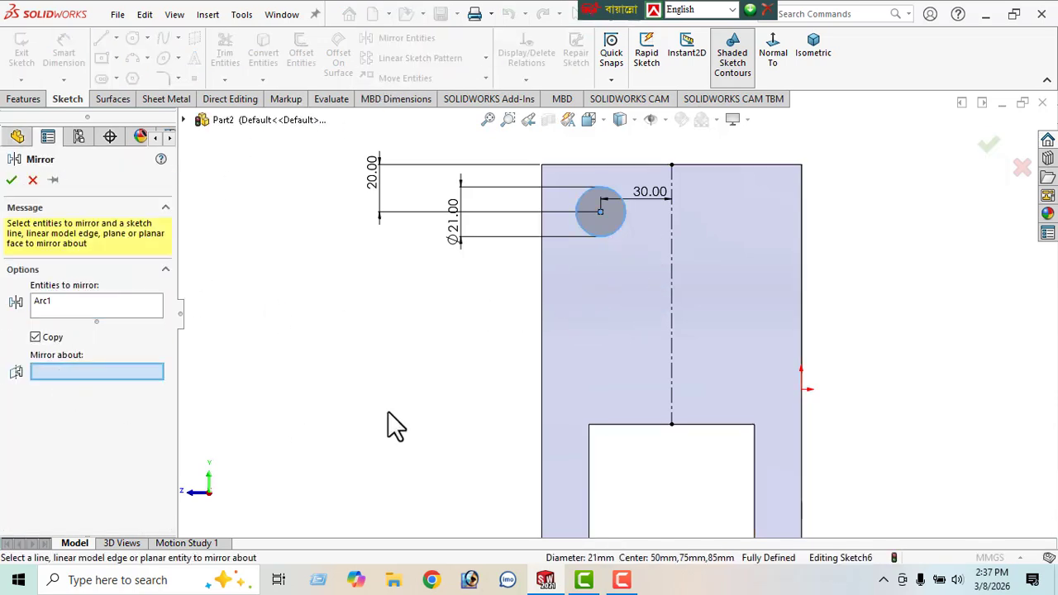
pyautogui.click(672, 266)
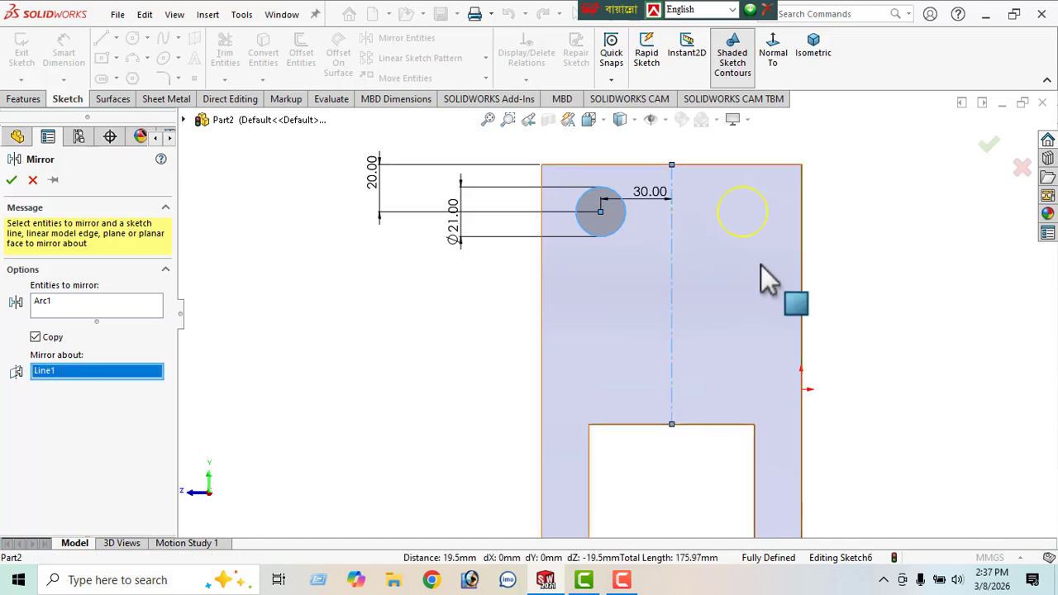
pyautogui.click(11, 181)
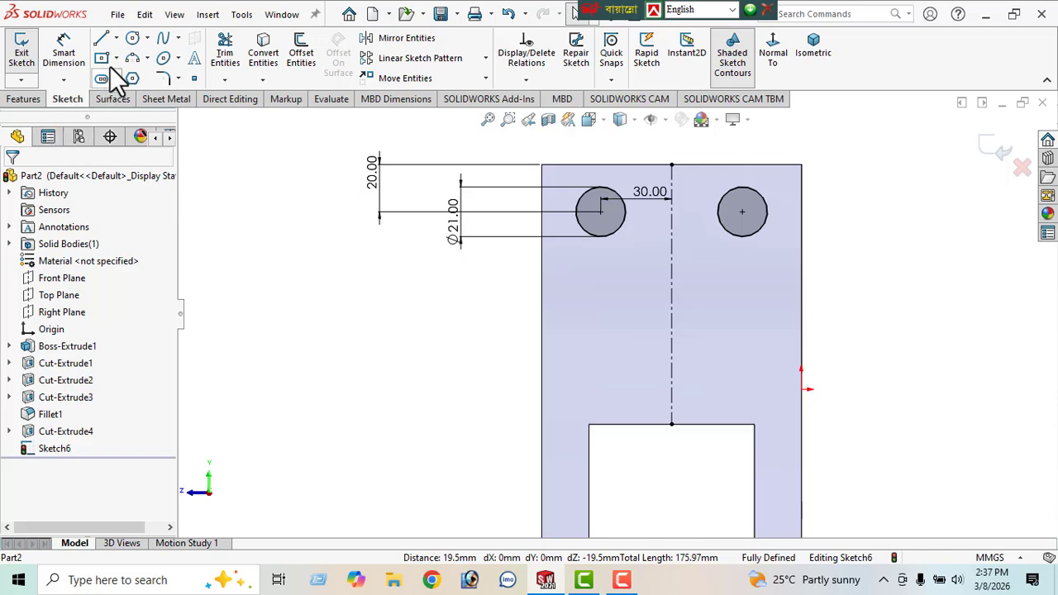
# Sketch two circles about 22 mm in diameter at one height, each vertically aligned below one of the upper circles.
pyautogui.click(133, 39)
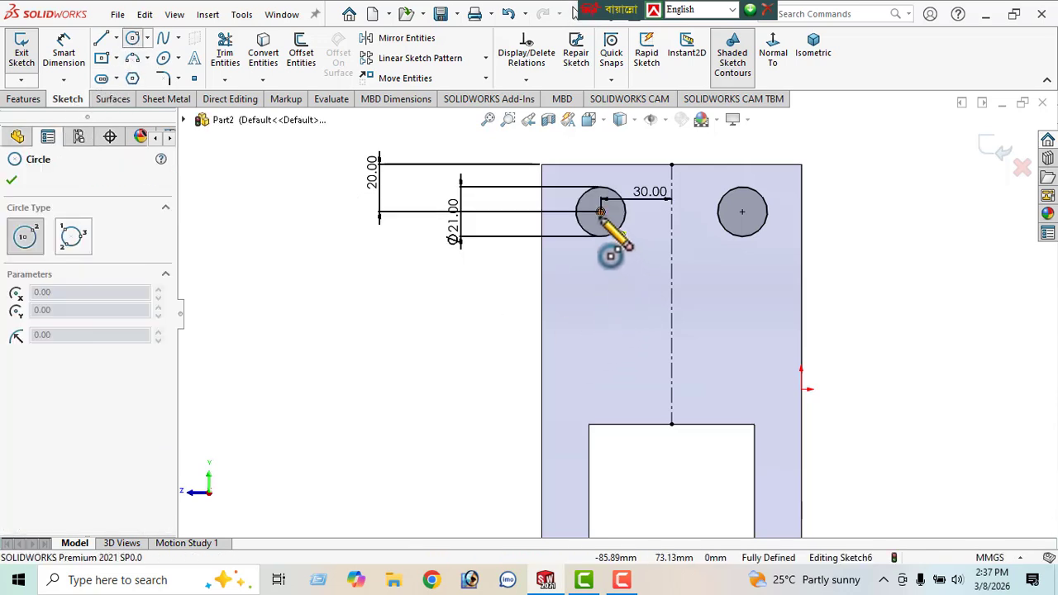
pyautogui.click(600, 320)
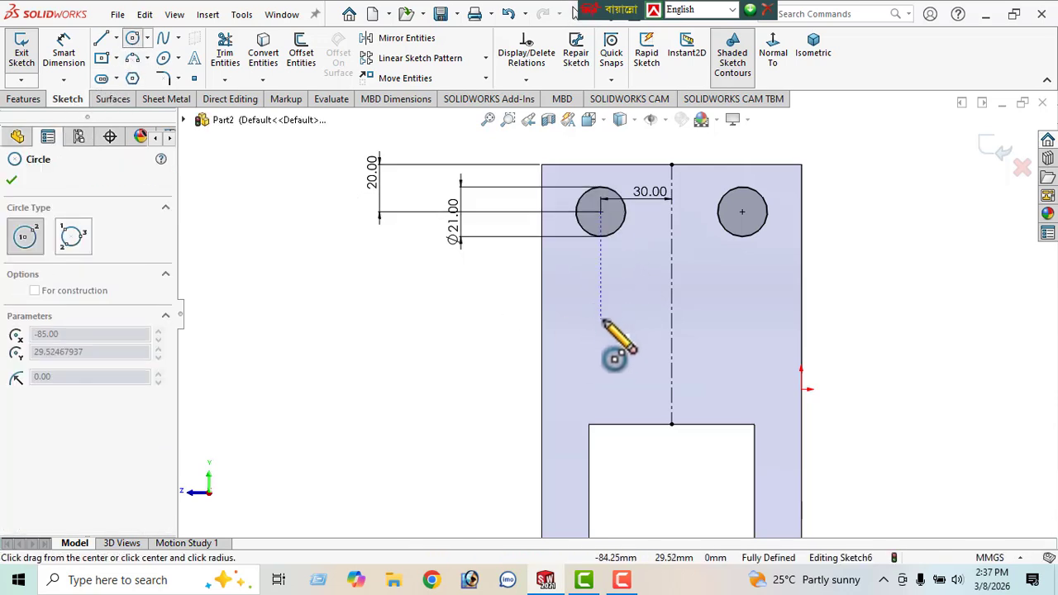
pyautogui.click(624, 334)
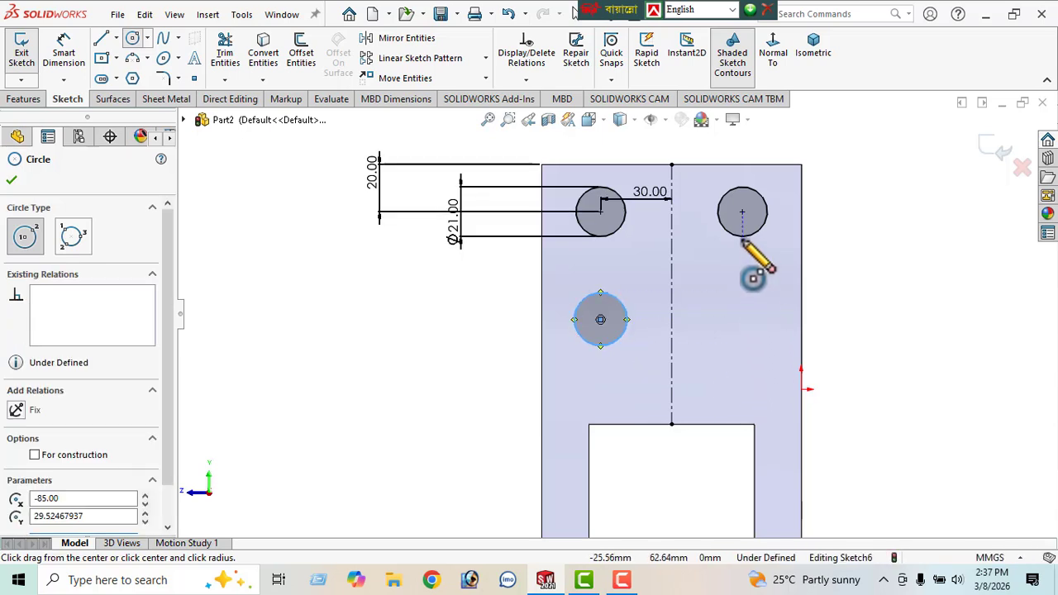
pyautogui.click(742, 319)
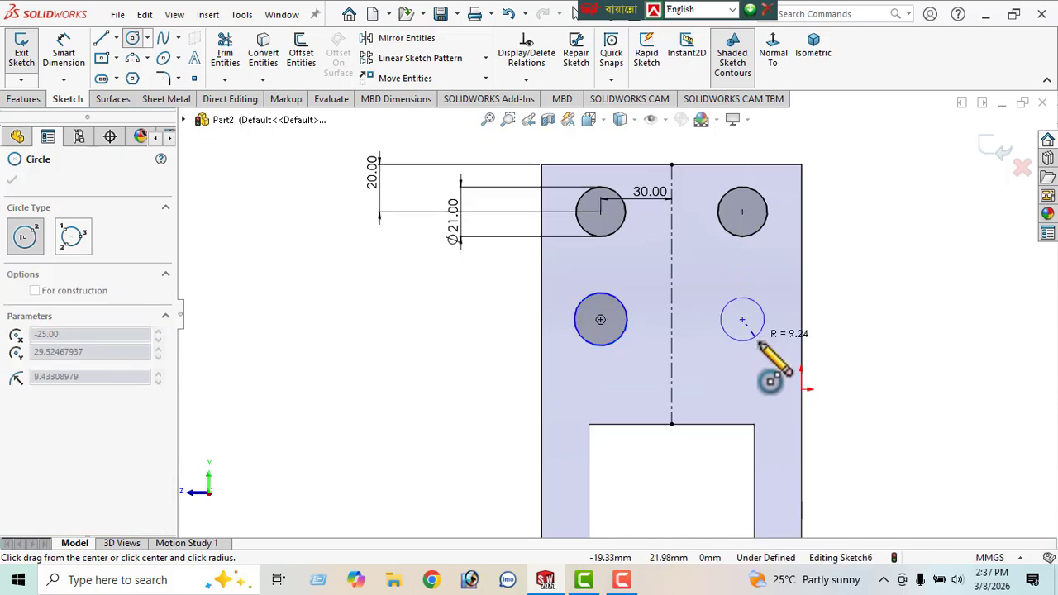
pyautogui.click(765, 342)
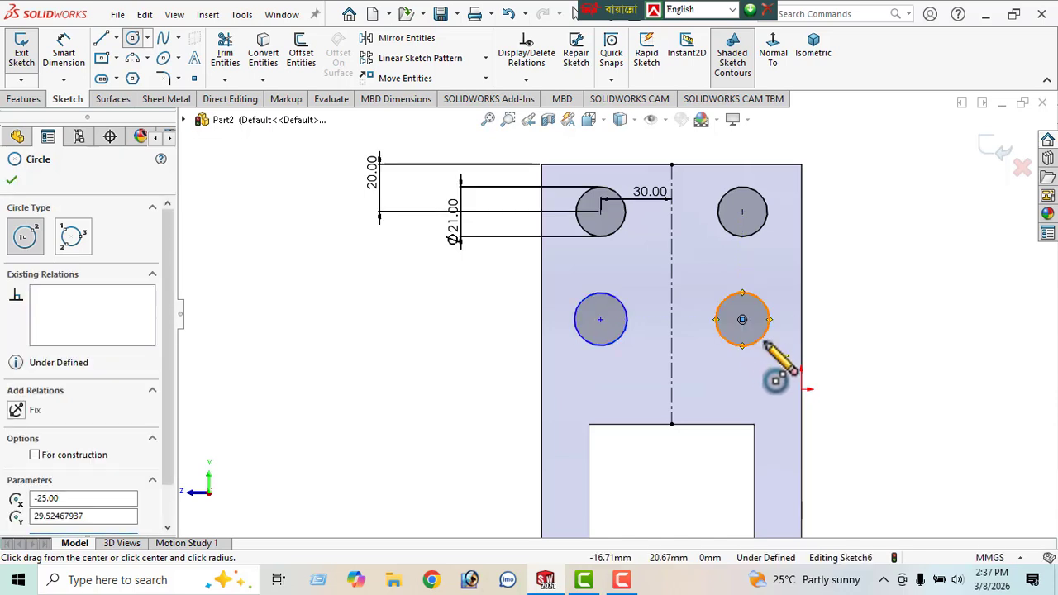
pyautogui.click(11, 181)
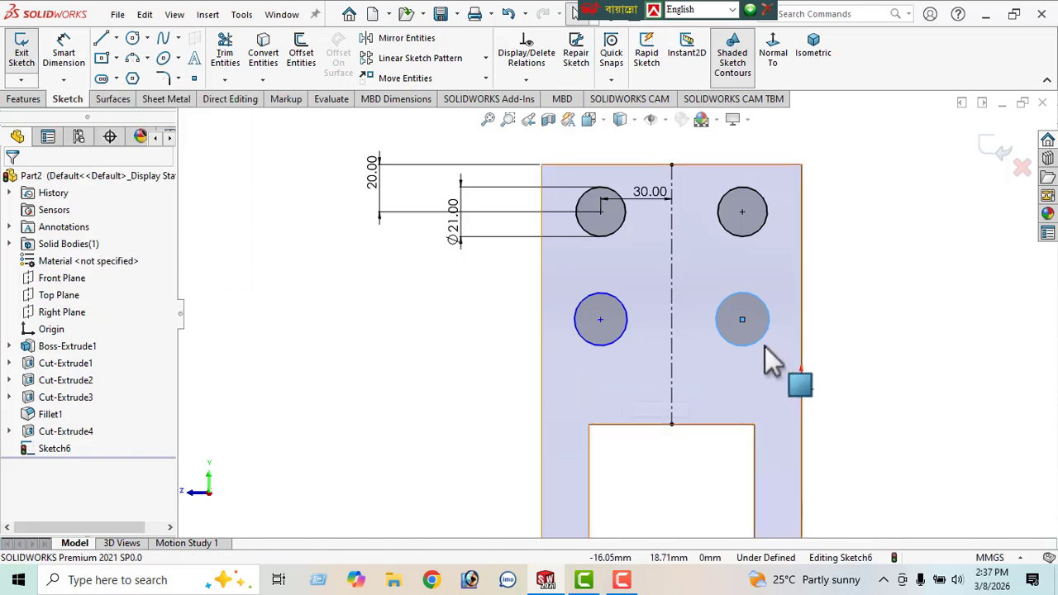
# Add an equal relation between the two circles of the lower pair.
pyautogui.keyDown('ctrl'); pyautogui.click(602, 349); pyautogui.keyUp('ctrl')
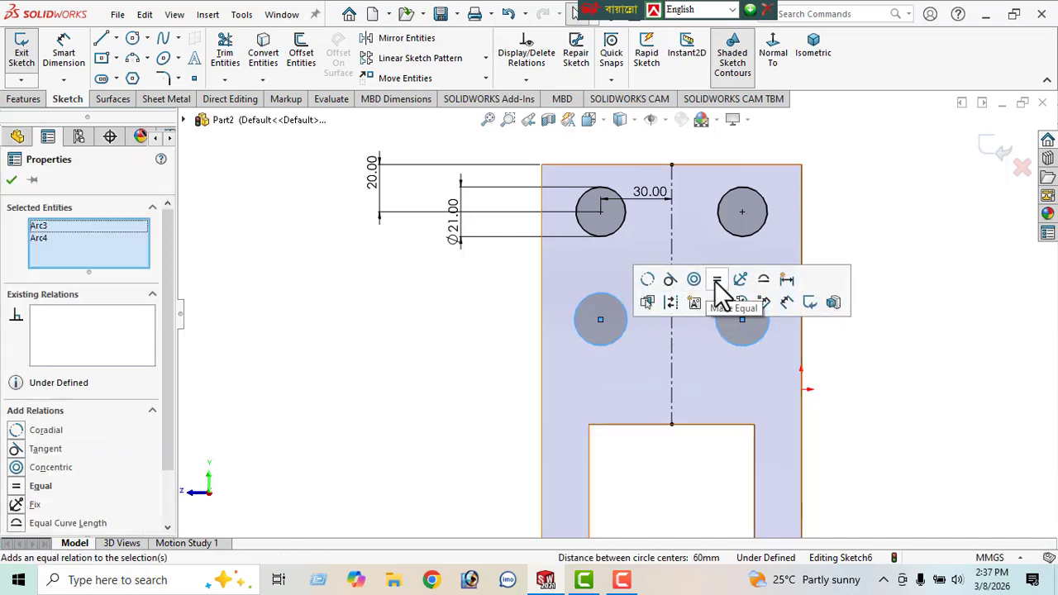
pyautogui.click(716, 280)
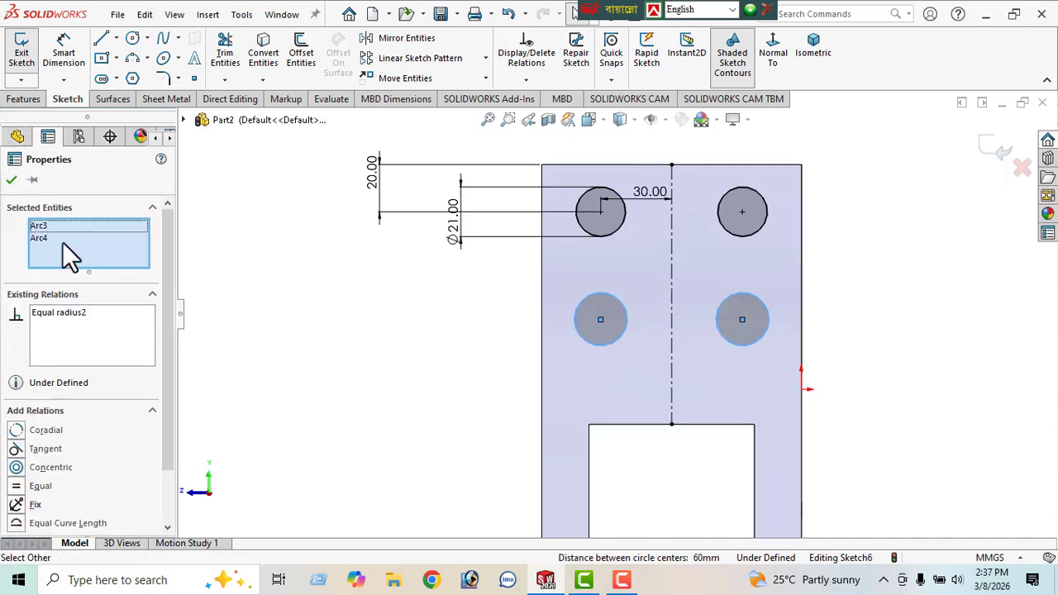
pyautogui.click(12, 180)
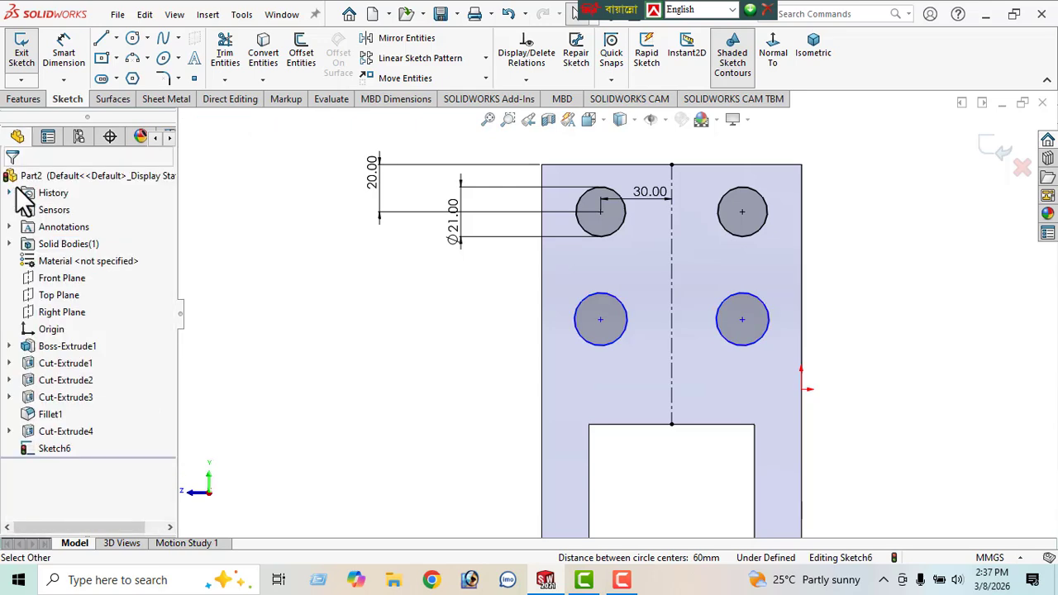
# Dimension the lower circle beneath the already dimensioned upper circle and set its diameter to 21 mm.
pyautogui.click(55, 70)
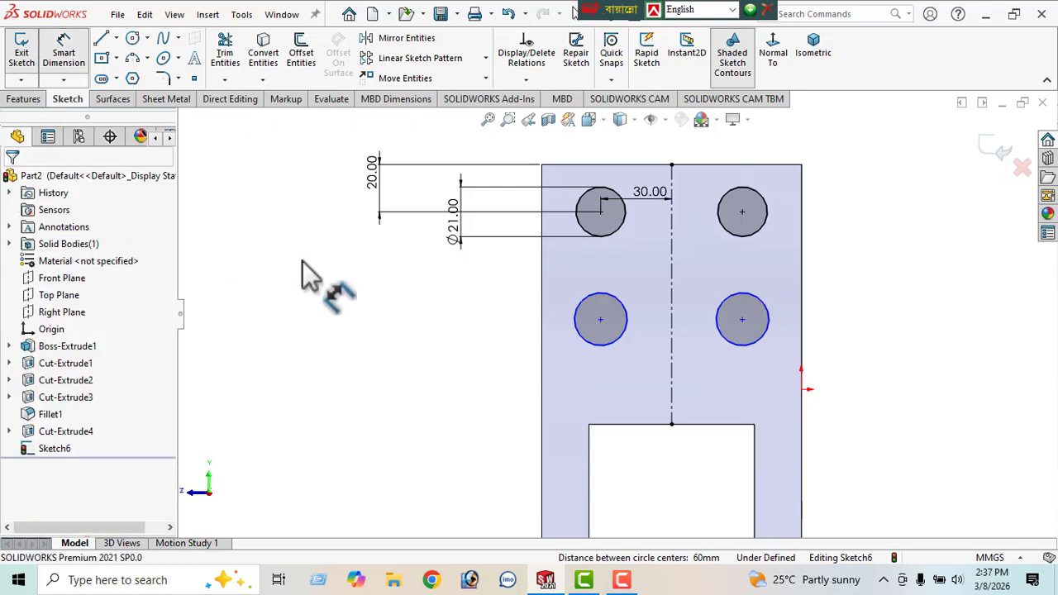
pyautogui.click(583, 337)
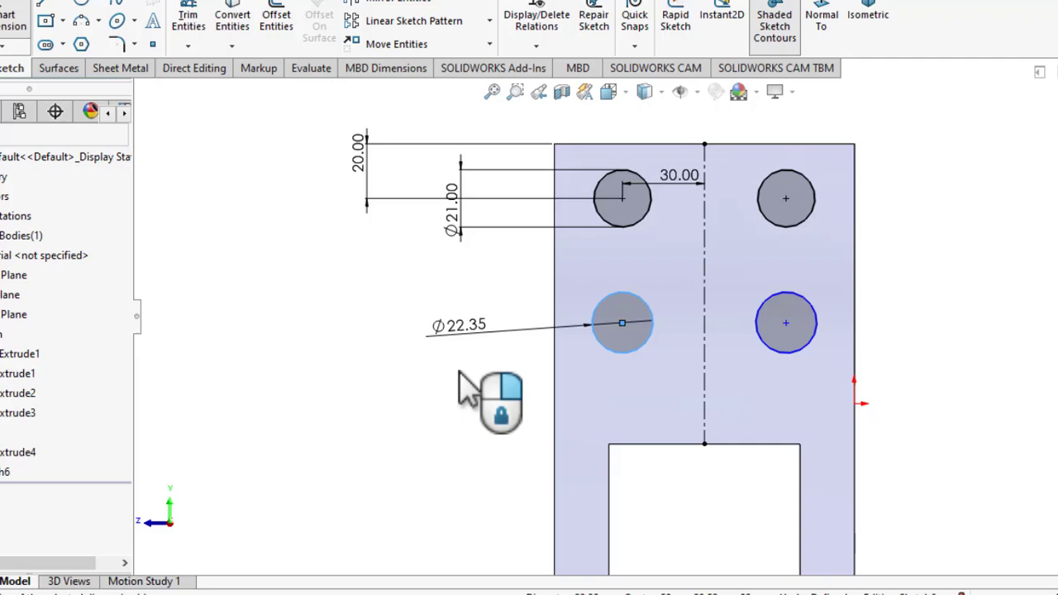
pyautogui.click(460, 372)
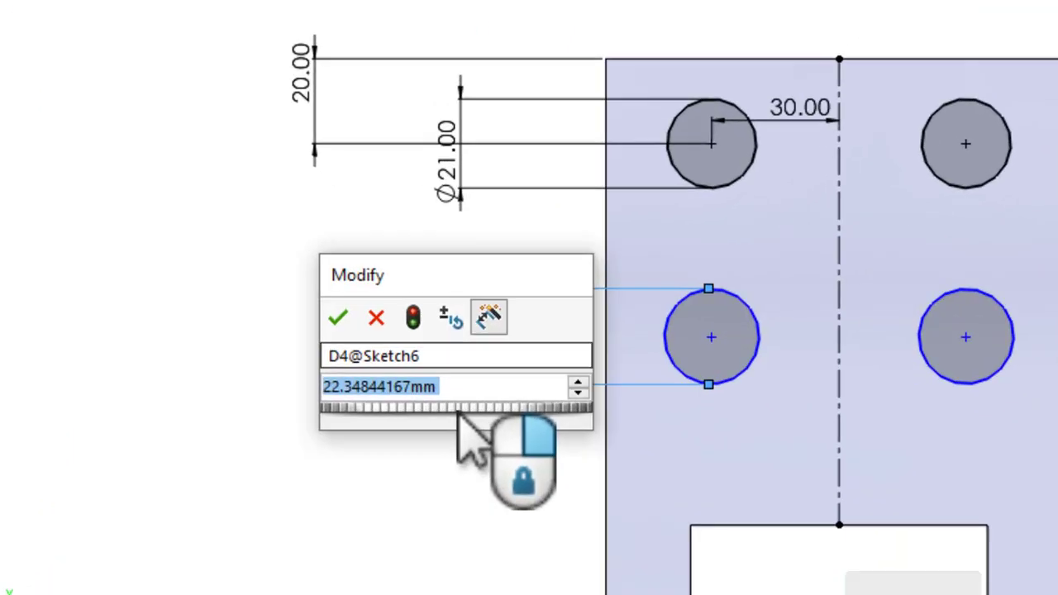
pyautogui.write('21')
pyautogui.press('Return')
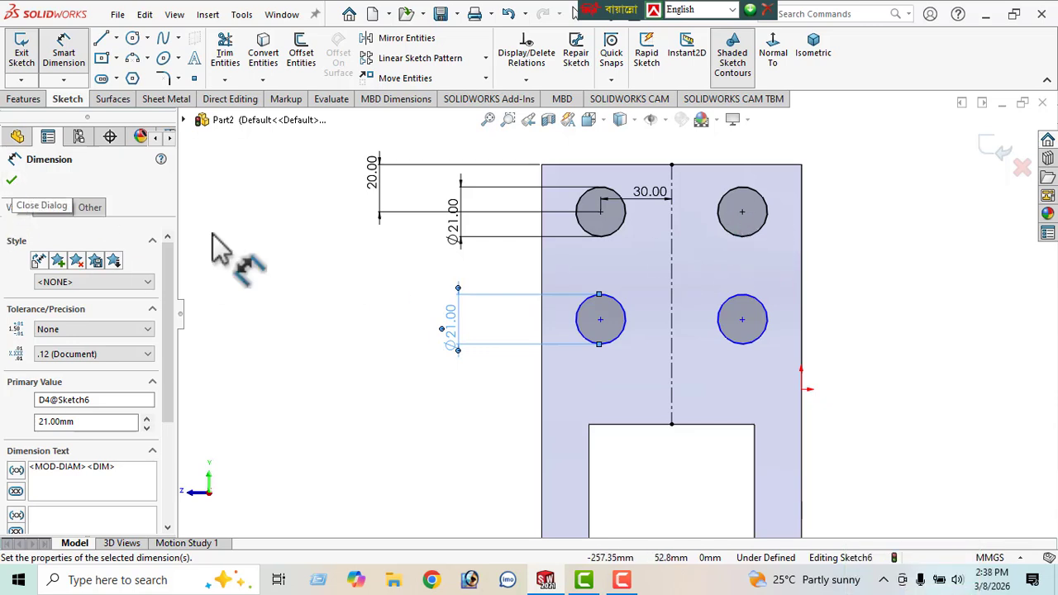
# Set the vertical center distance between the mirrored upper circle and the circle below it to 50 mm.
pyautogui.click(742, 212)
pyautogui.click(742, 320)
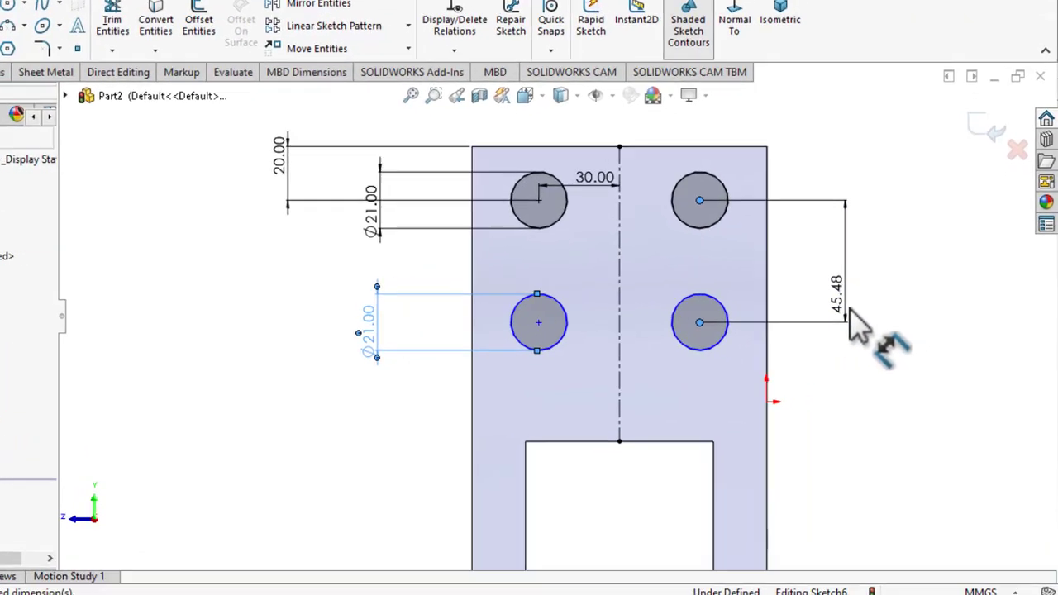
pyautogui.click(855, 327)
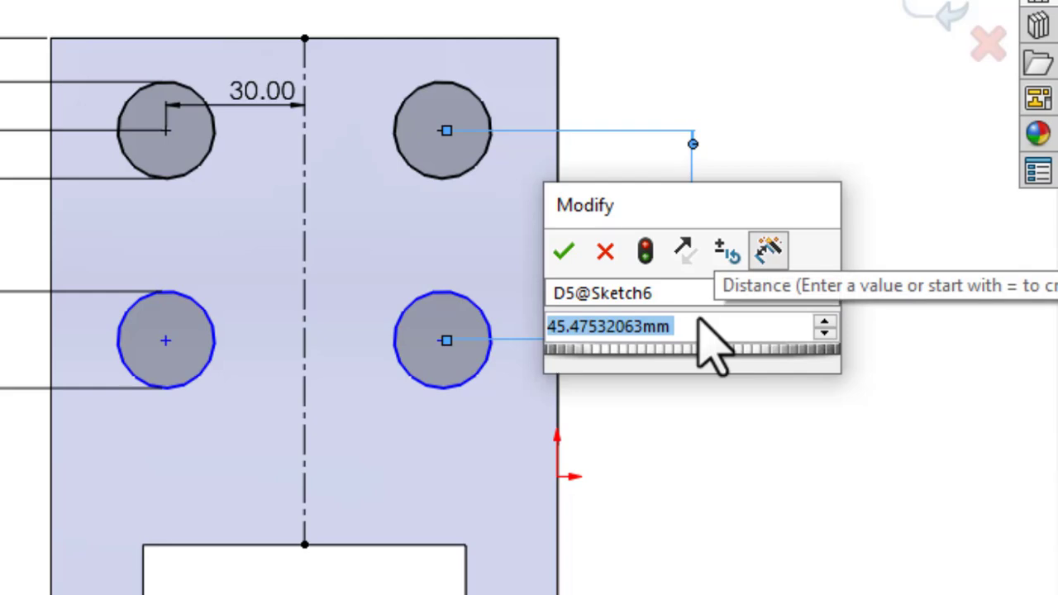
pyautogui.write('50')
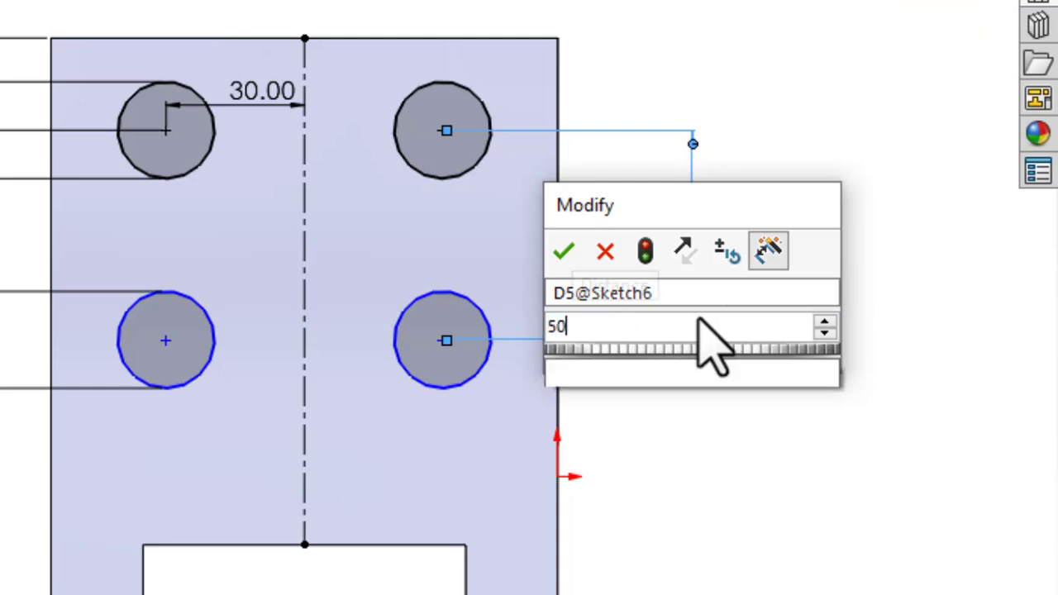
pyautogui.press('Return')
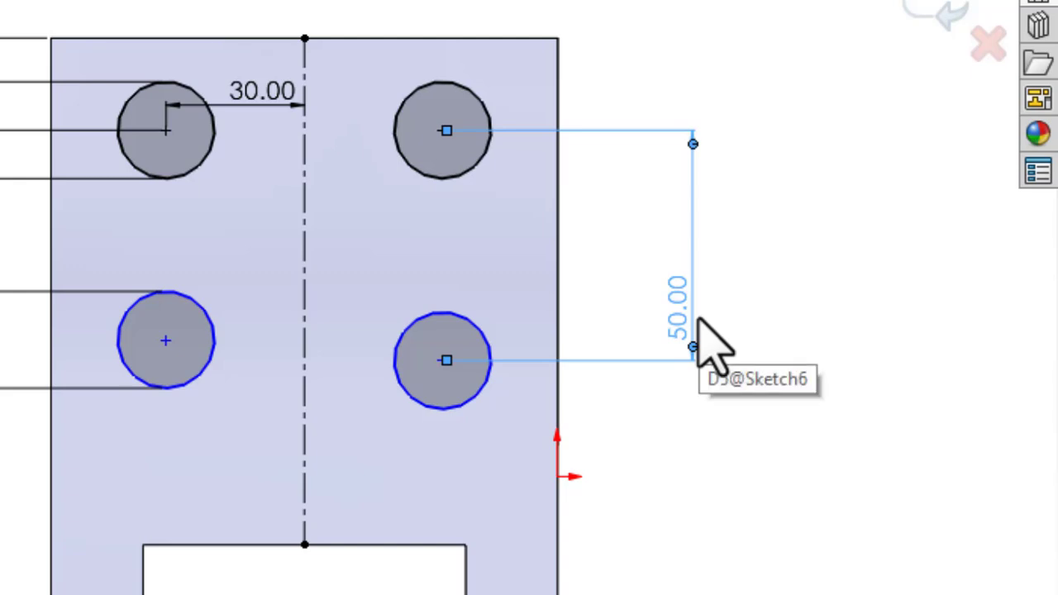
# Set the vertical center distance between the original upper circle and the circle below it to 50 mm.
pyautogui.click(166, 341)
pyautogui.click(168, 134)
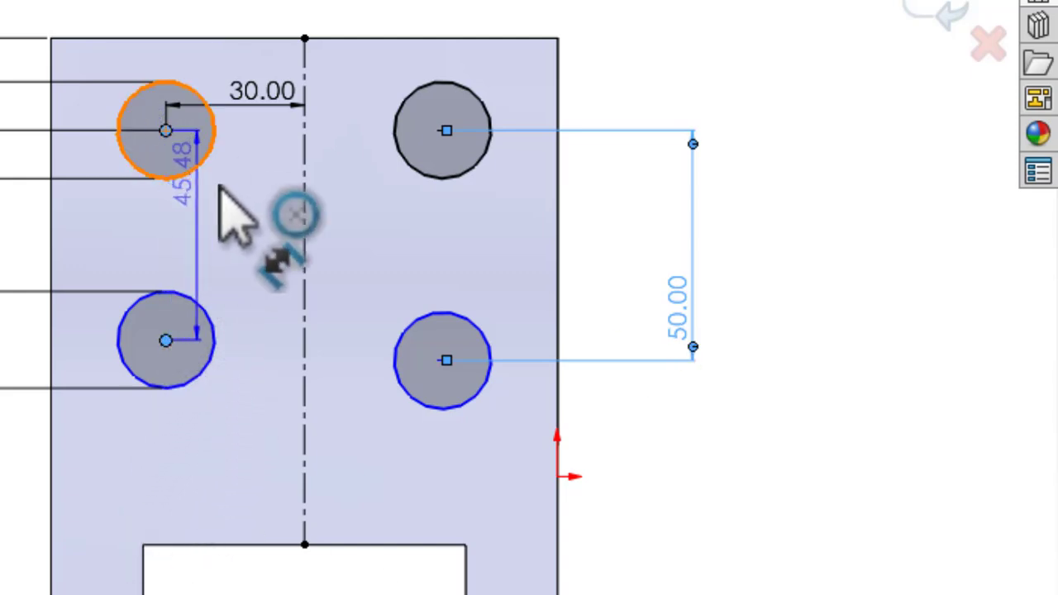
pyautogui.click(239, 263)
pyautogui.write('50')
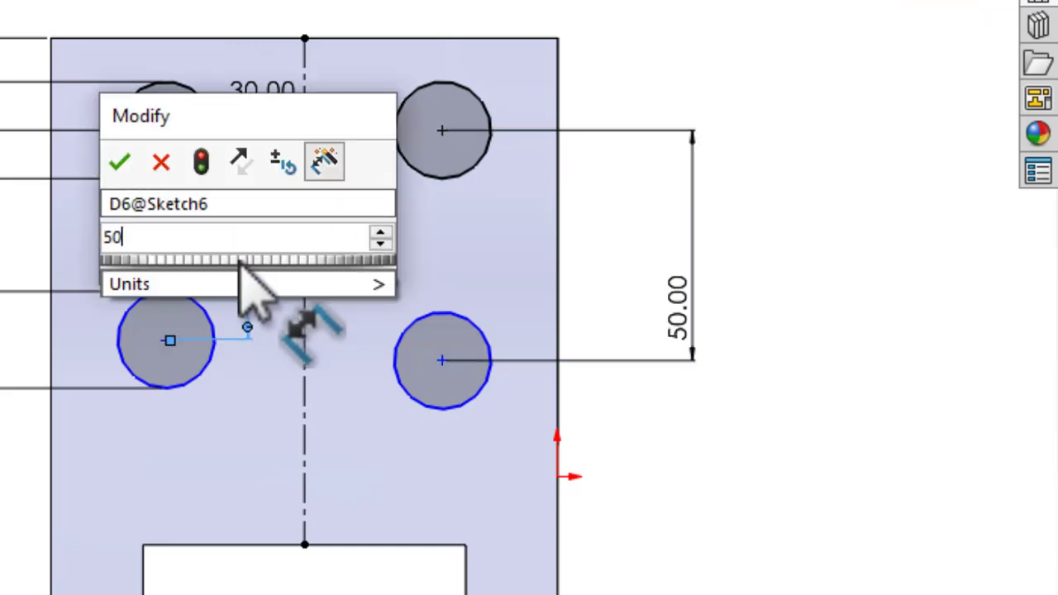
pyautogui.press('Return')
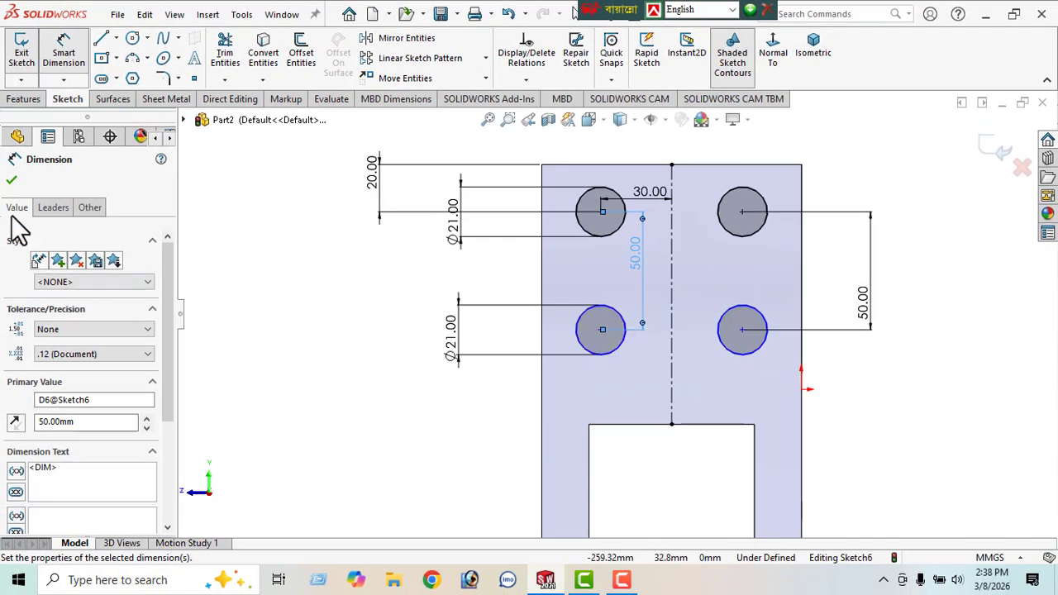
pyautogui.click(13, 181)
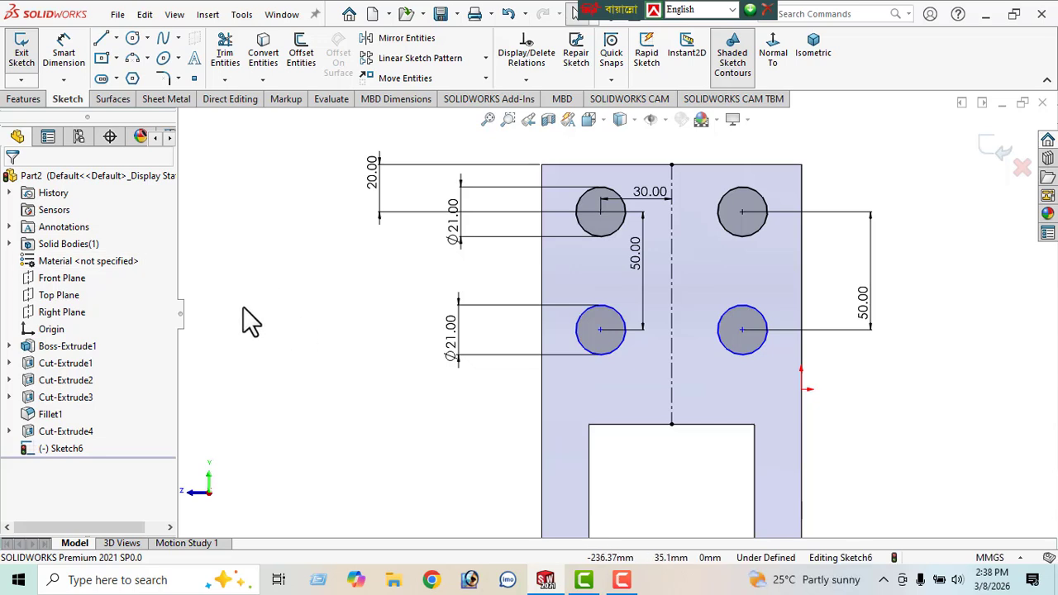
# Start an extruded cut from the hole sketch, selecting the four 21 mm circles as the contours to cut.
pyautogui.scroll(2, 576, 260)
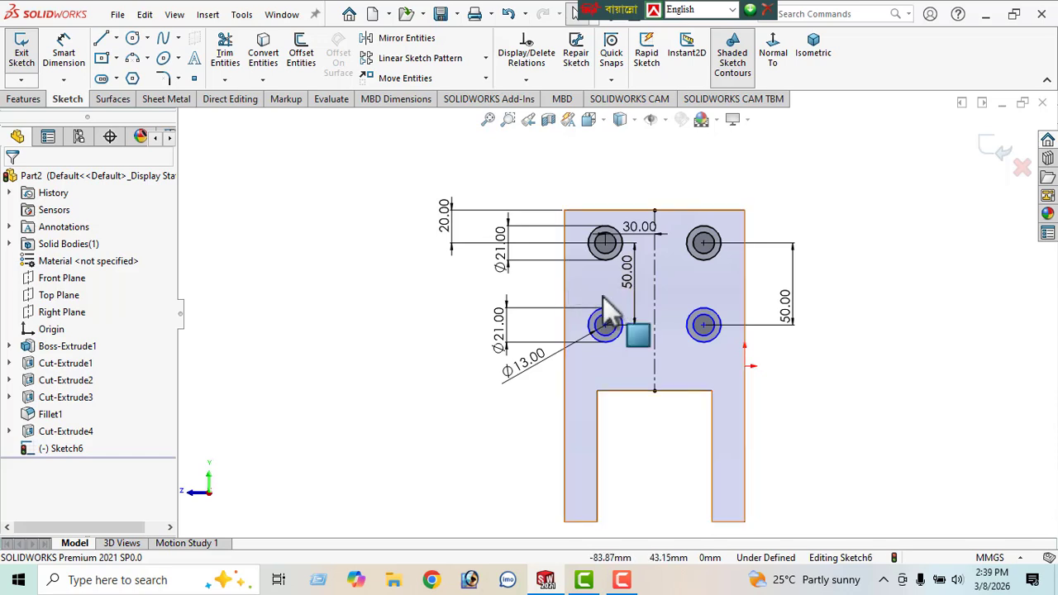
pyautogui.click(24, 100)
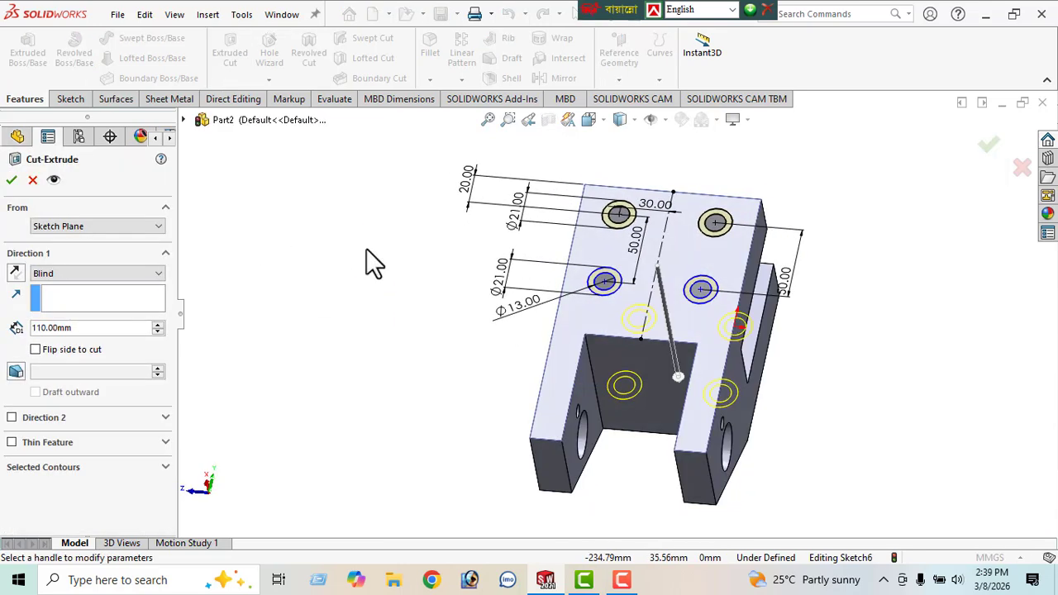
pyautogui.scroll(-5, 624, 318)
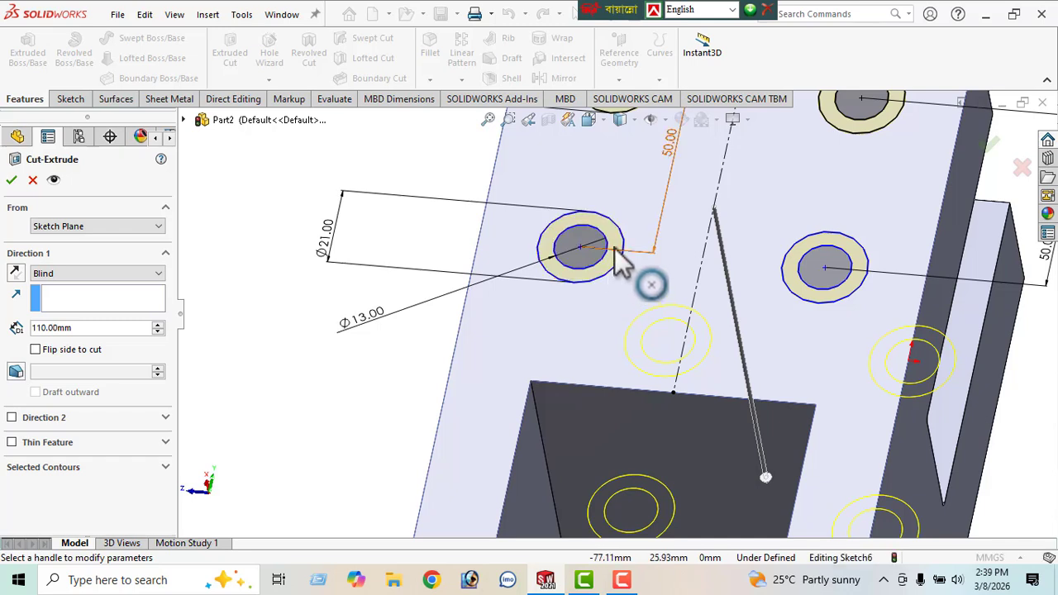
pyautogui.click(624, 249)
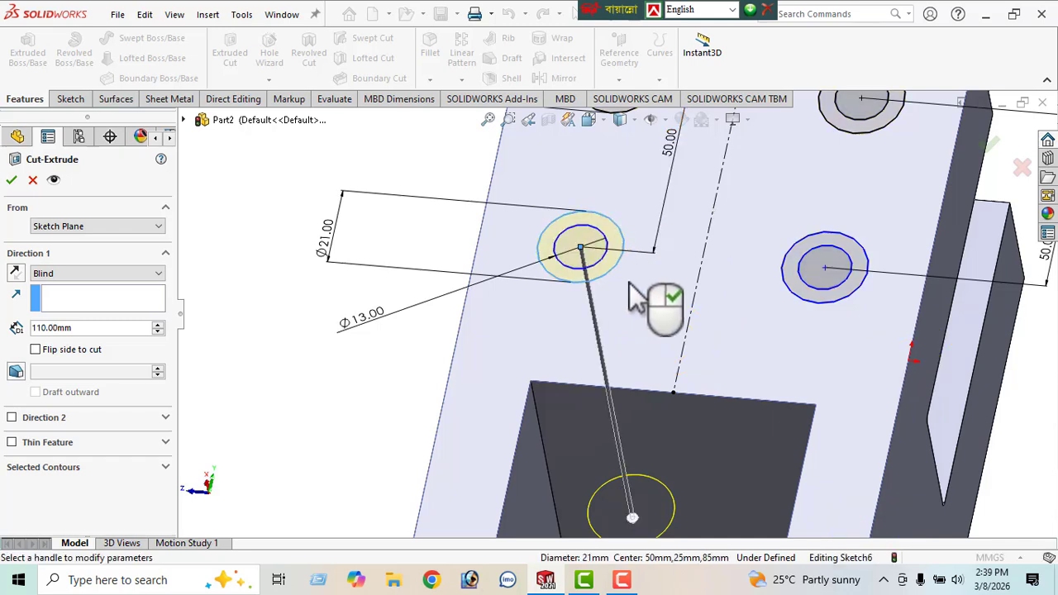
pyautogui.click(570, 264)
pyautogui.moveTo(571, 292)
pyautogui.mouseDown(button='middle')
pyautogui.moveTo(609, 279)
pyautogui.moveTo(581, 268)
pyautogui.moveTo(579, 279)
pyautogui.mouseUp(button='middle')
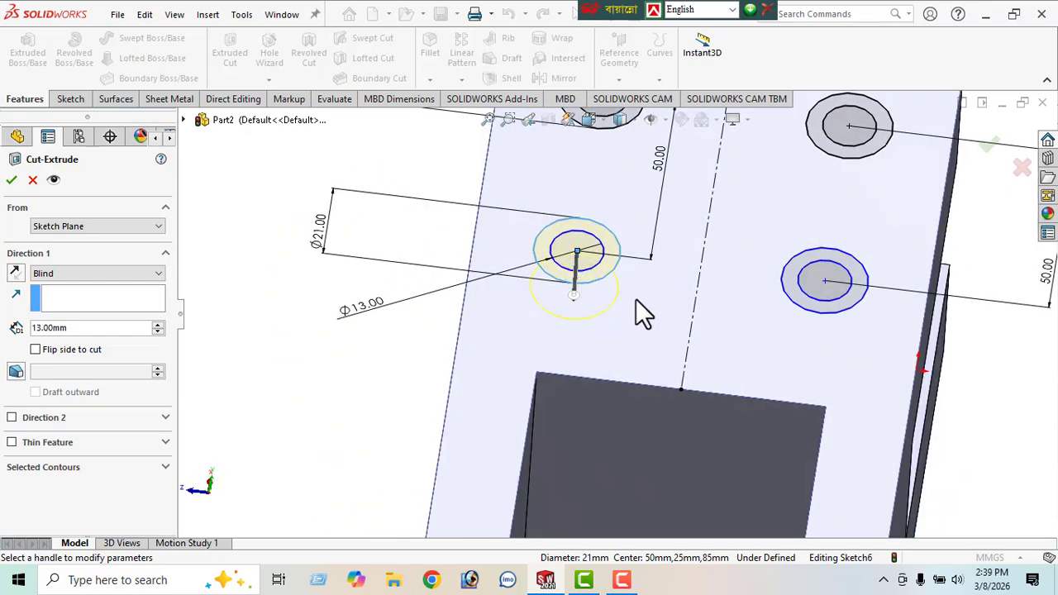
pyautogui.click(794, 294)
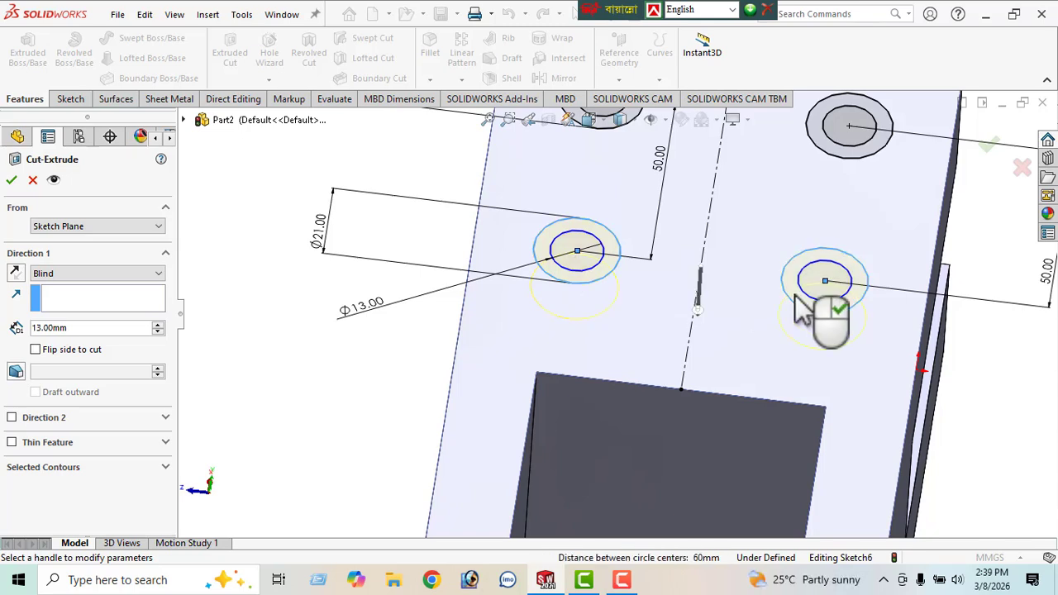
pyautogui.click(835, 156)
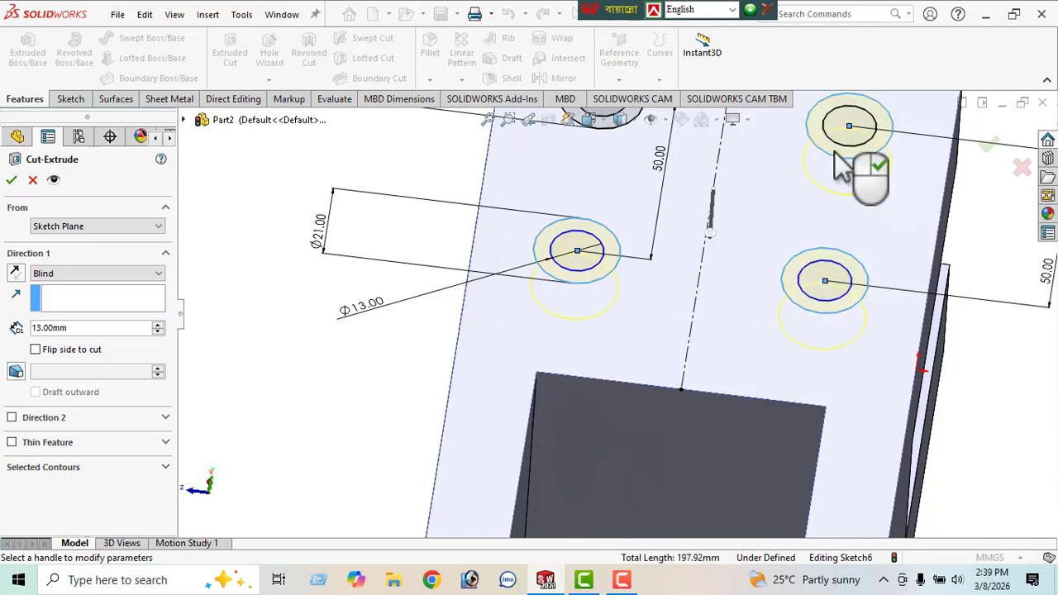
pyautogui.moveTo(837, 158); pyautogui.dragTo(786, 198, button='middle')
pyautogui.click(621, 152)
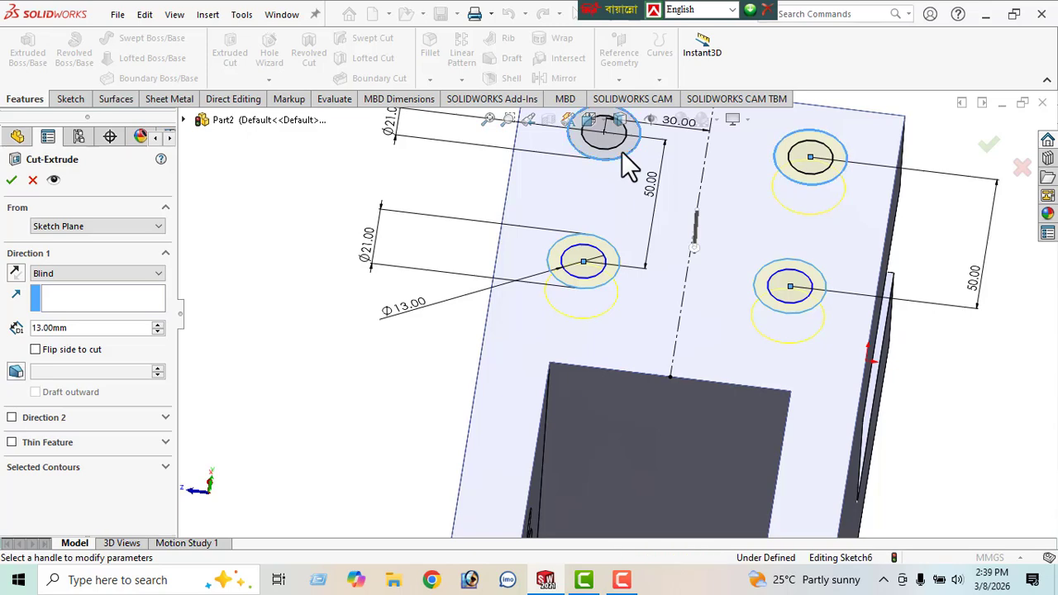
# Set the blind cut depth to 15 mm and complete the four counterbore cuts.
pyautogui.doubleClick(73, 328)
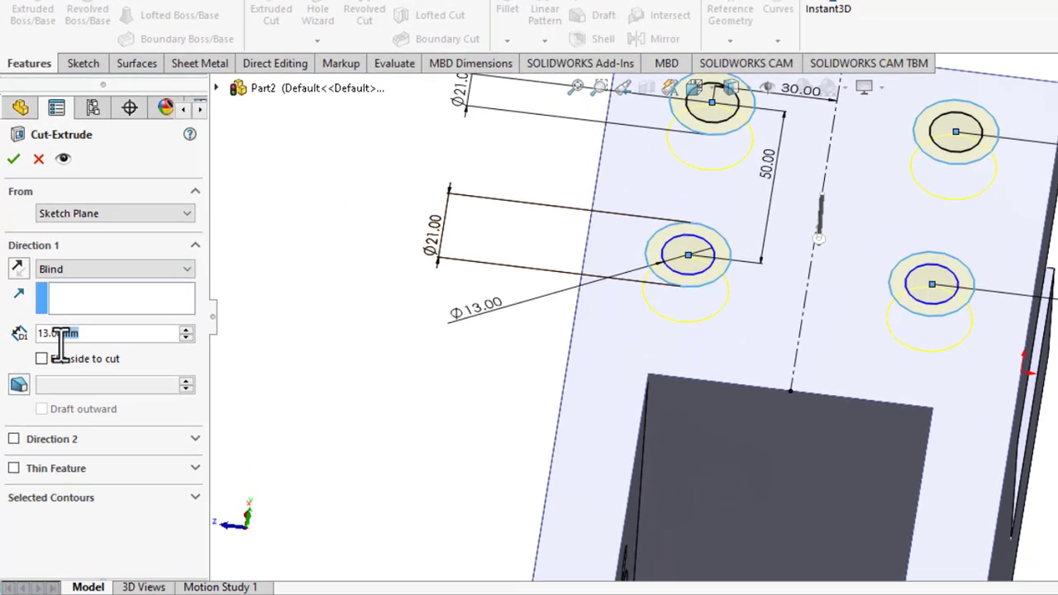
pyautogui.write('15')
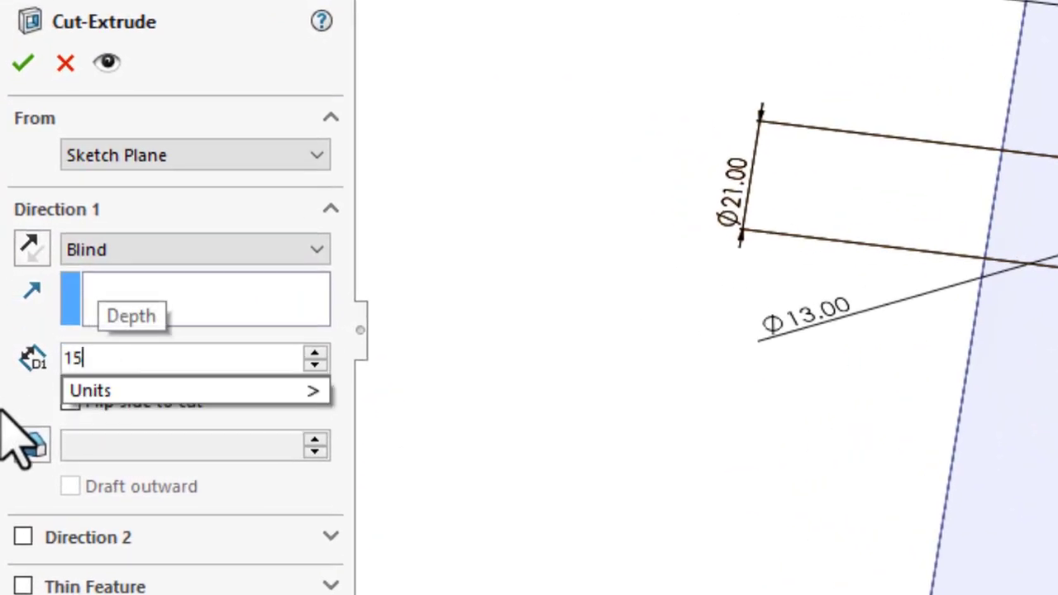
pyautogui.press('Return')
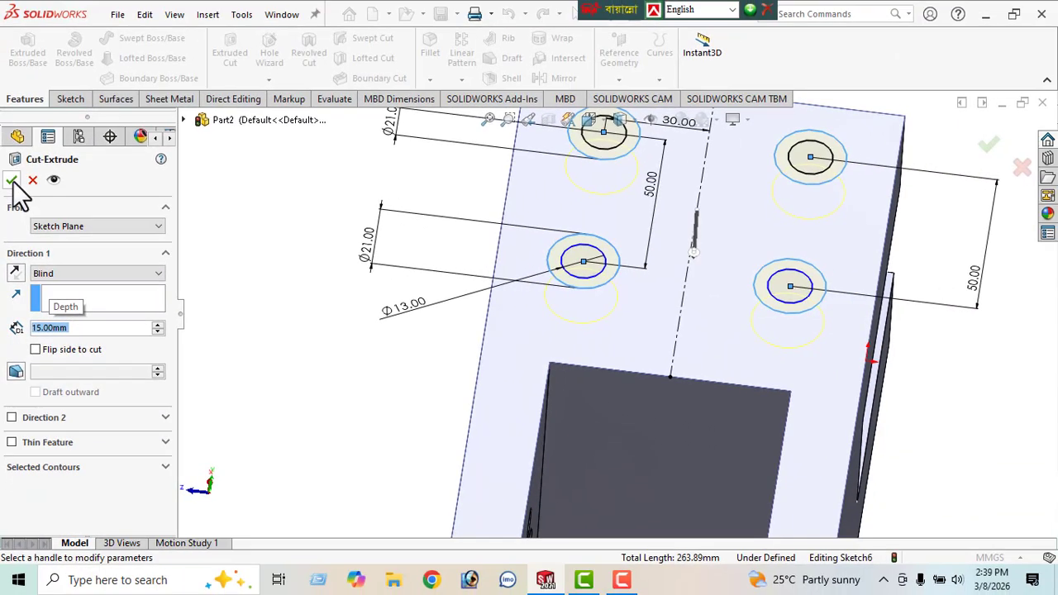
pyautogui.click(11, 181)
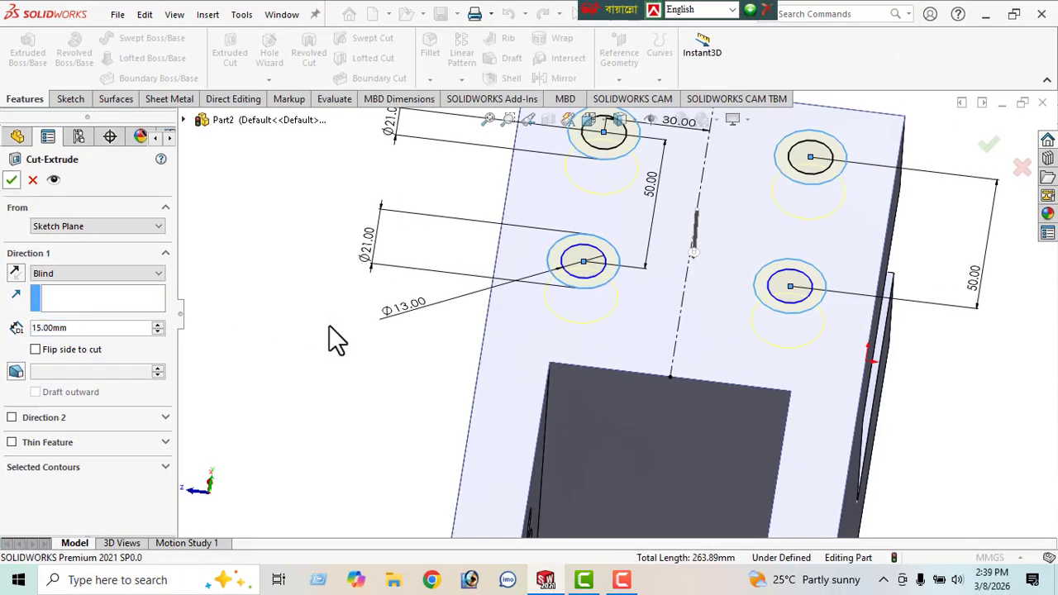
# Sketch a circle about 12 mm in diameter at the center of each of the four counterbores on the side face.
pyautogui.moveTo(382, 343); pyautogui.dragTo(422, 364, button='middle')
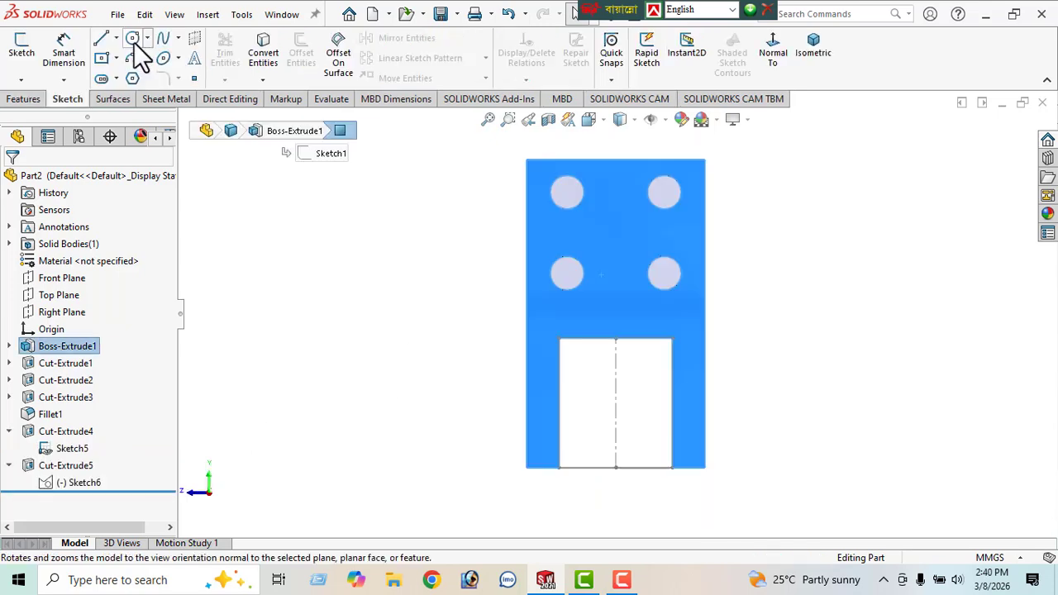
pyautogui.click(134, 43)
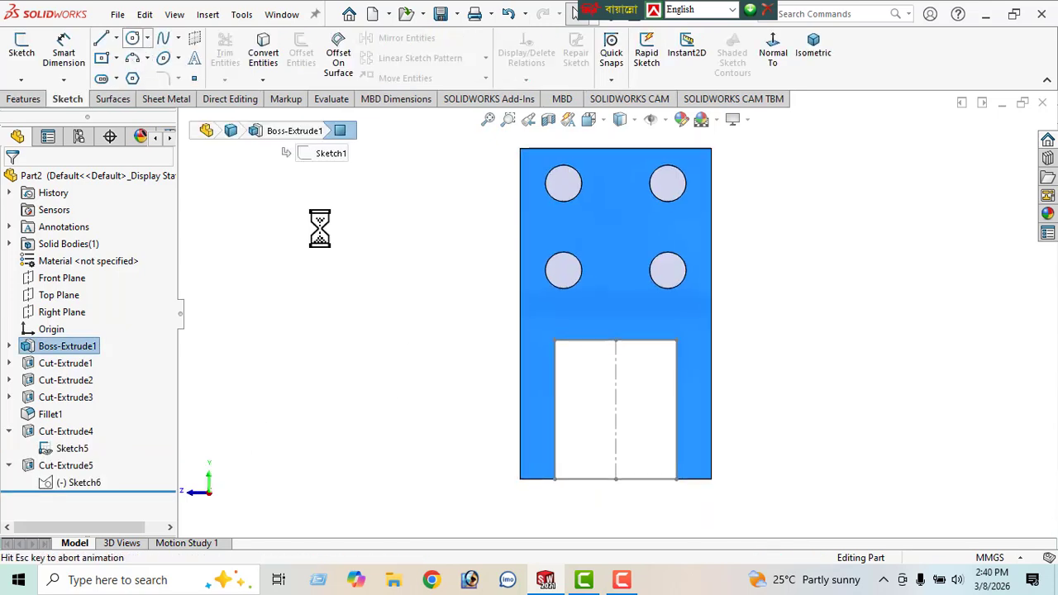
pyautogui.click(557, 265)
pyautogui.click(567, 266)
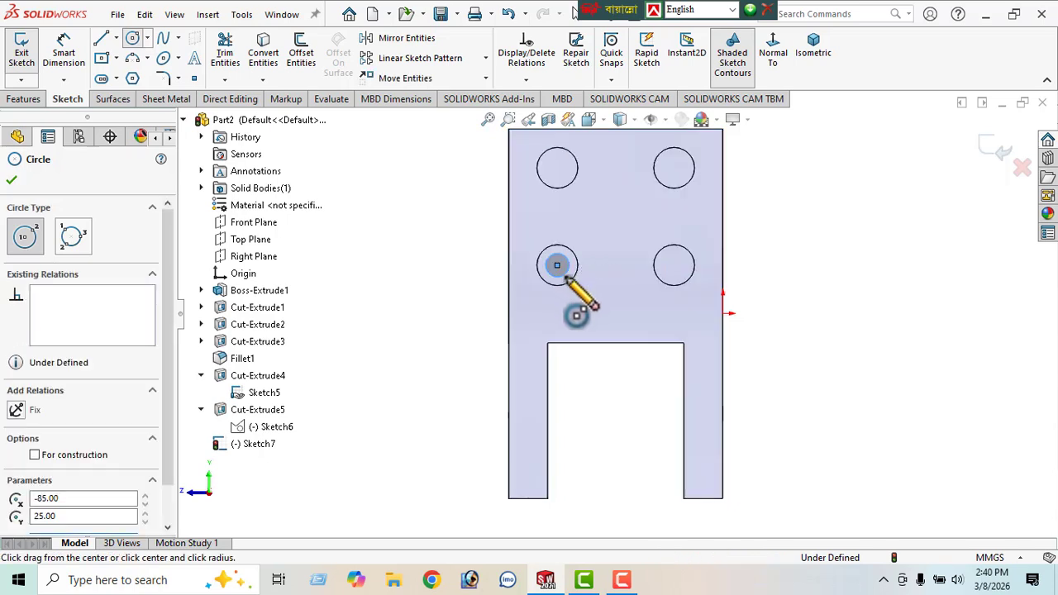
pyautogui.click(673, 265)
pyautogui.click(684, 275)
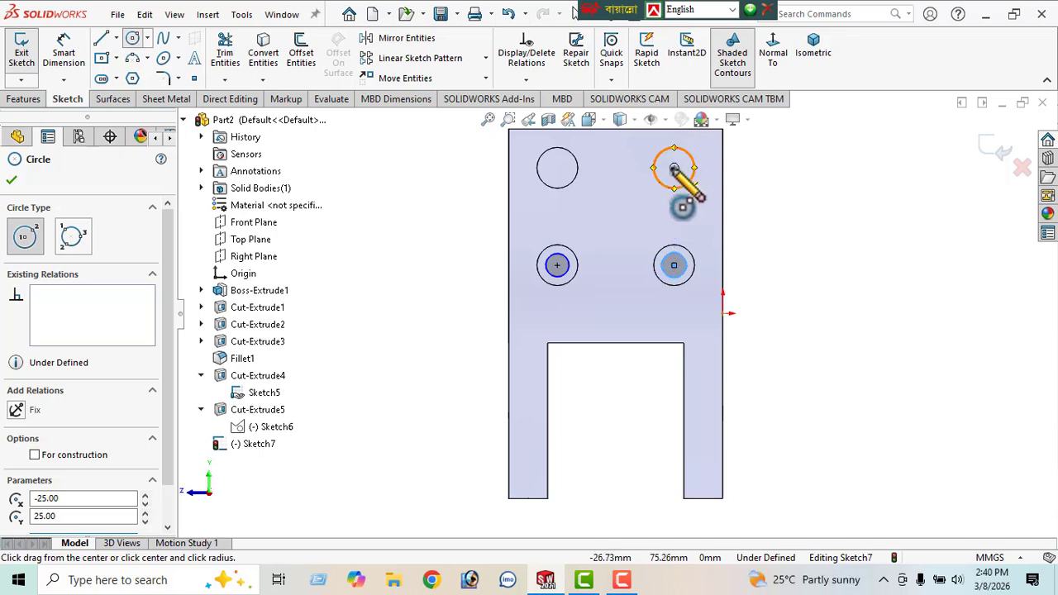
pyautogui.click(674, 168)
pyautogui.click(686, 184)
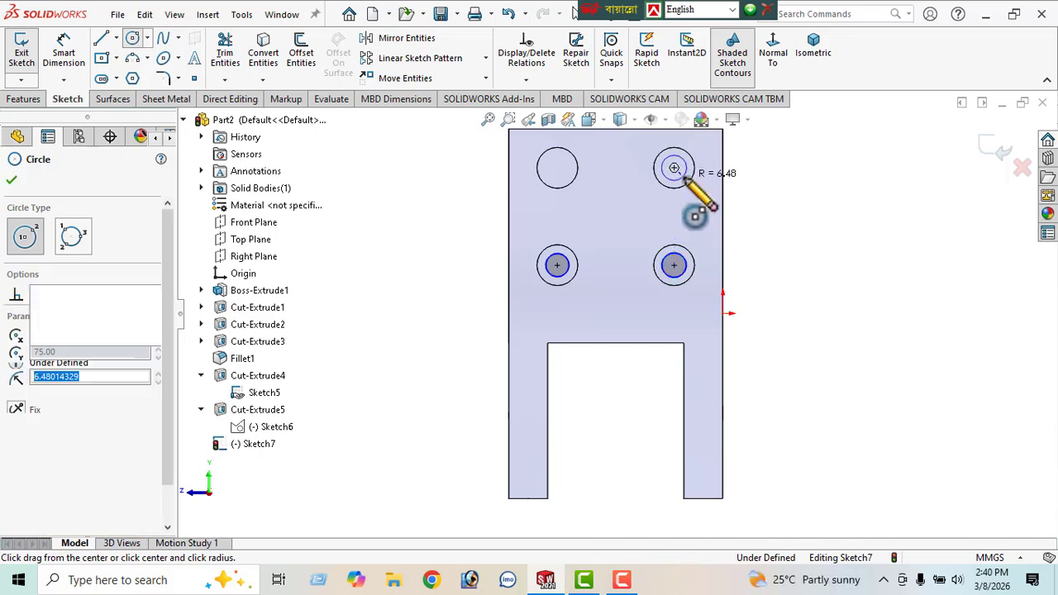
pyautogui.click(558, 167)
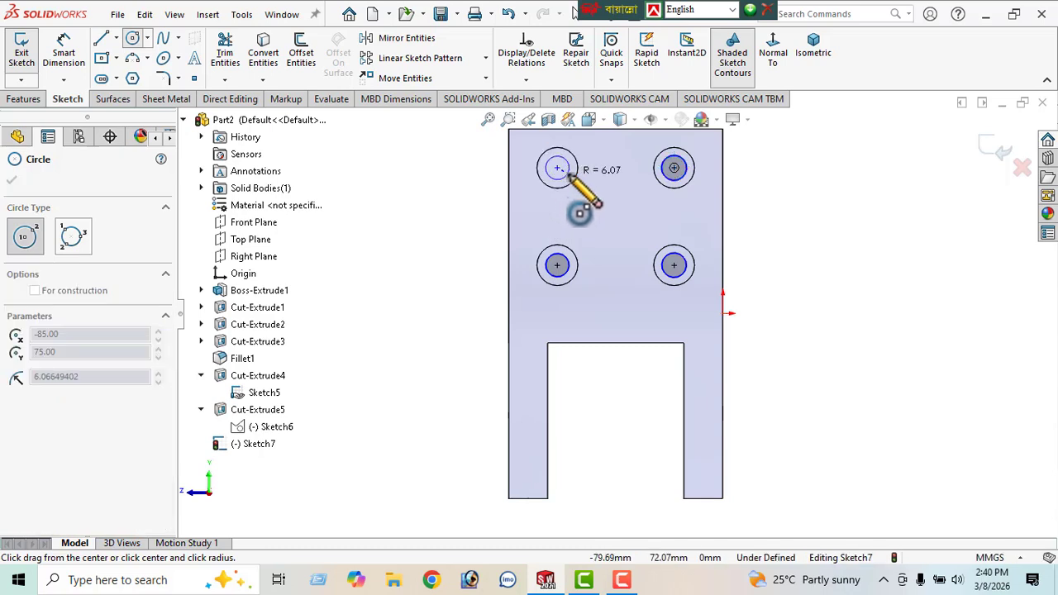
pyautogui.click(571, 184)
pyautogui.click(13, 182)
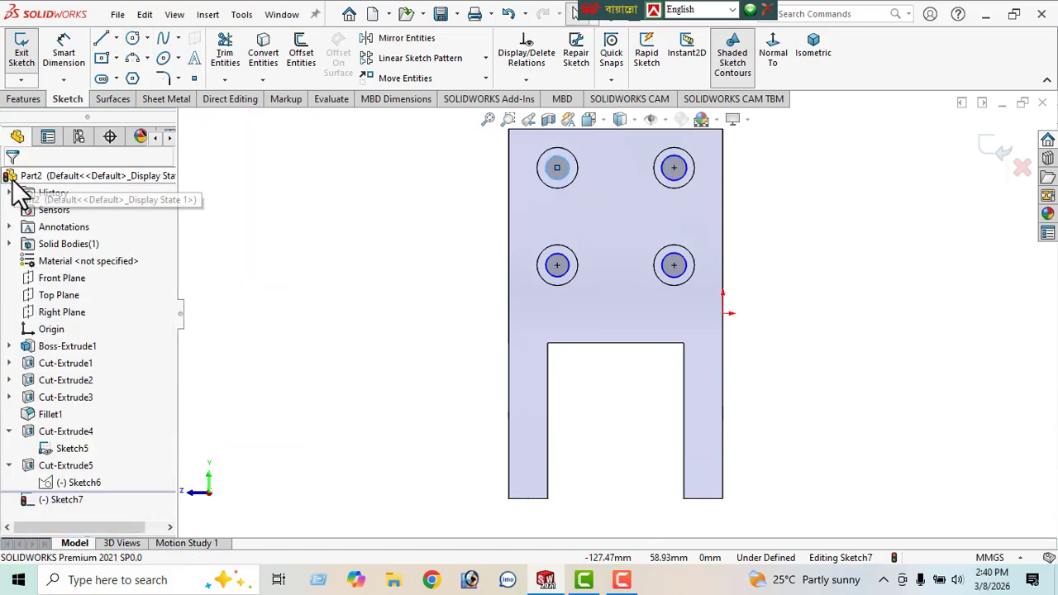
# Select the four small inner circles together and add an equal relation between them.
pyautogui.click(565, 272)
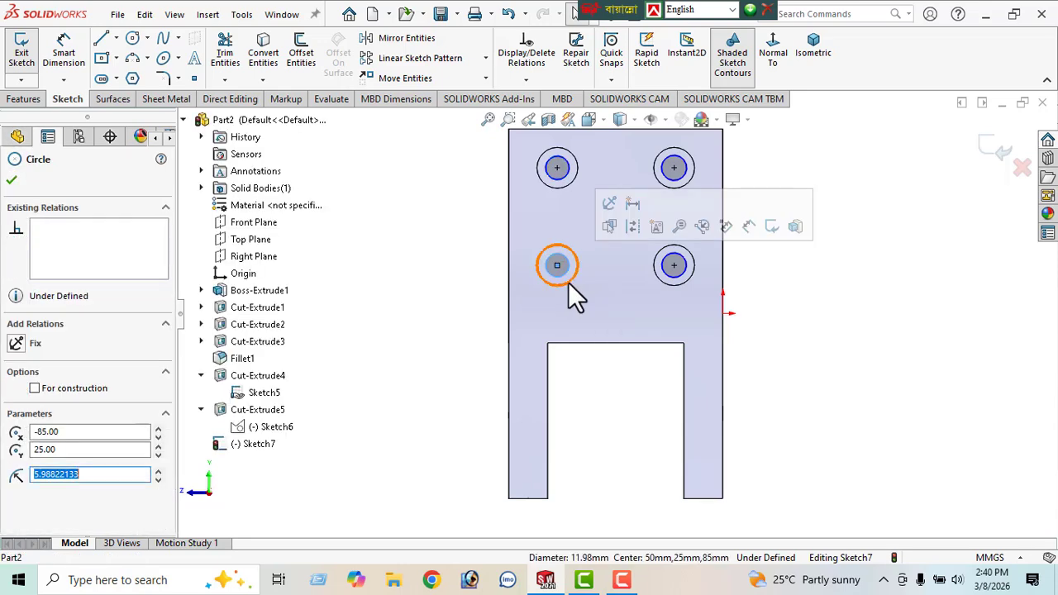
pyautogui.scroll(3, 568, 282)
pyautogui.click(519, 217)
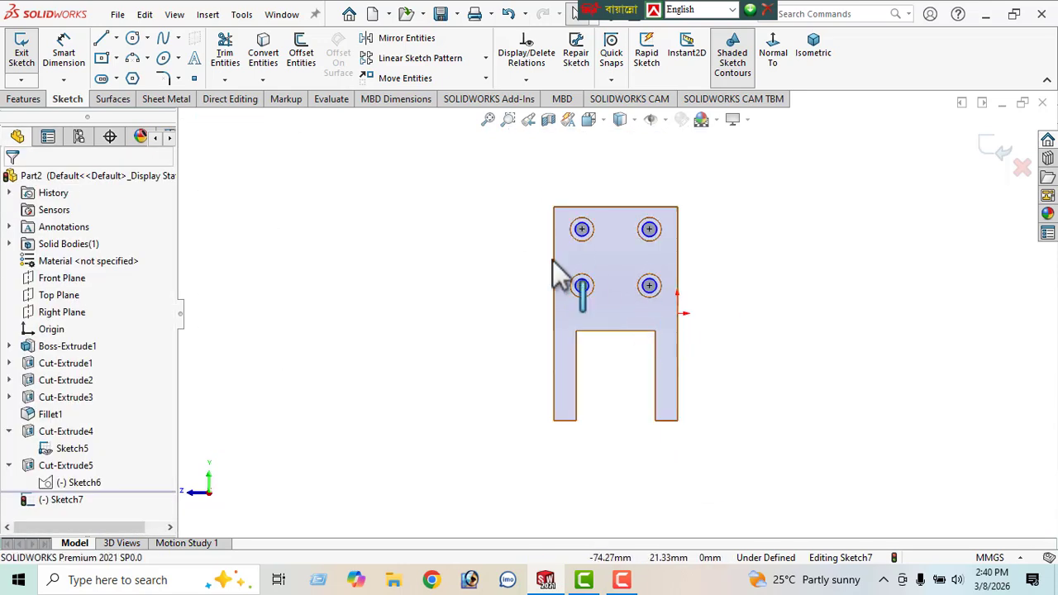
pyautogui.moveTo(496, 184); pyautogui.dragTo(727, 346)
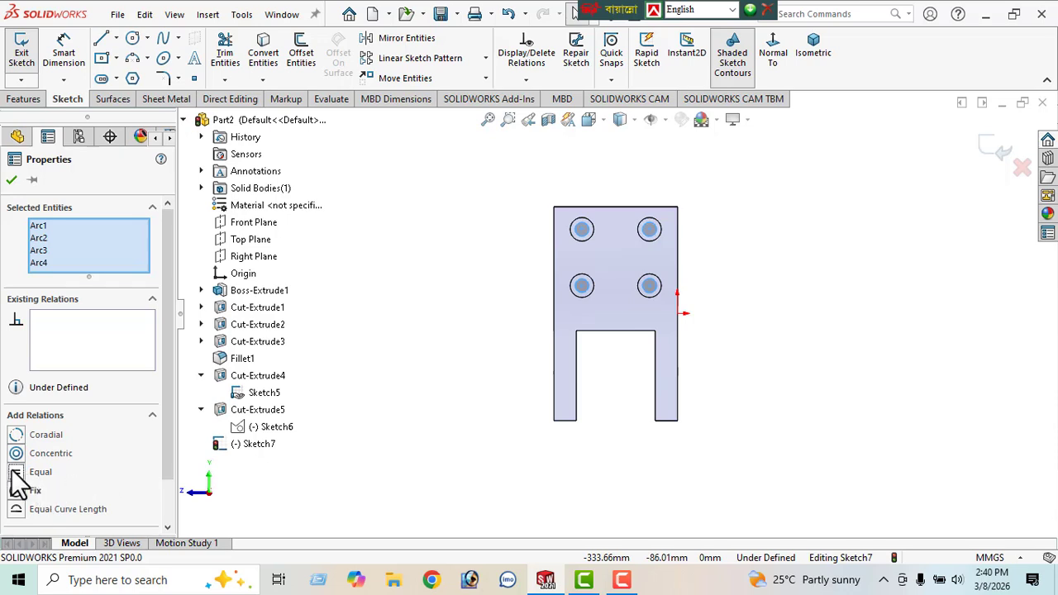
pyautogui.click(13, 180)
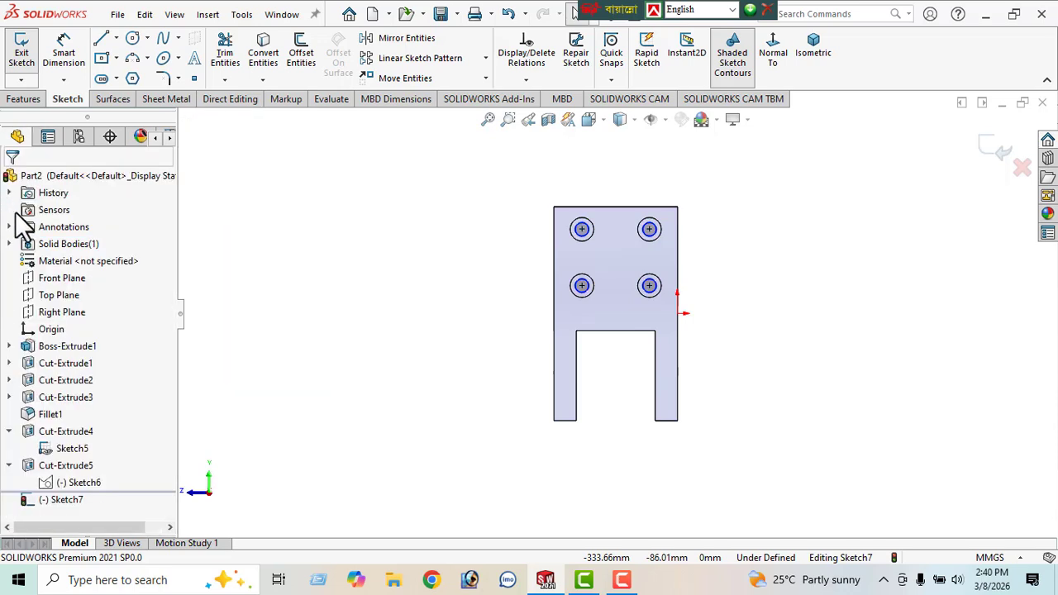
pyautogui.click(581, 288)
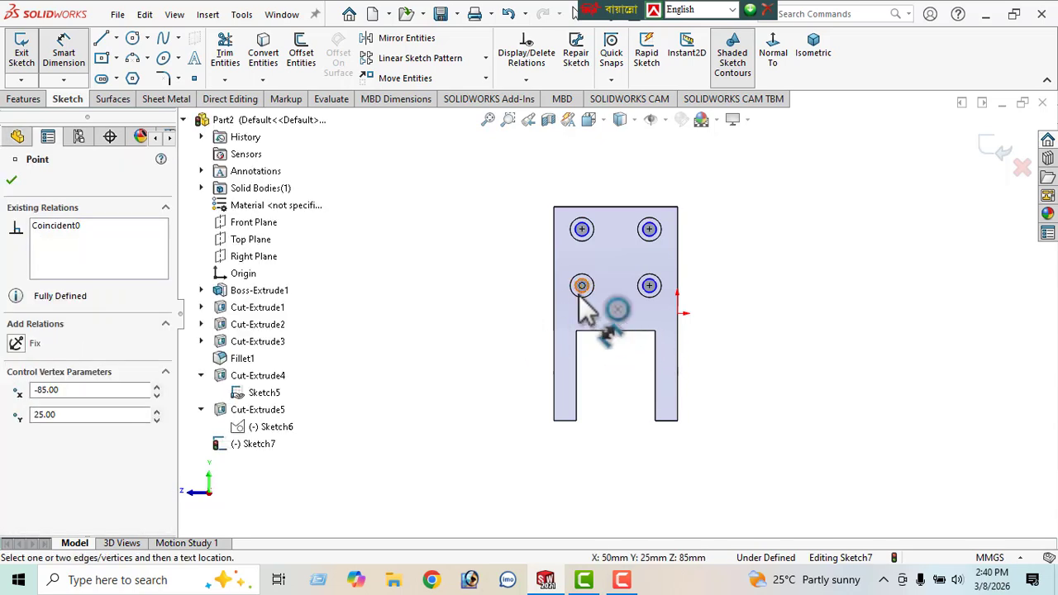
pyautogui.click(578, 291)
pyautogui.scroll(-3, 606, 310)
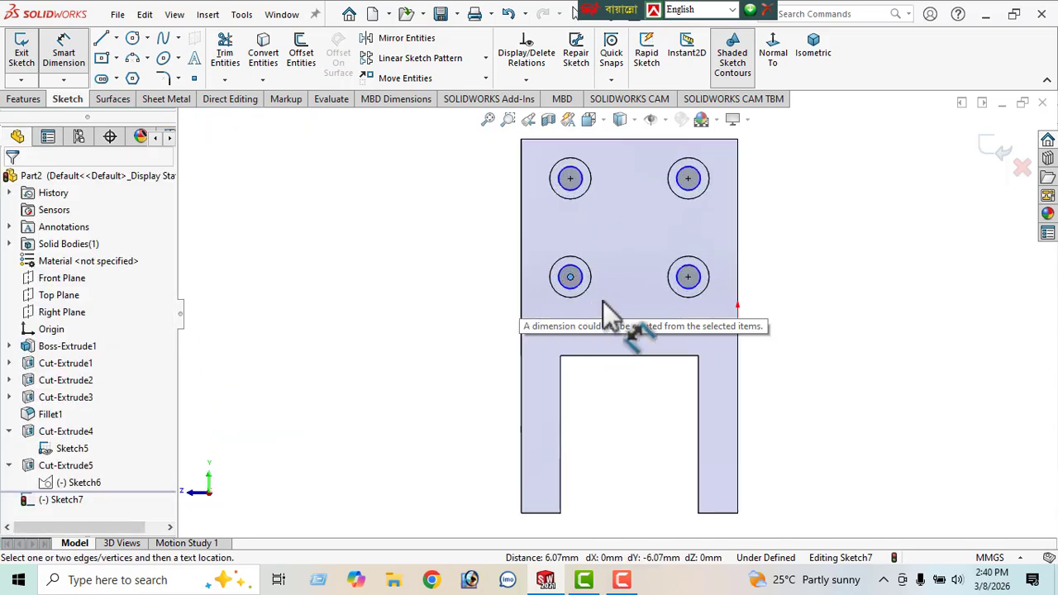
pyautogui.scroll(-3, 603, 306)
pyautogui.click(546, 286)
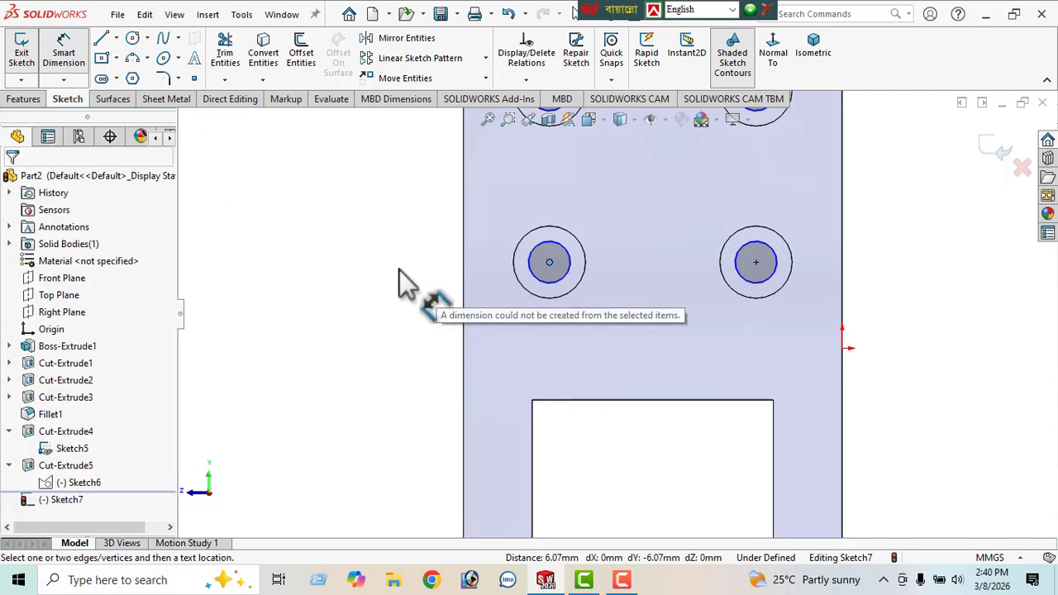
# Dimension the inner circle of the lower counterbore farthest from the origin to a 13 mm diameter.
pyautogui.click(61, 49)
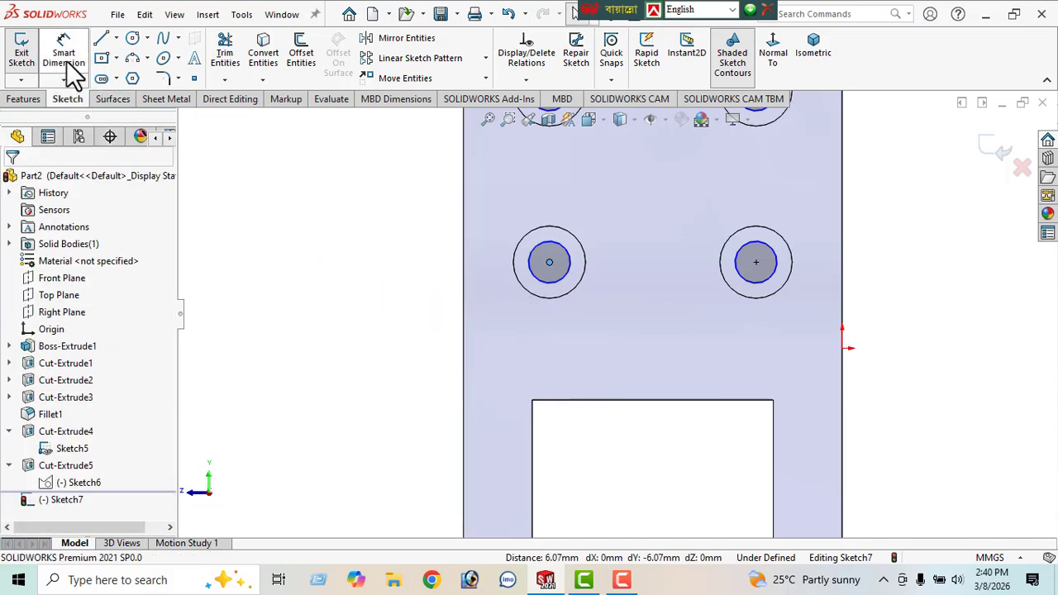
pyautogui.click(69, 63)
pyautogui.click(544, 287)
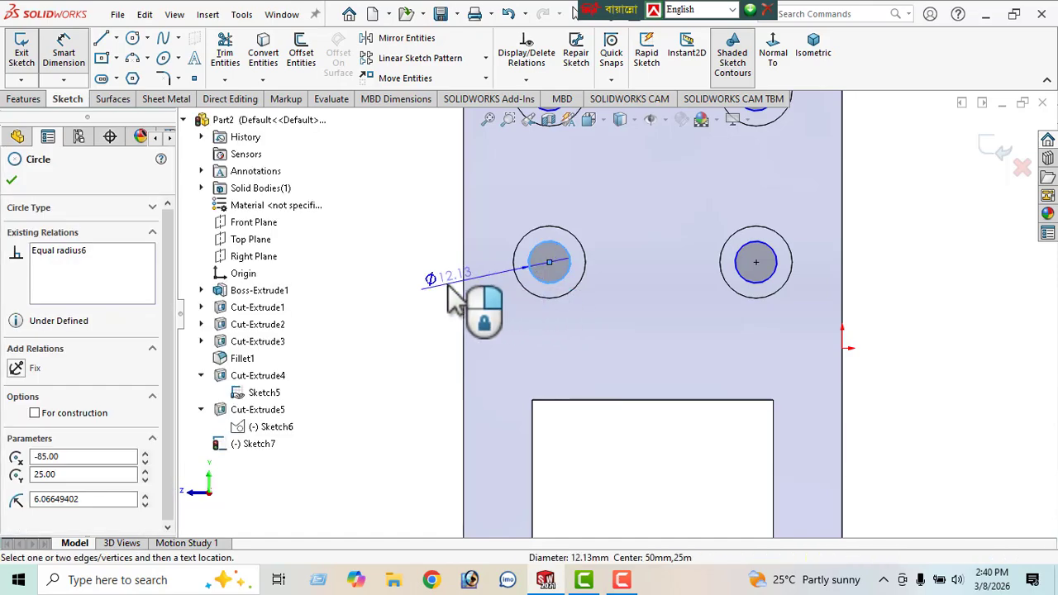
pyautogui.click(447, 308)
pyautogui.write('1')
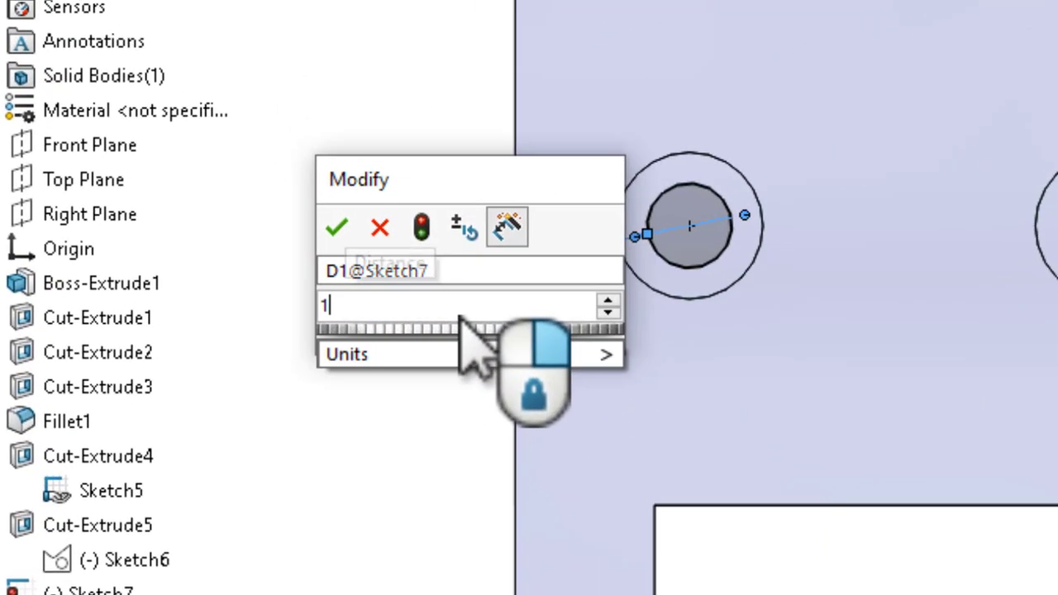
pyautogui.write('3')
pyautogui.press('Return')
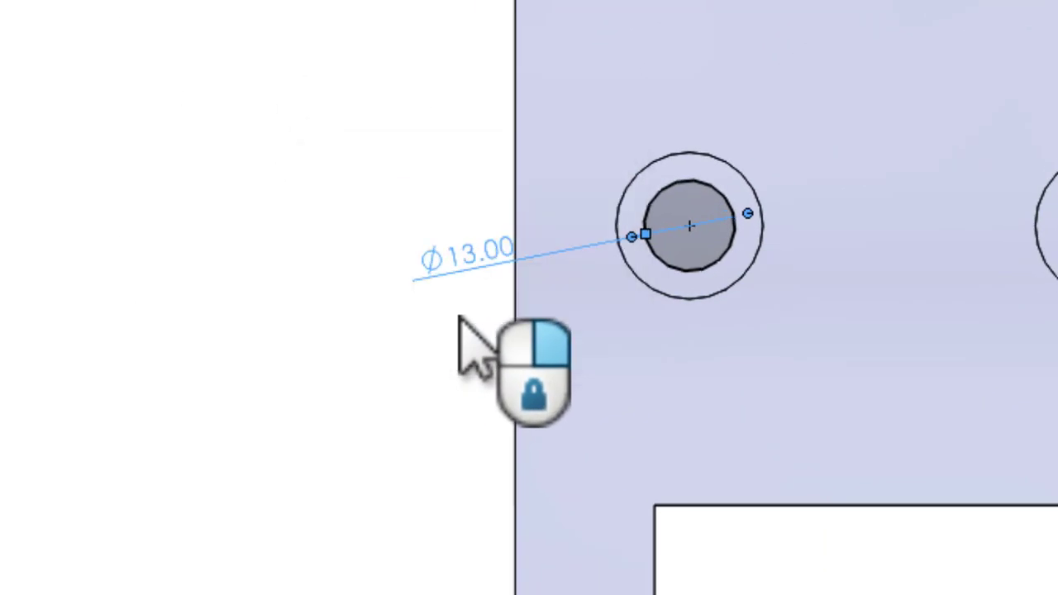
pyautogui.press('Escape')
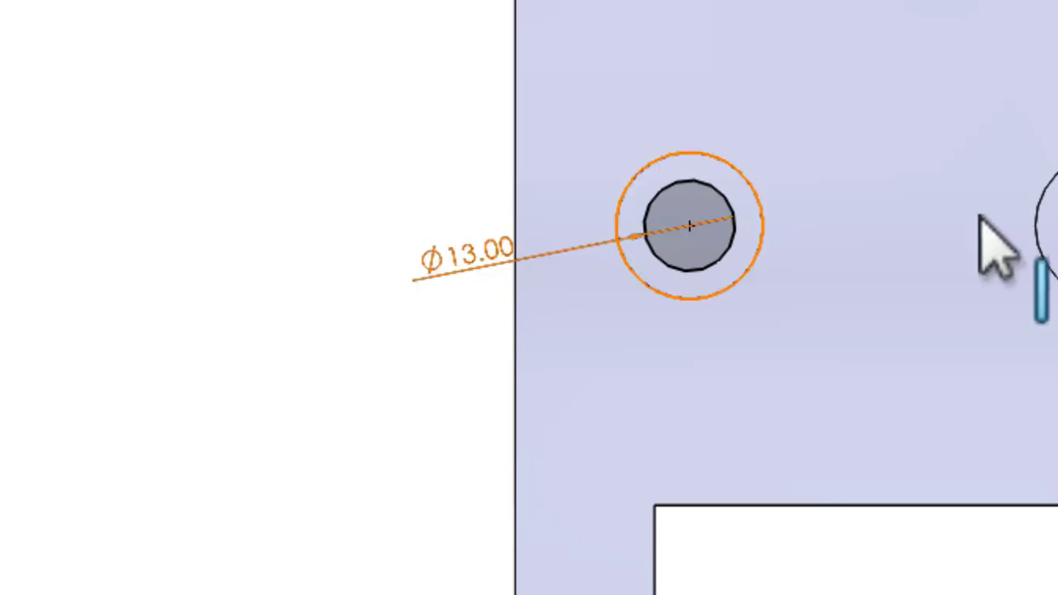
# Extrude-cut the four 13 mm inner circles with the Through All end condition to make the counterbore through holes.
pyautogui.hotkey('ctrl', '7')
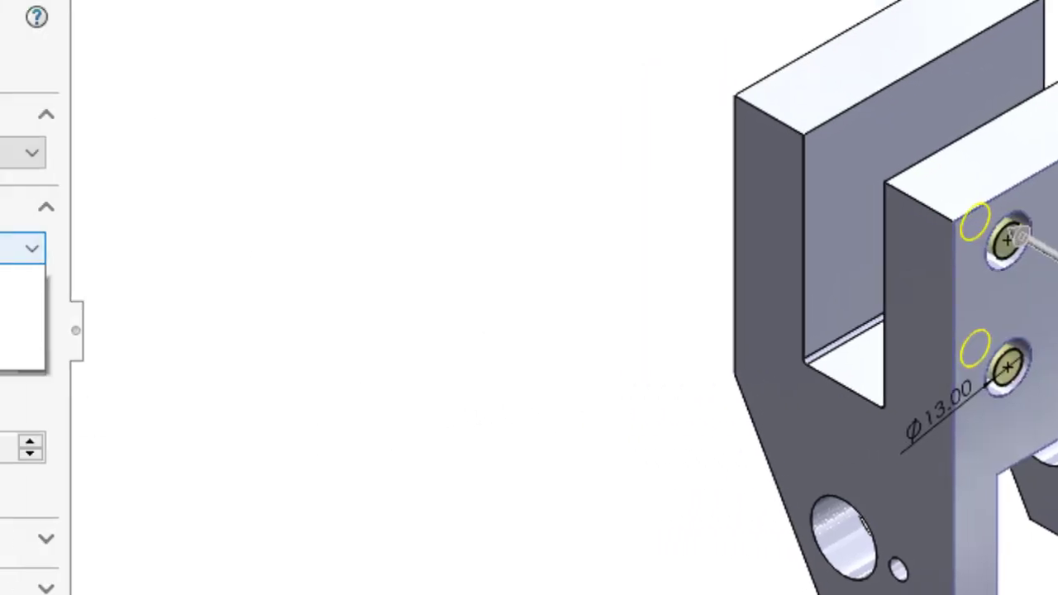
pyautogui.click(190, 248)
pyautogui.click(118, 298)
pyautogui.moveTo(609, 460)
pyautogui.mouseDown(button='middle')
pyautogui.moveTo(899, 434)
pyautogui.moveTo(836, 490)
pyautogui.moveTo(612, 473)
pyautogui.mouseUp(button='middle')
pyautogui.click(21, 87)
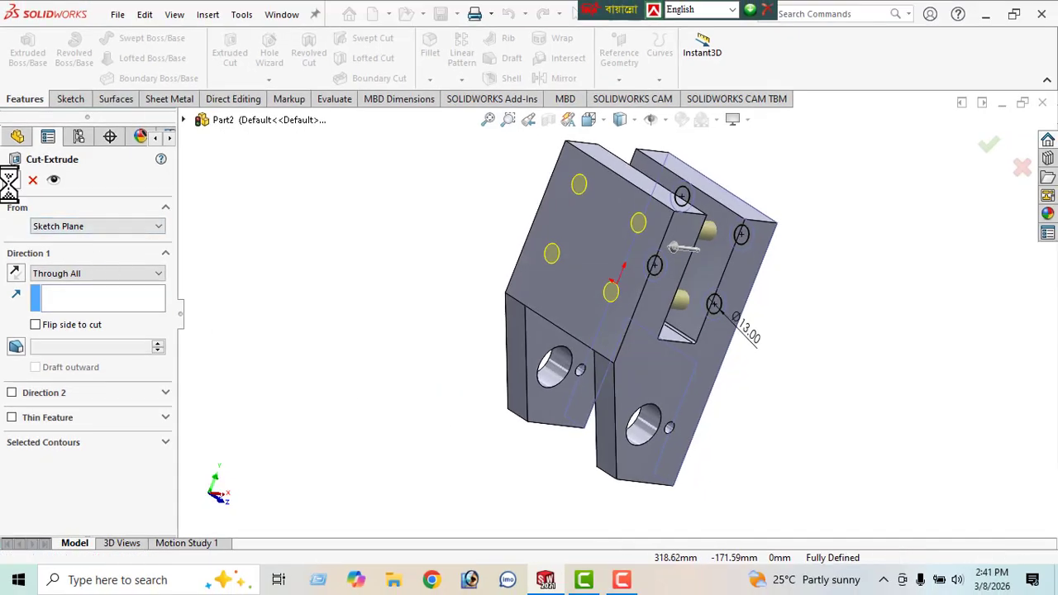
pyautogui.moveTo(420, 347); pyautogui.dragTo(550, 368, button='middle')
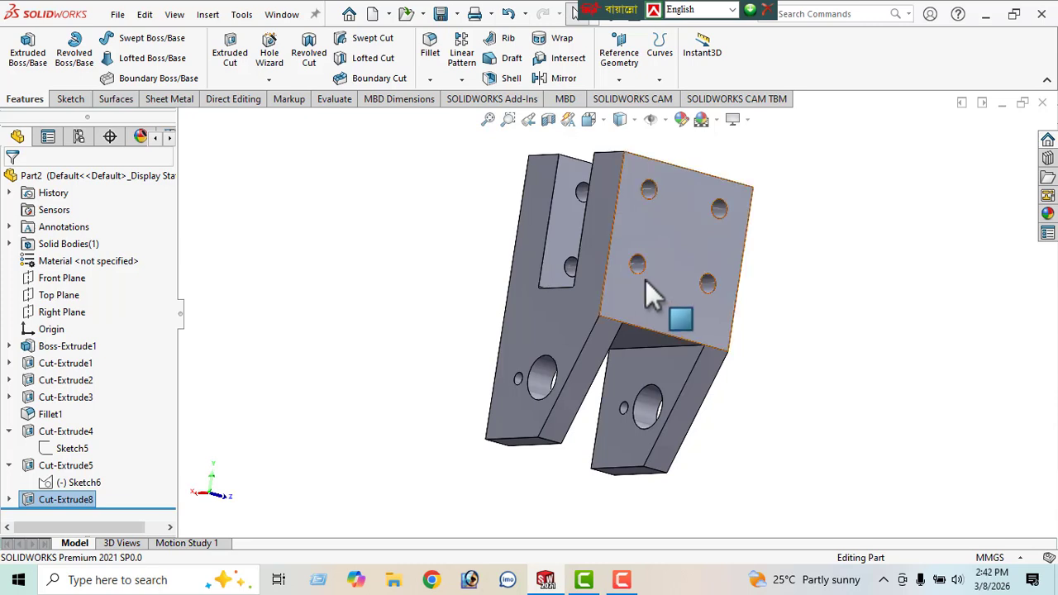
# Edit the counterbore hole sketch (Sketch6) and set the inner hole diameter to 10.5 mm.
pyautogui.moveTo(645, 284); pyautogui.dragTo(794, 274, button='middle')
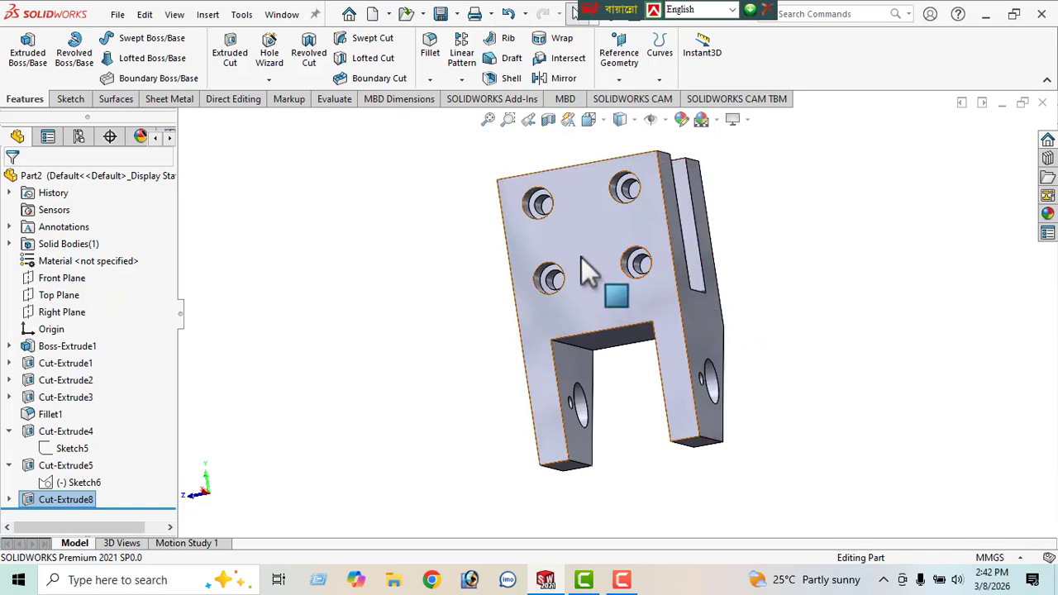
pyautogui.click(85, 486)
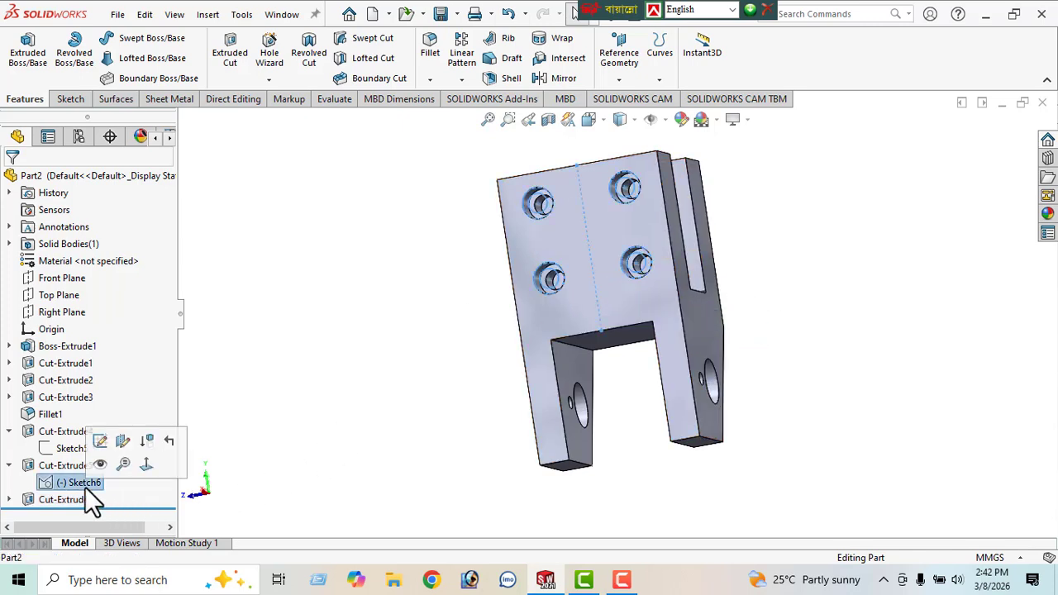
pyautogui.click(100, 441)
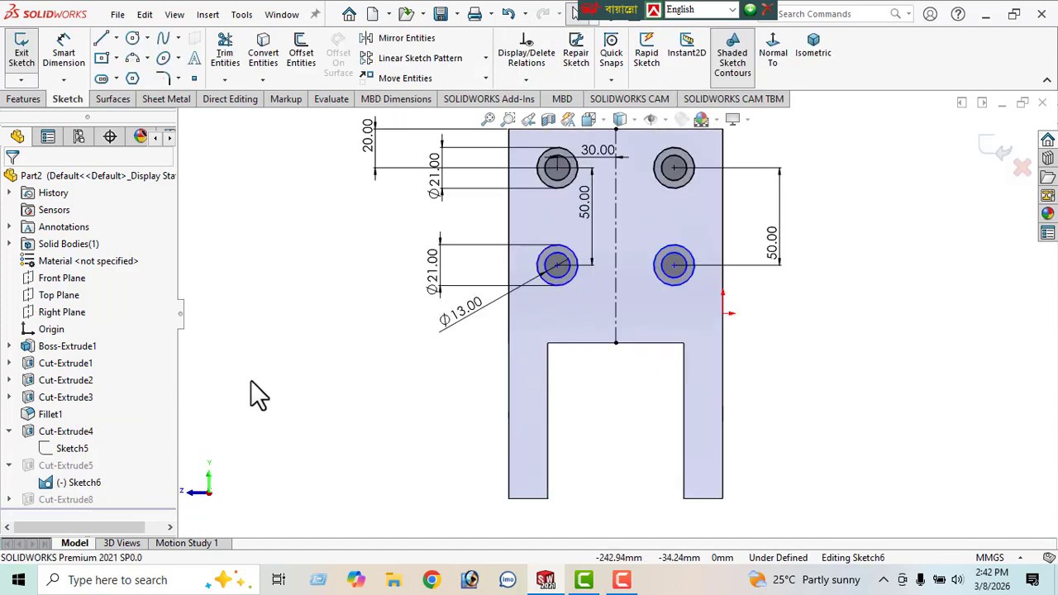
pyautogui.doubleClick(461, 315)
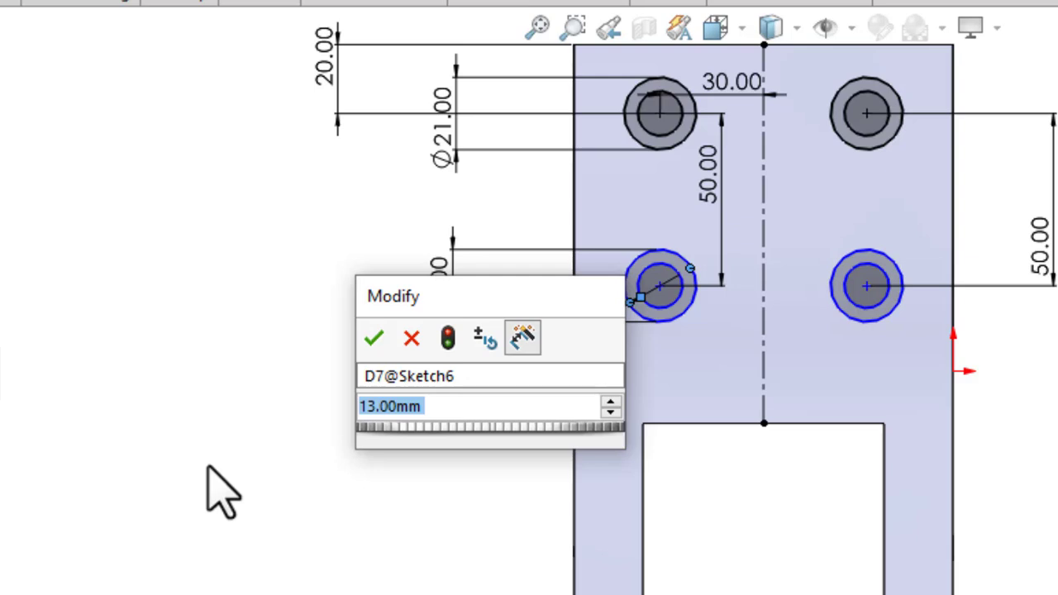
pyautogui.write('10.5')
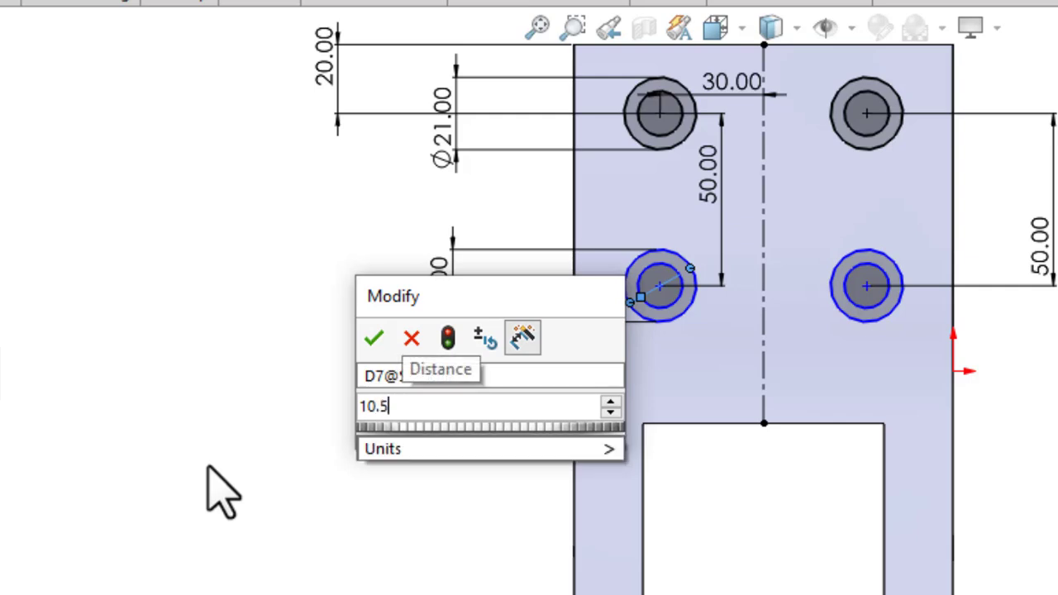
pyautogui.press('Escape')
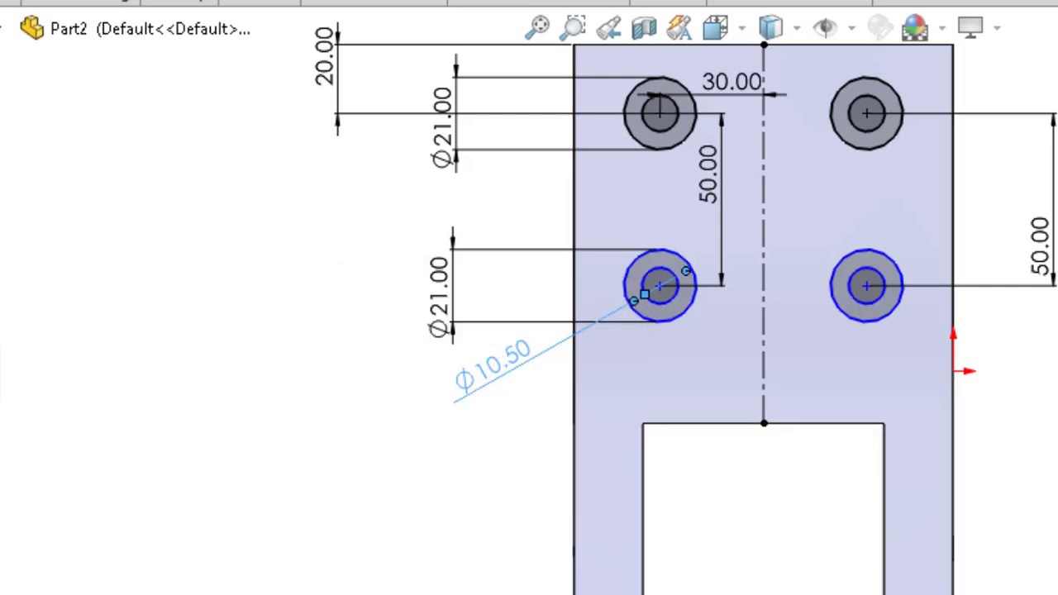
pyautogui.press('Escape')
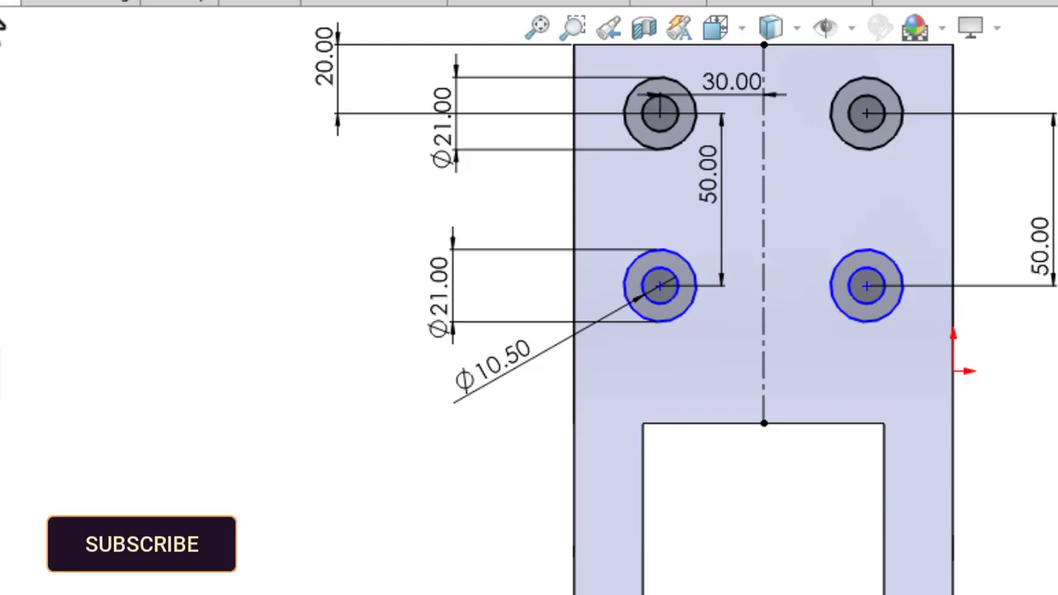
# Rebuild the part and measure the edge of one through hole on the face opposite the counterbores.
pyautogui.moveTo(622, 203); pyautogui.dragTo(724, 407, button='middle')
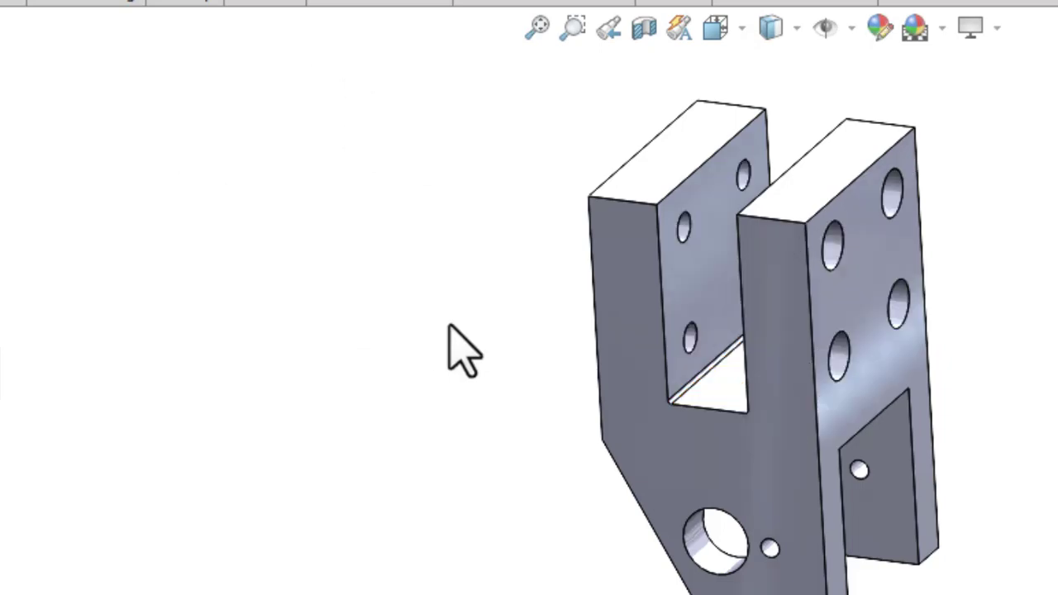
pyautogui.moveTo(450, 330); pyautogui.dragTo(653, 269, button='middle')
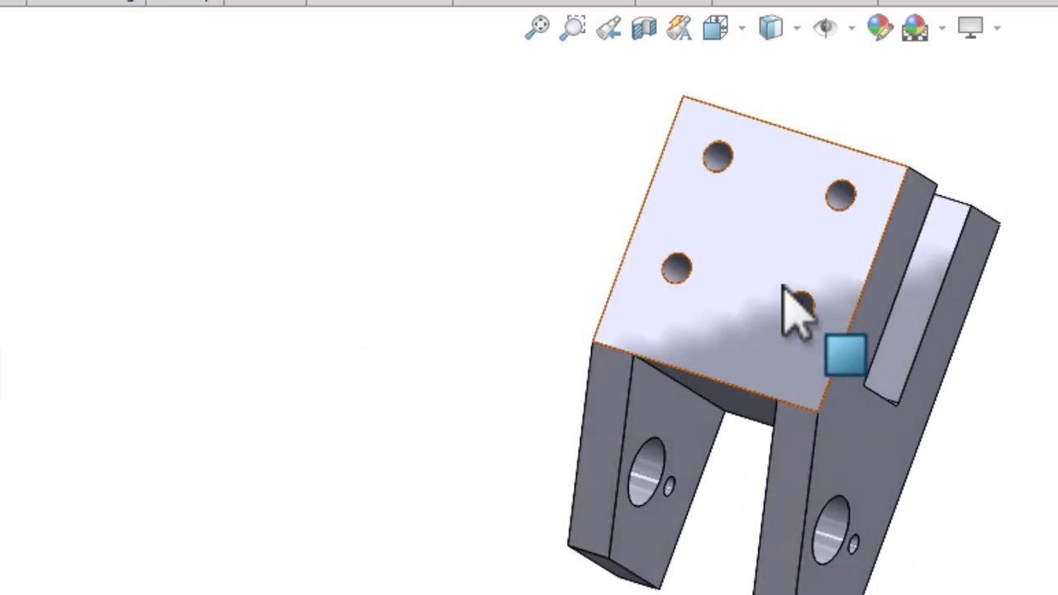
pyautogui.scroll(-5, 786, 297)
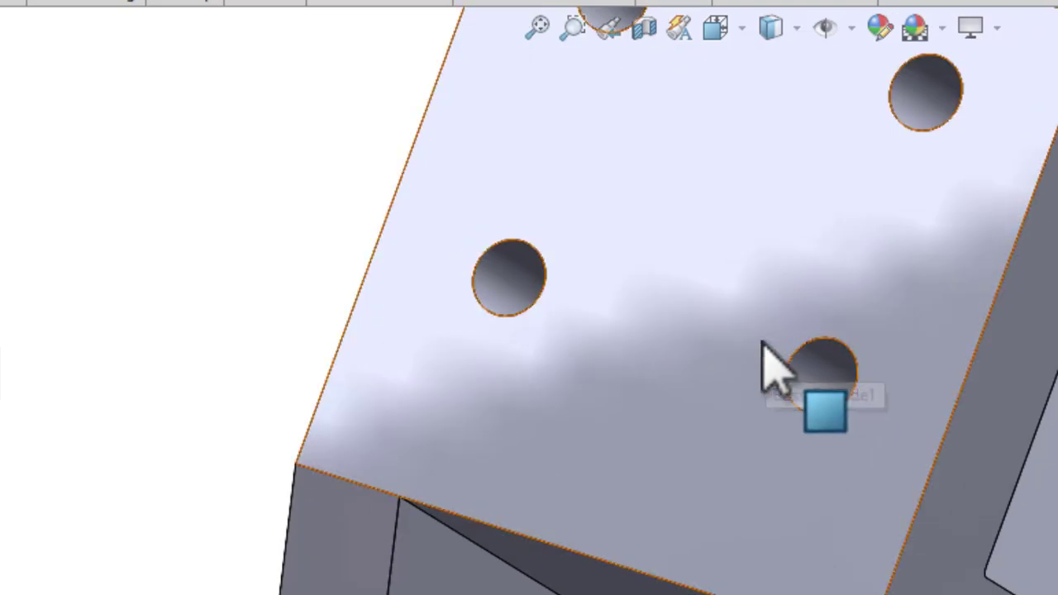
pyautogui.scroll(2, 762, 341)
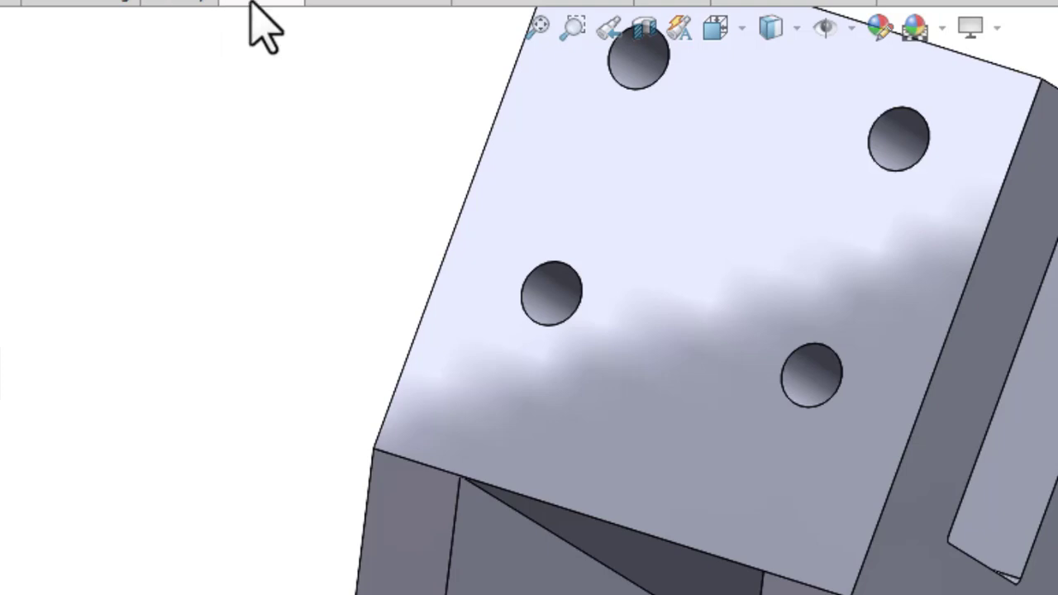
pyautogui.click(51, 2)
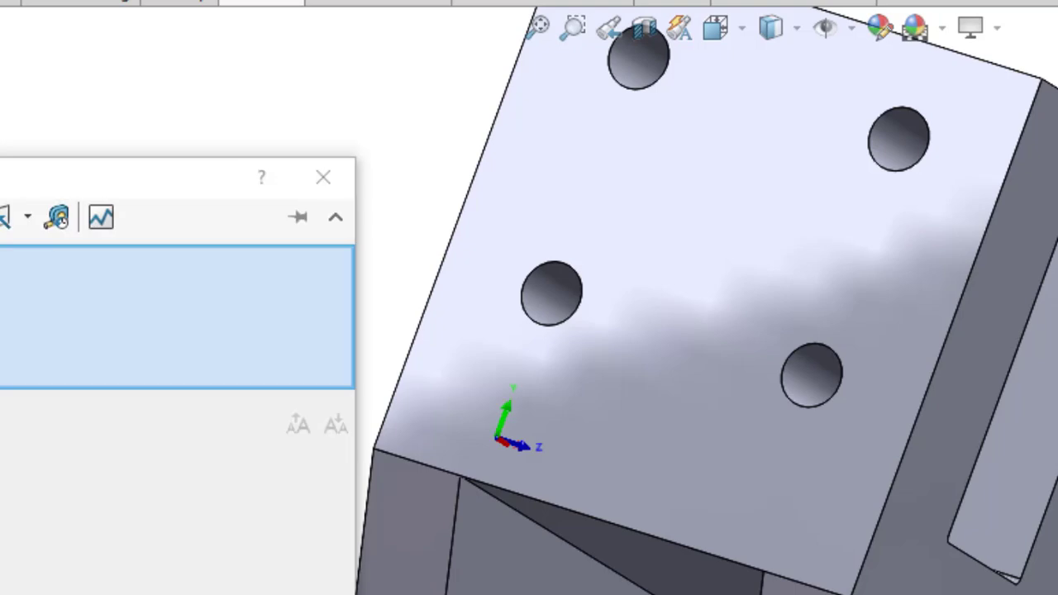
pyautogui.click(529, 271)
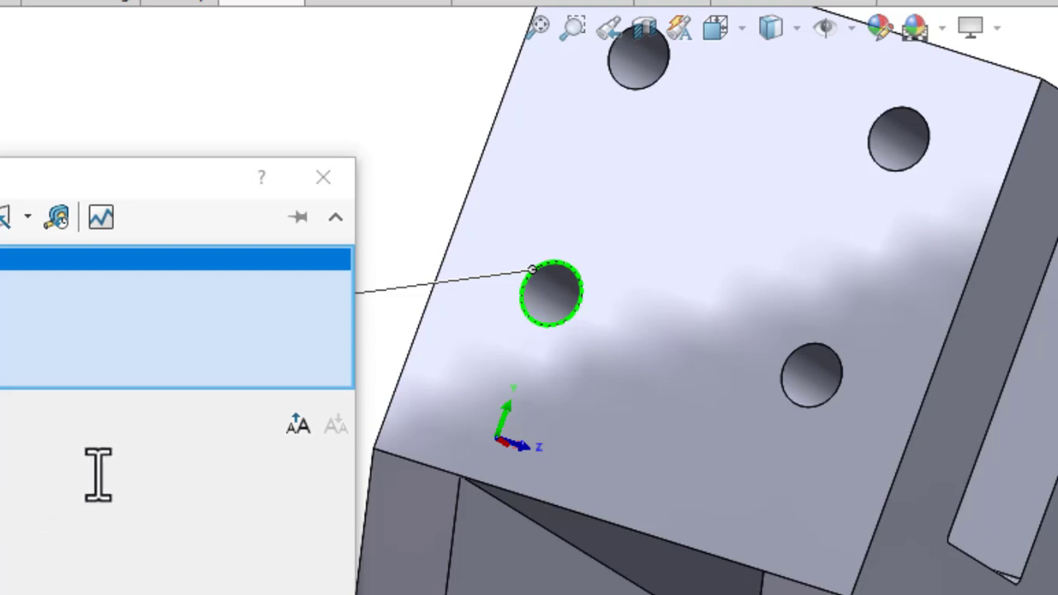
pyautogui.click(323, 179)
# Start a Thread feature and set its location to the circular edge of the small hole beside the large bore.
pyautogui.scroll(-3, 454, 342)
pyautogui.moveTo(454, 342); pyautogui.dragTo(465, 213, button='middle')
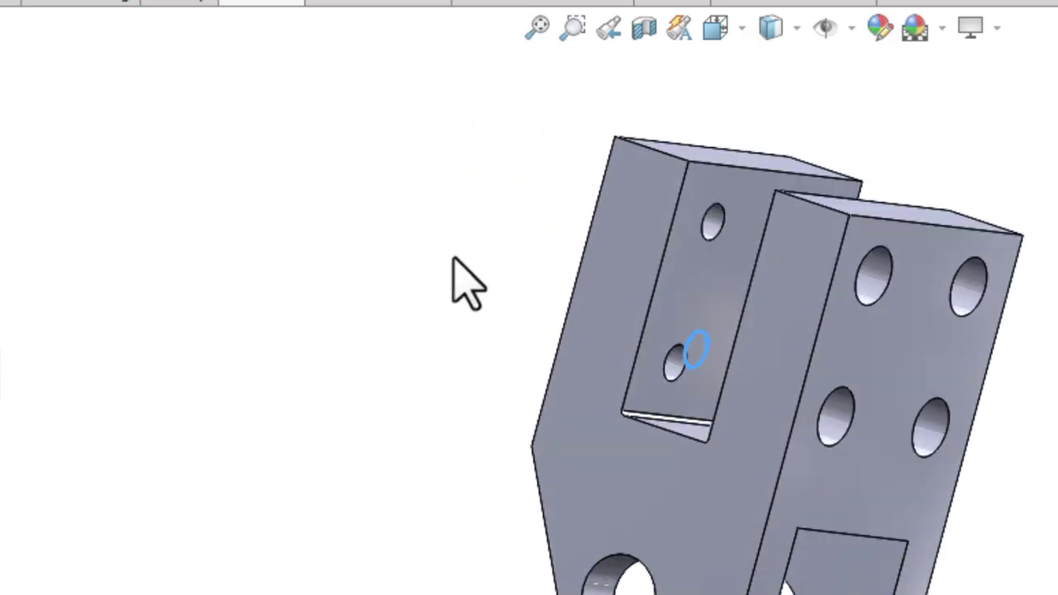
pyautogui.moveTo(718, 409); pyautogui.dragTo(612, 543, button='middle')
pyautogui.moveTo(626, 465); pyautogui.dragTo(658, 382, button='middle')
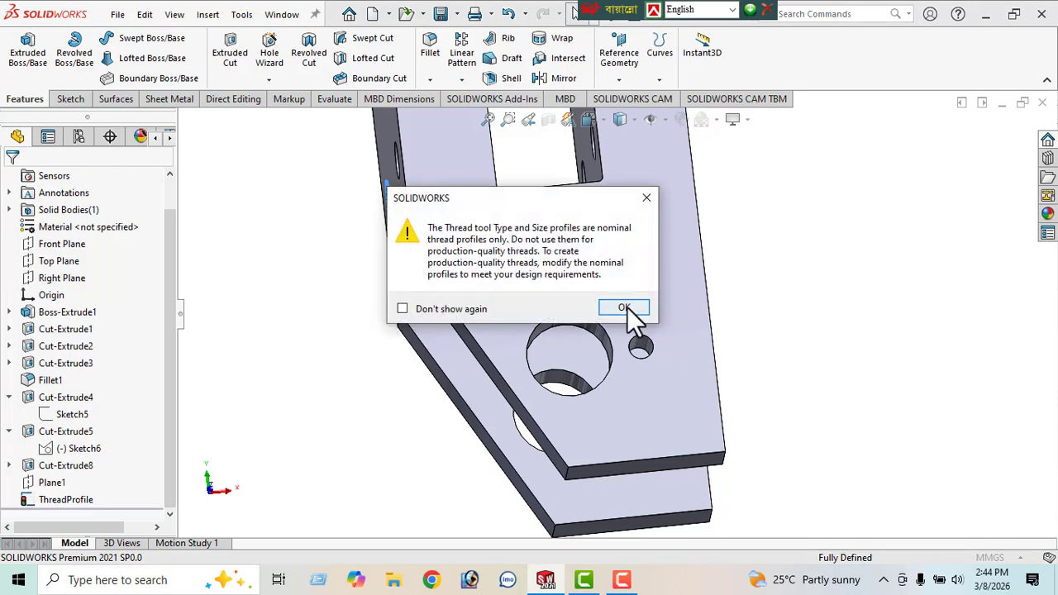
pyautogui.click(624, 307)
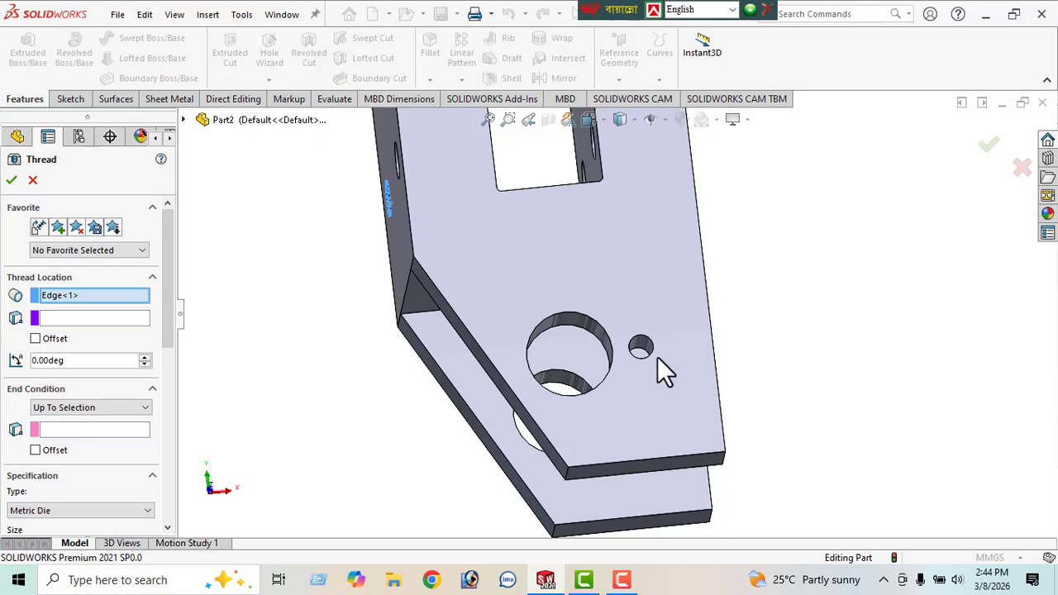
pyautogui.click(644, 337)
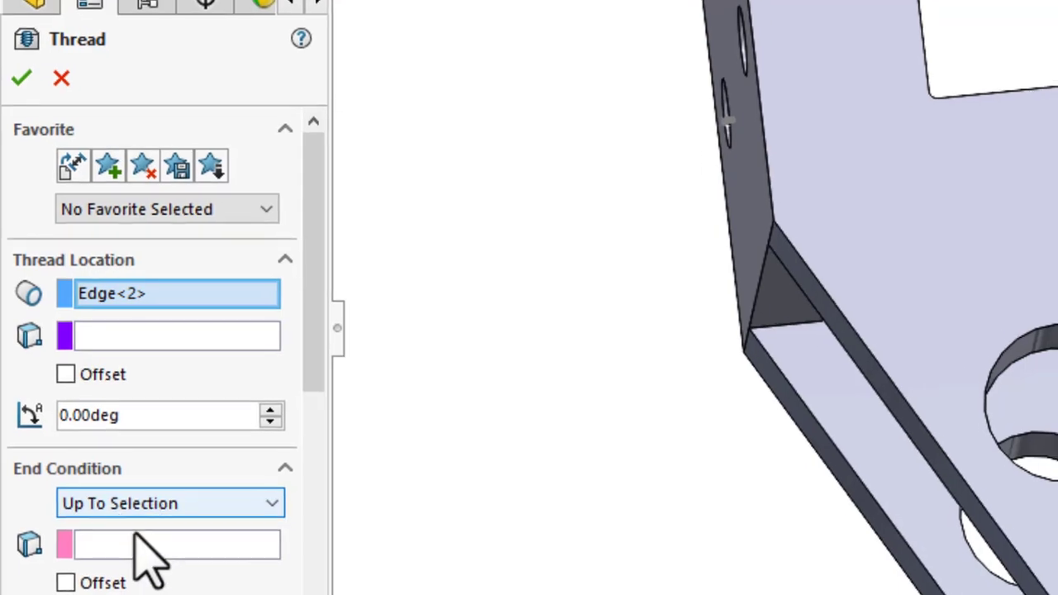
# Set the thread's Up To Selection end reference to the matching small hole edge on the opposite outer face.
pyautogui.click(136, 535)
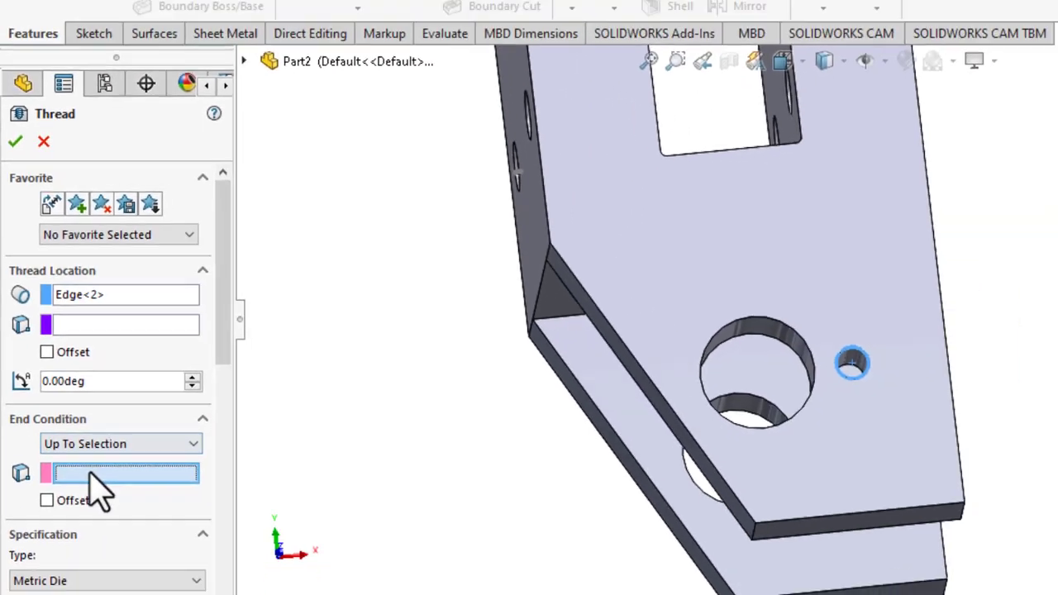
pyautogui.moveTo(354, 449); pyautogui.dragTo(538, 267, button='middle')
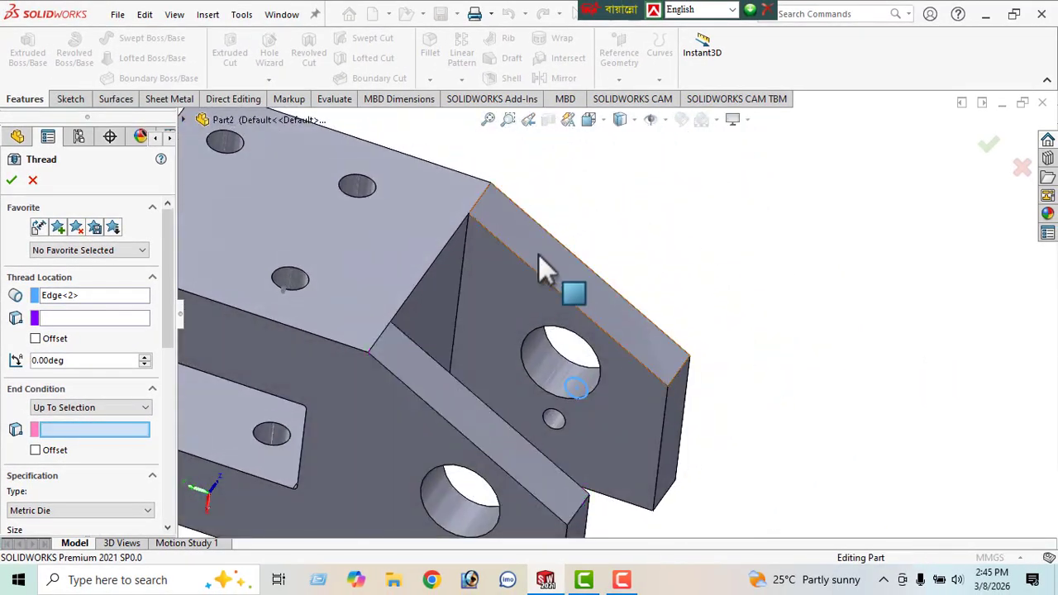
pyautogui.scroll(5, 539, 266)
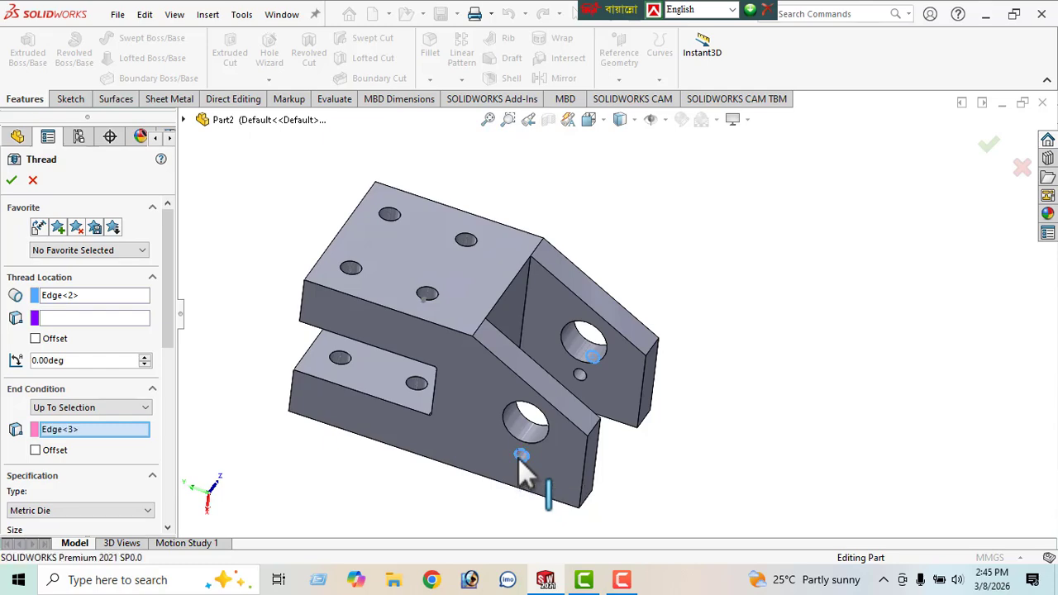
pyautogui.click(519, 458)
pyautogui.moveTo(478, 436)
pyautogui.mouseDown(button='middle')
pyautogui.moveTo(427, 486)
pyautogui.moveTo(333, 466)
pyautogui.moveTo(337, 446)
pyautogui.moveTo(340, 467)
pyautogui.moveTo(318, 469)
pyautogui.mouseUp(button='middle')
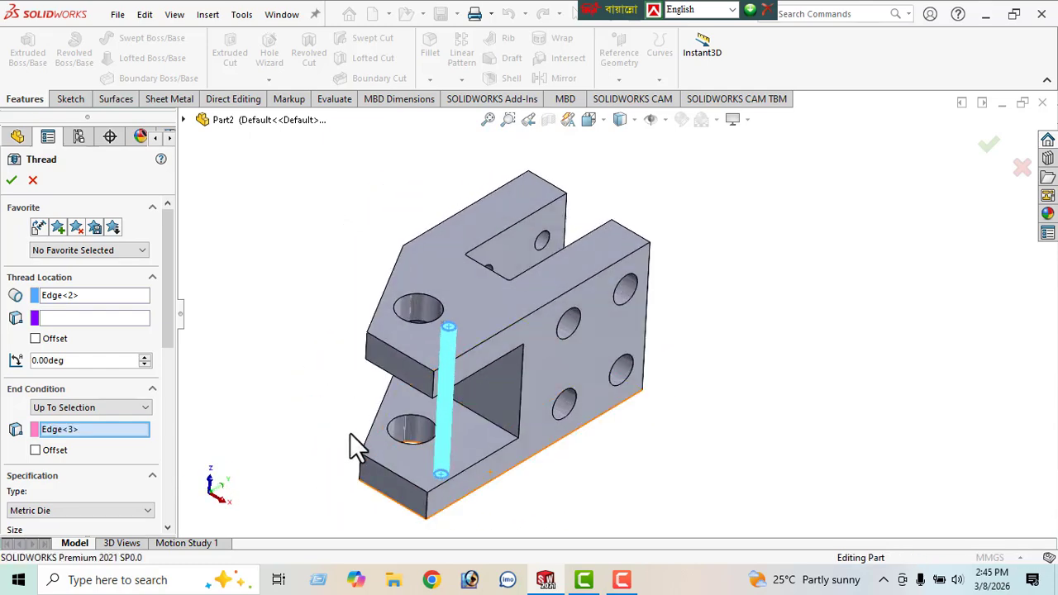
# Enable the start offset in the thread location and set the offset distance to 5 mm.
pyautogui.click(35, 340)
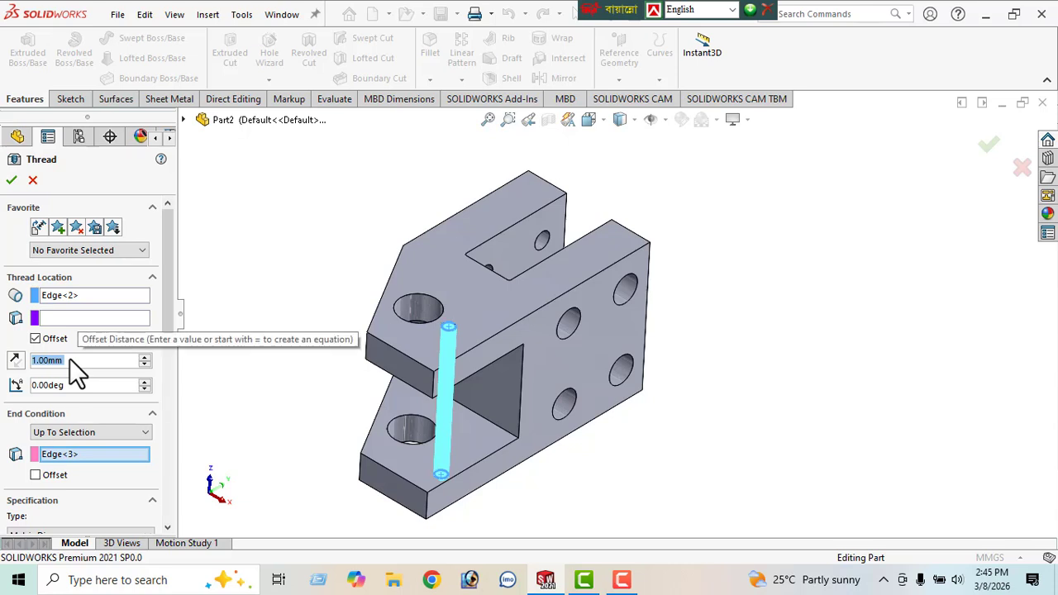
pyautogui.write('5')
pyautogui.press('Return')
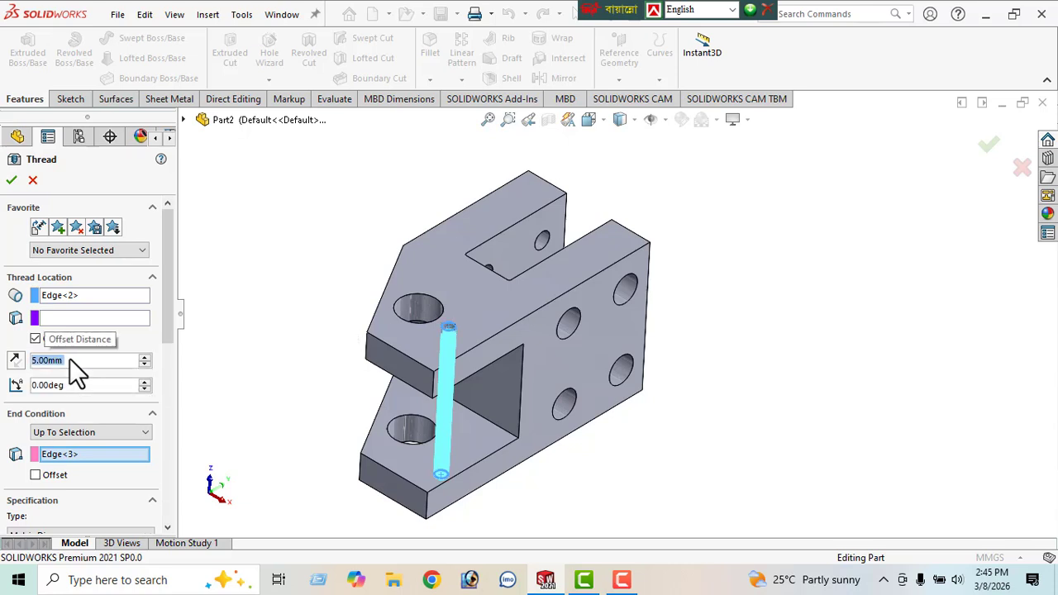
pyautogui.moveTo(425, 424); pyautogui.dragTo(351, 362, button='middle')
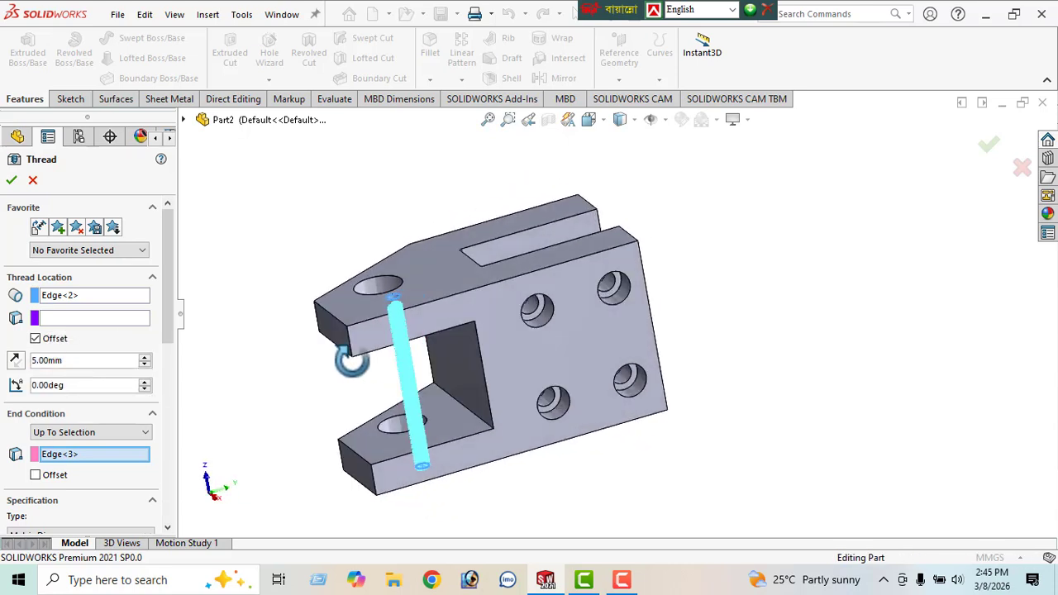
# Reverse the direction of the thread's start offset and enable an end offset of 5 mm.
pyautogui.click(14, 362)
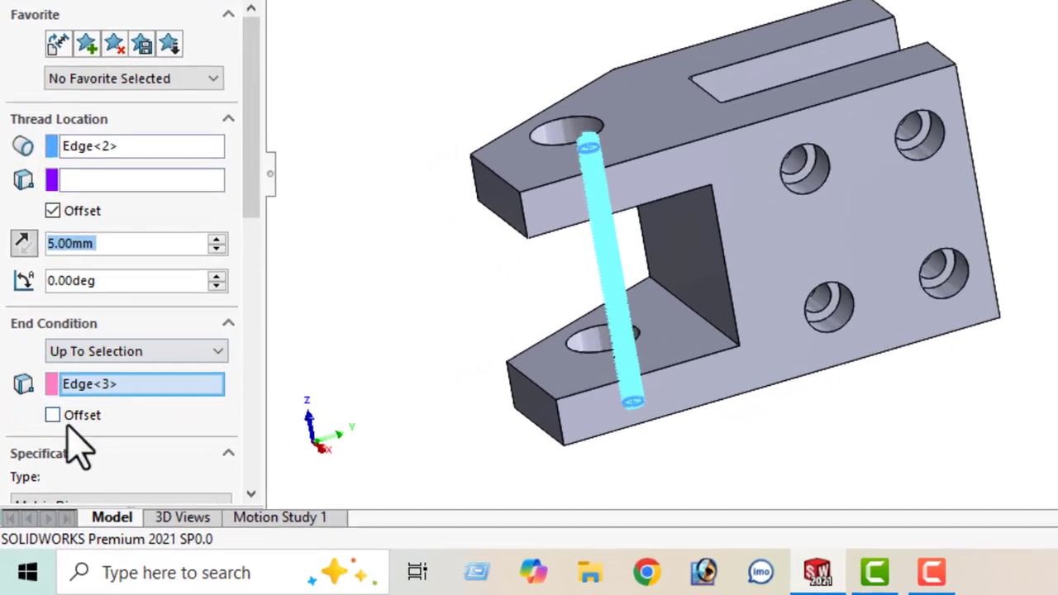
pyautogui.click(36, 475)
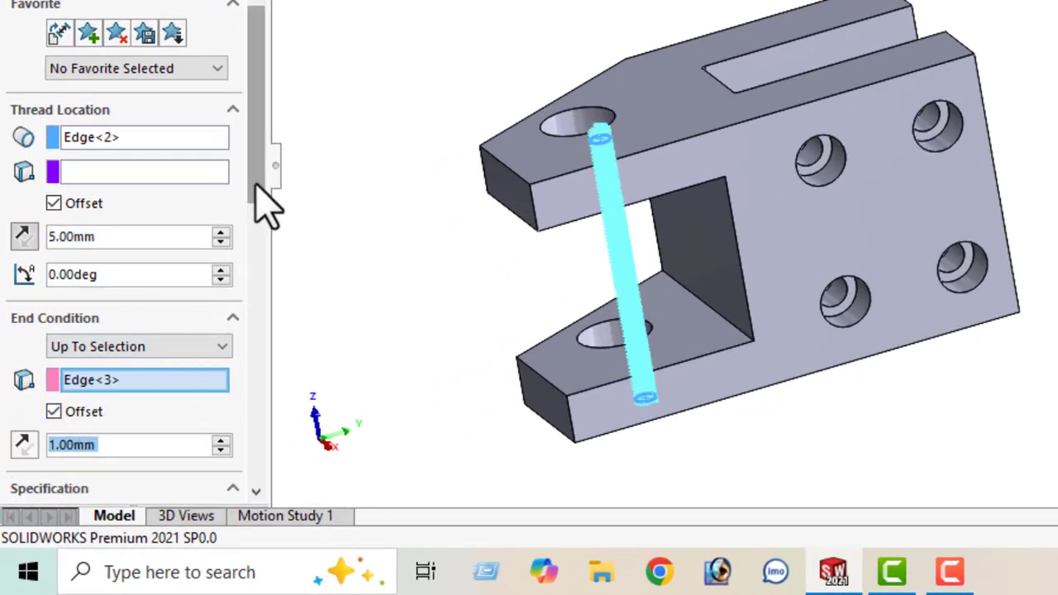
pyautogui.moveTo(256, 182); pyautogui.dragTo(254, 270)
pyautogui.click(83, 218)
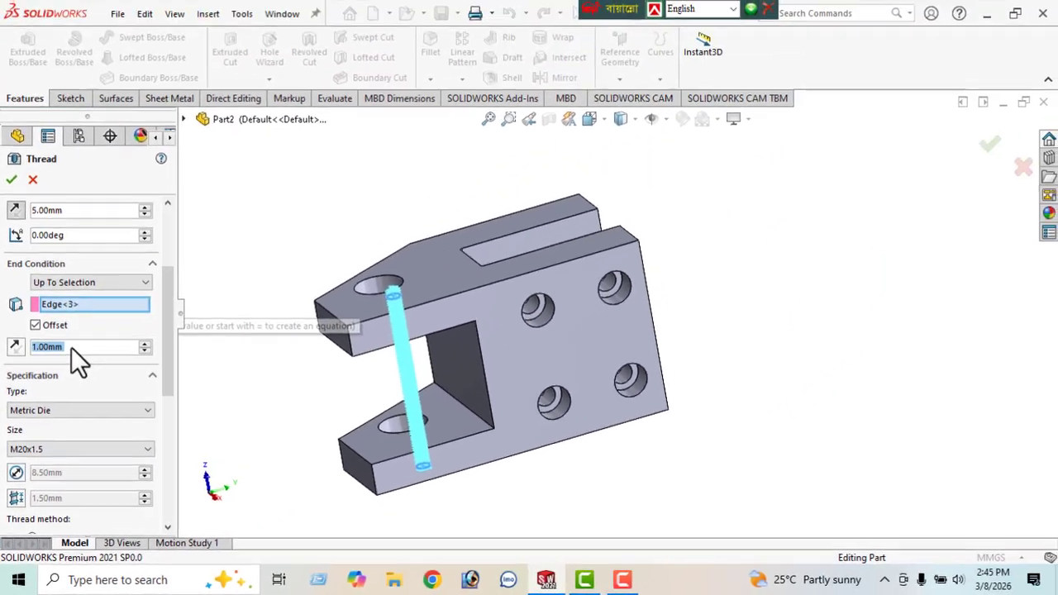
pyautogui.write('5')
pyautogui.press('Return')
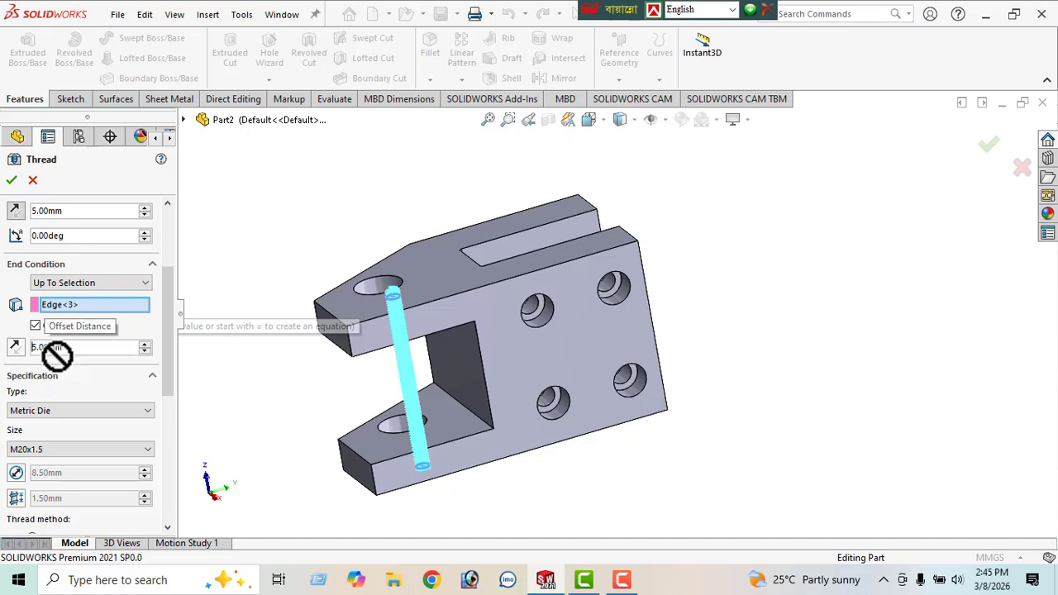
pyautogui.moveTo(259, 380); pyautogui.dragTo(432, 343, button='middle')
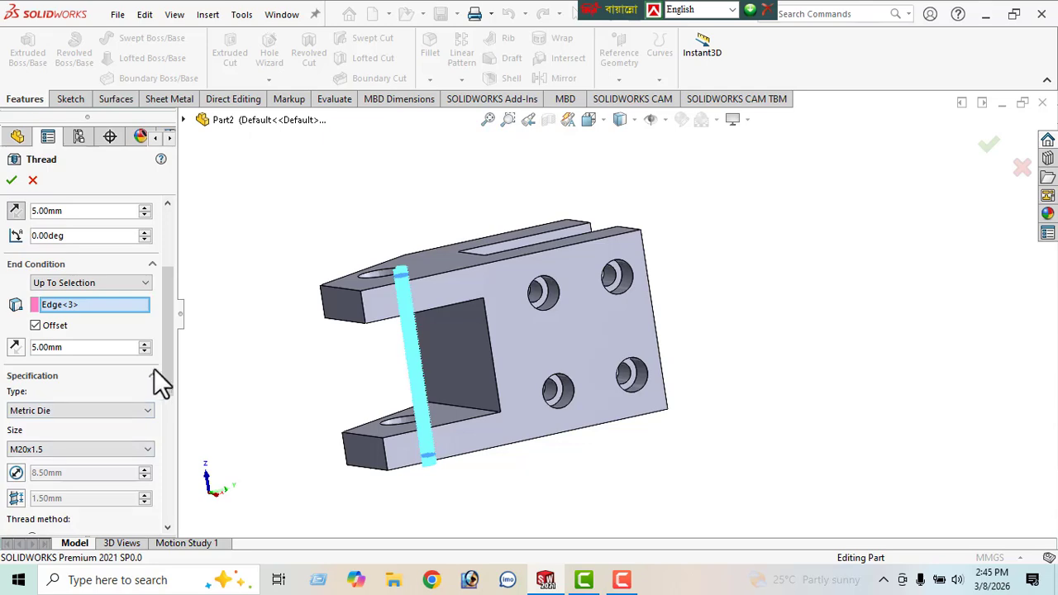
# Set the thread size to M10x1.5.
pyautogui.moveTo(168, 364); pyautogui.dragTo(170, 431)
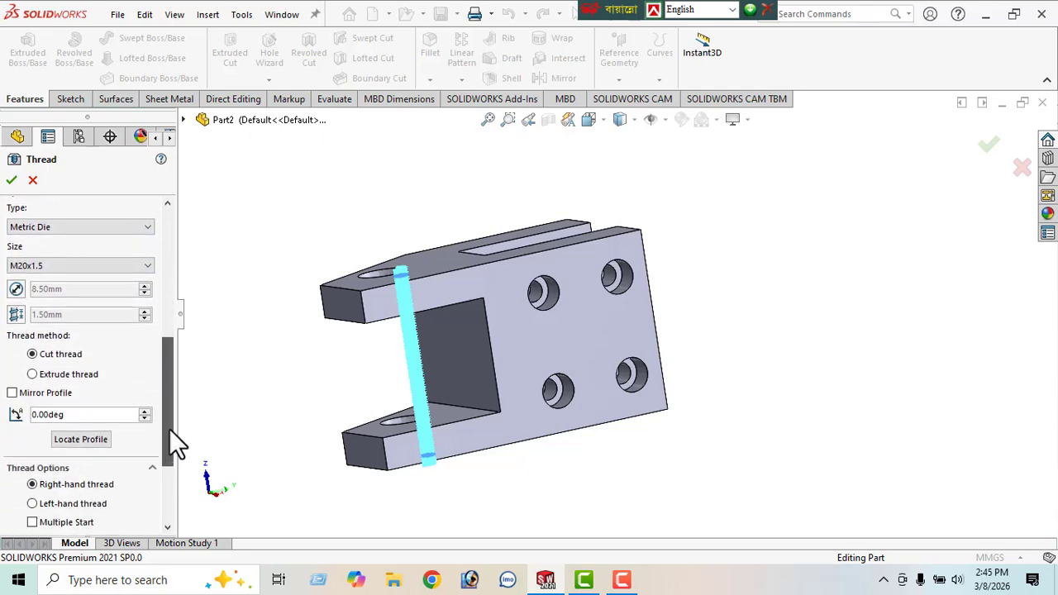
pyautogui.click(58, 266)
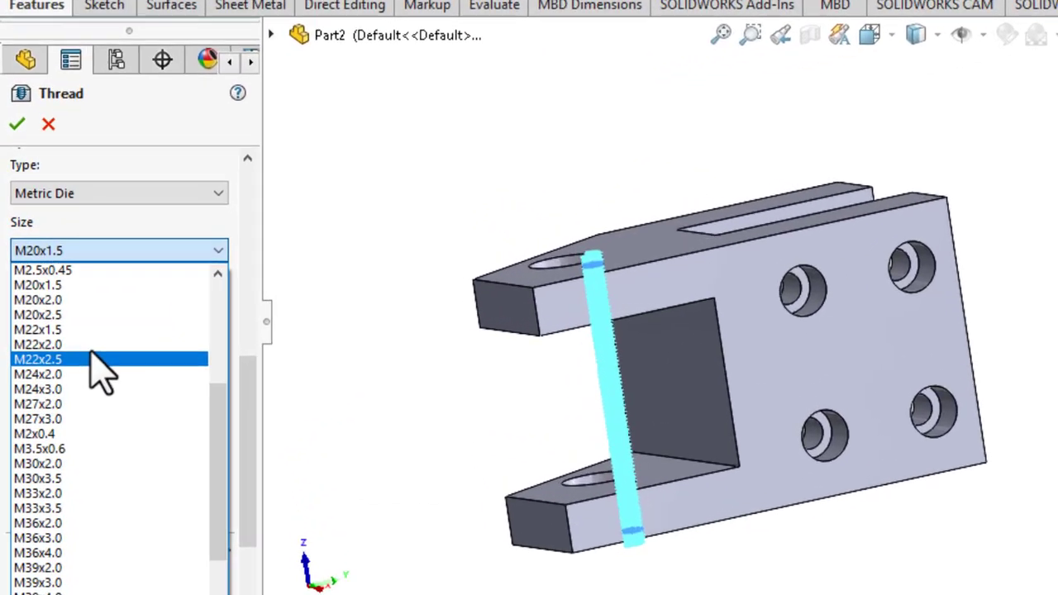
pyautogui.scroll(5, 99, 377)
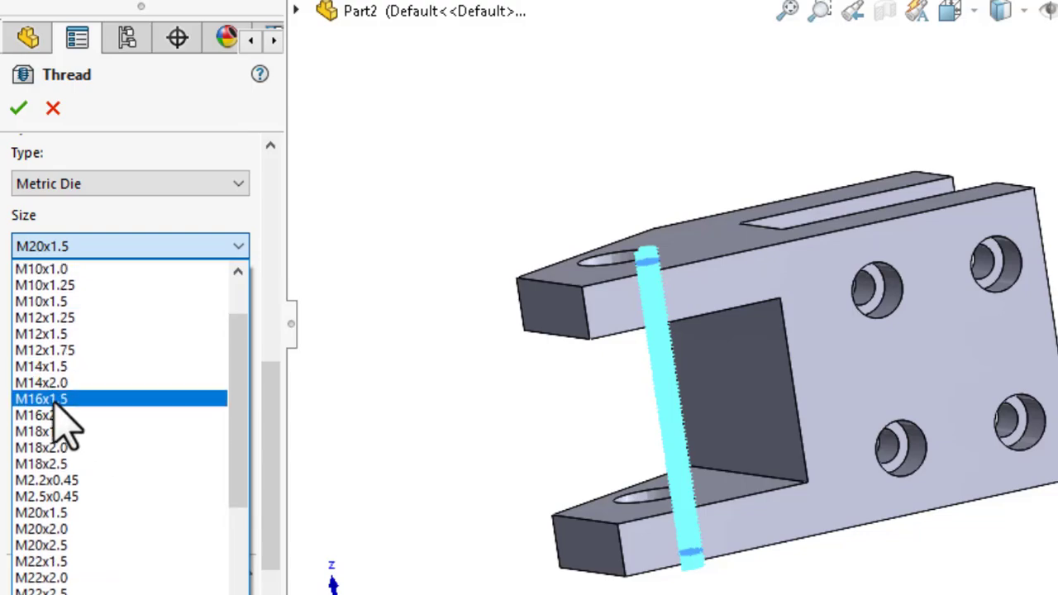
pyautogui.scroll(2, 66, 426)
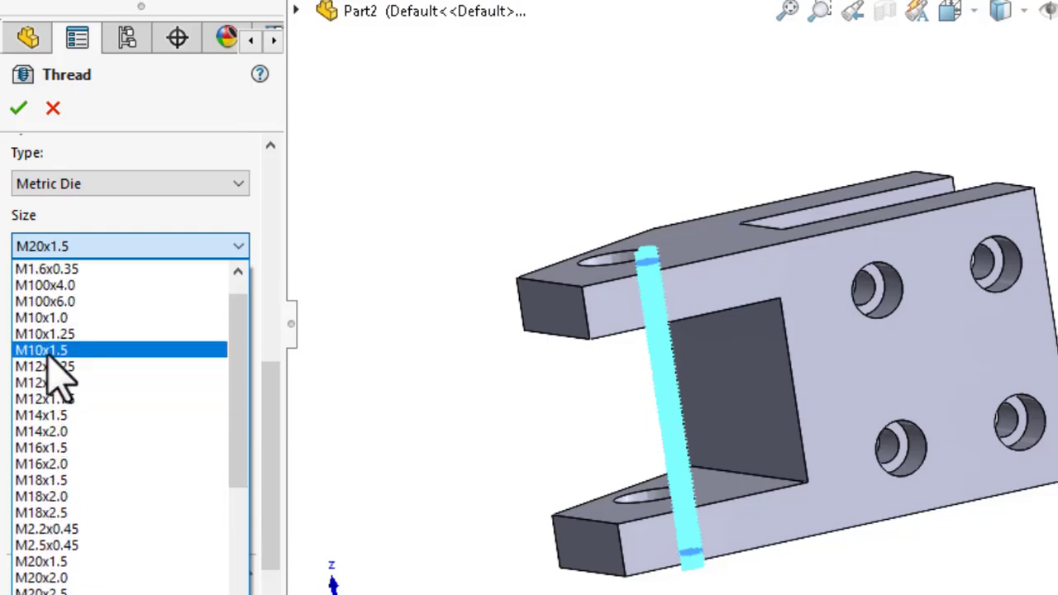
pyautogui.click(49, 356)
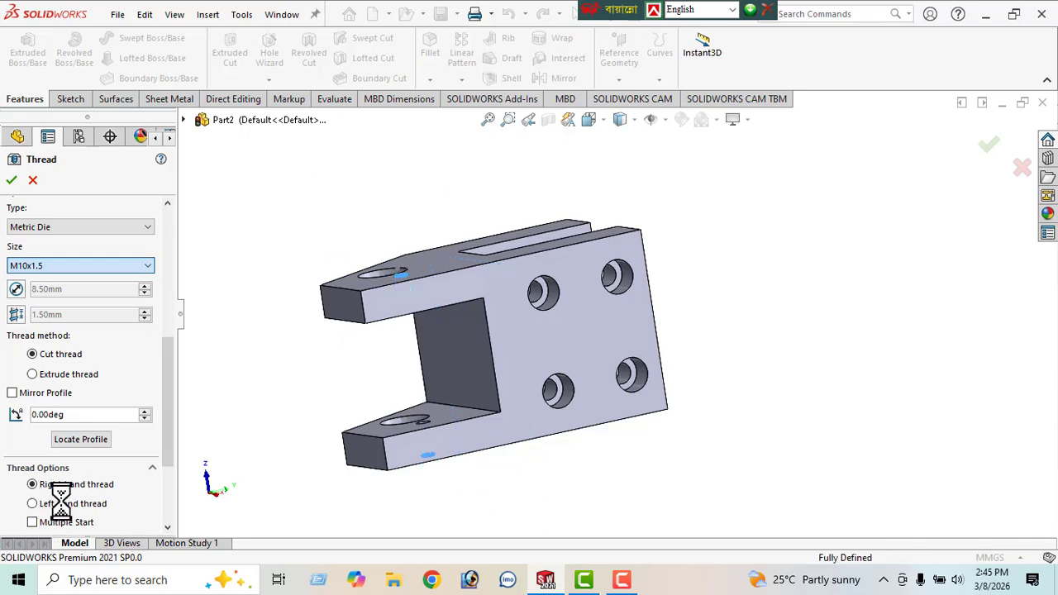
pyautogui.moveTo(165, 428)
pyautogui.mouseDown()
pyautogui.moveTo(172, 459)
pyautogui.moveTo(174, 421)
pyautogui.mouseUp()
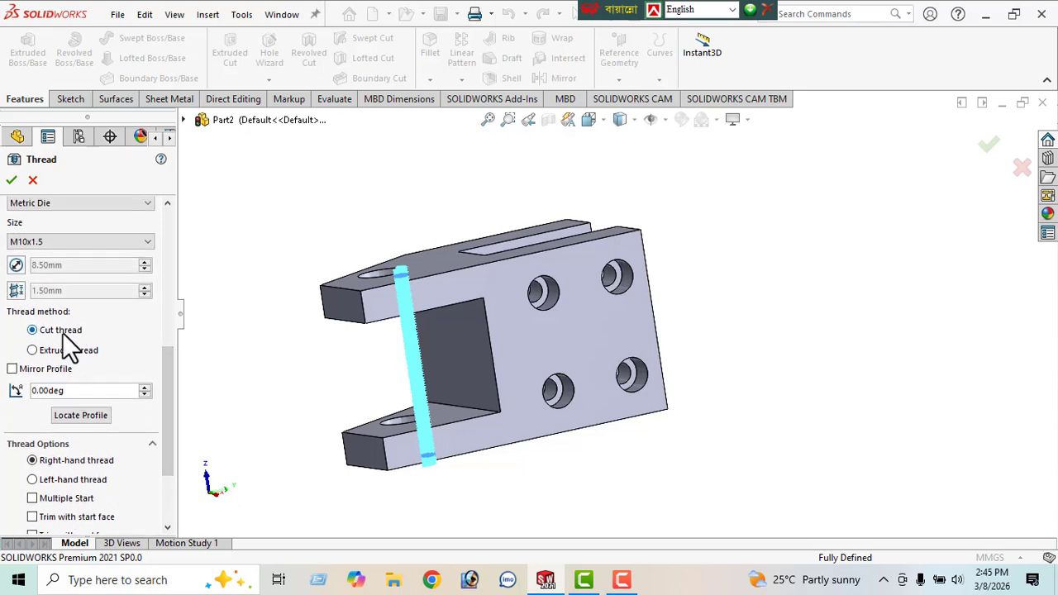
# Try to create the Metric Die M10x1.5 cut thread between the small hole's edges on the two outer faces.
pyautogui.click(11, 181)
pyautogui.moveTo(260, 343); pyautogui.dragTo(333, 399, button='middle')
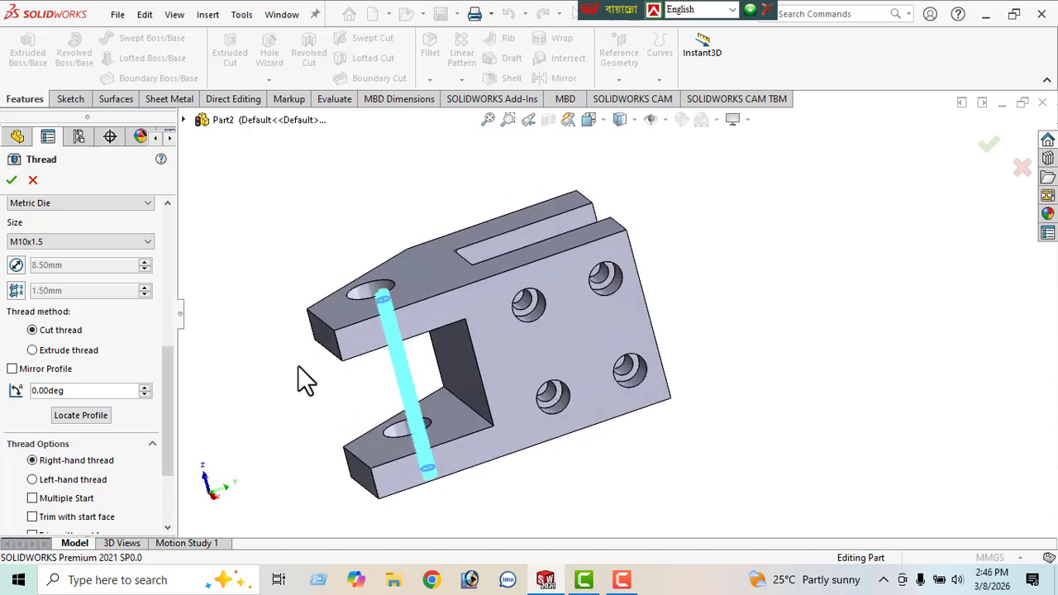
pyautogui.click(11, 180)
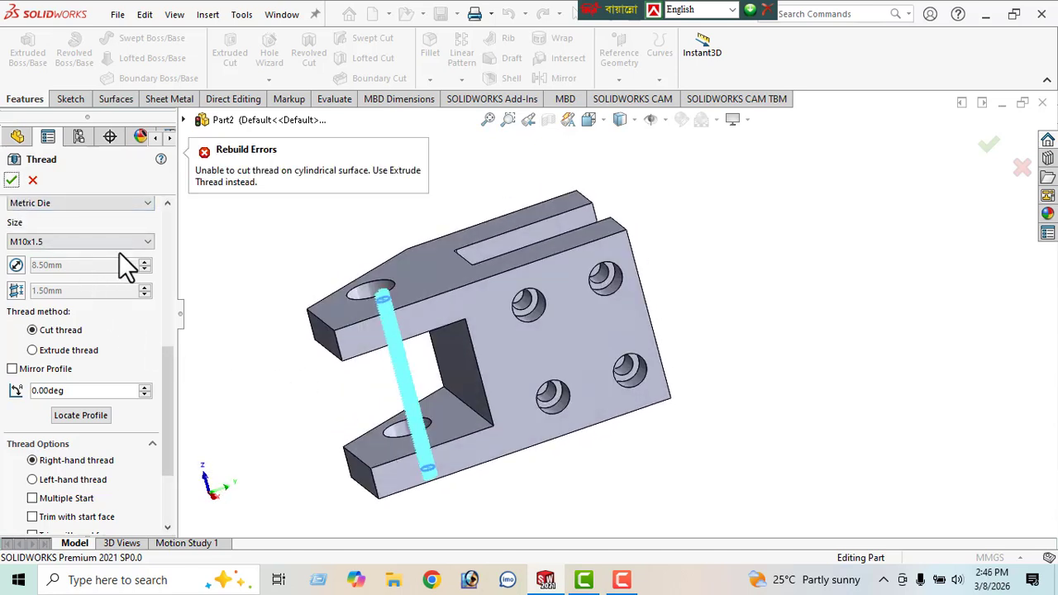
# Switch the thread's end reference to the small hole's edge on the inner face of the same arm and try to create the thread.
pyautogui.moveTo(168, 376); pyautogui.dragTo(182, 276)
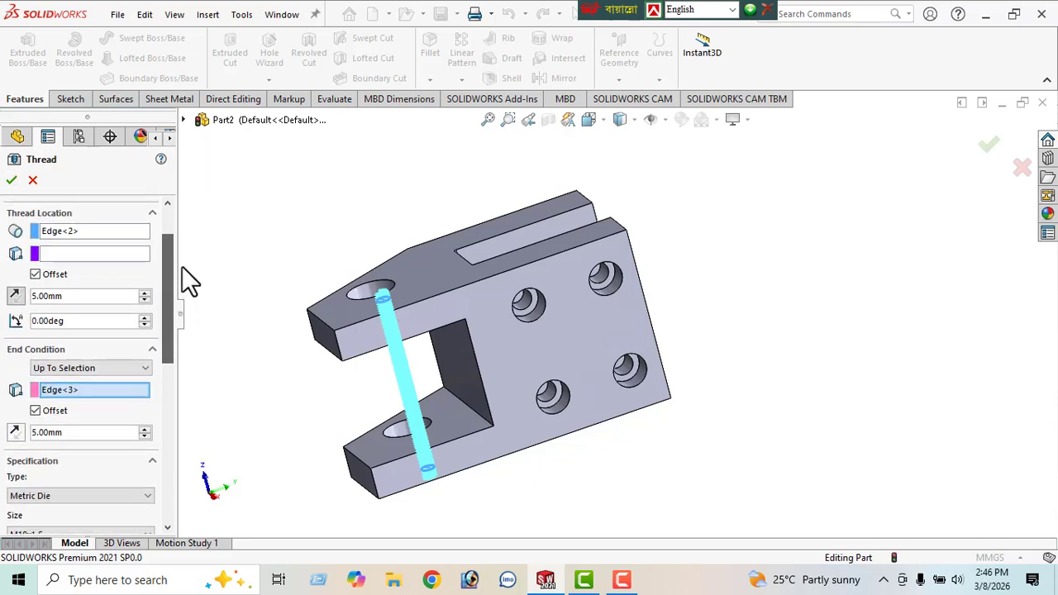
pyautogui.click(63, 232)
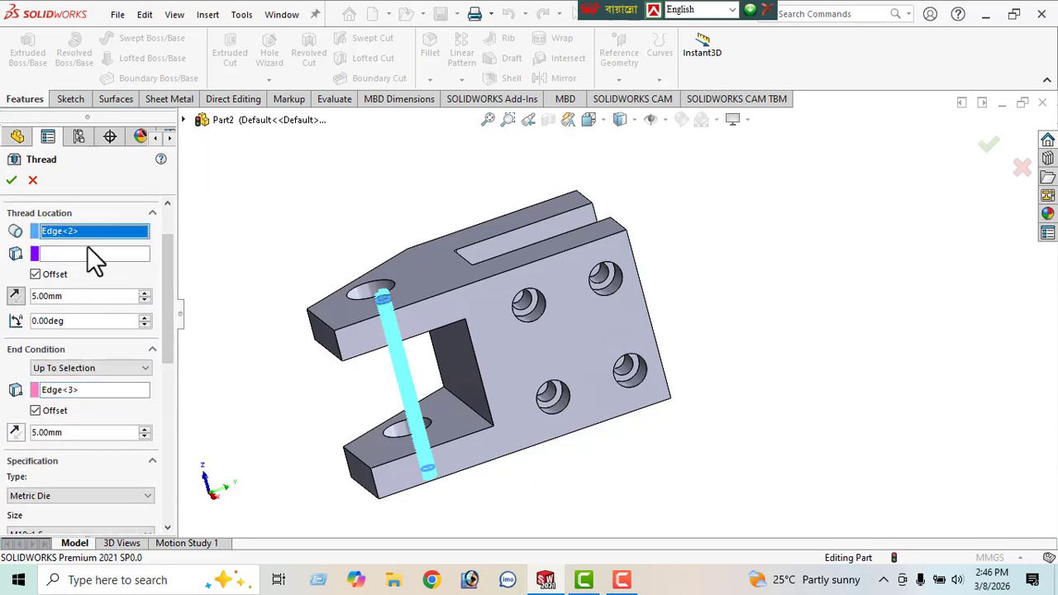
pyautogui.click(71, 390)
pyautogui.moveTo(229, 430); pyautogui.dragTo(306, 259, button='middle')
pyautogui.scroll(-5, 402, 307)
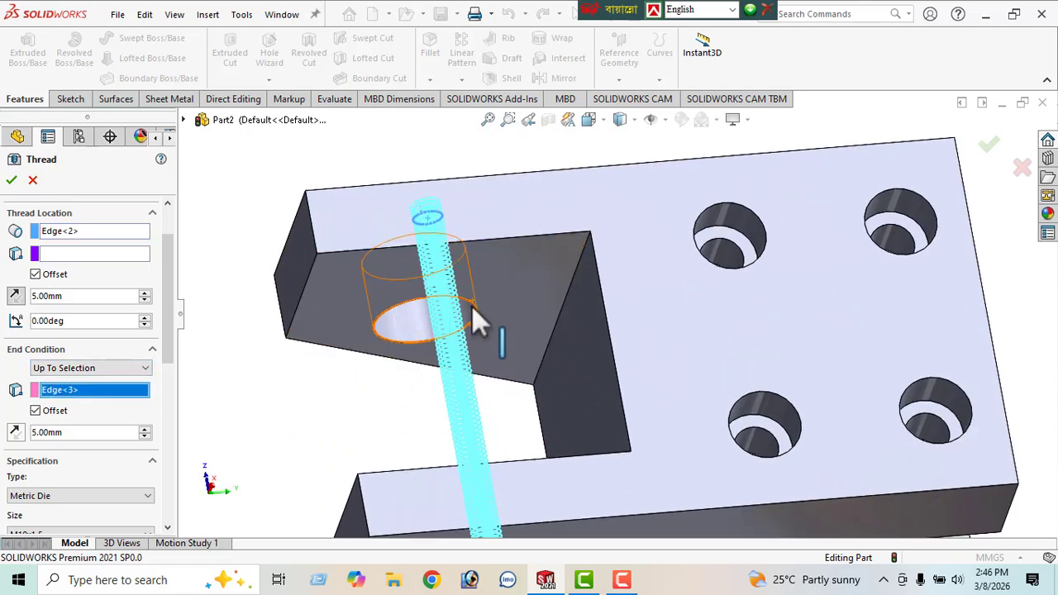
pyautogui.scroll(-2, 471, 314)
pyautogui.click(428, 270)
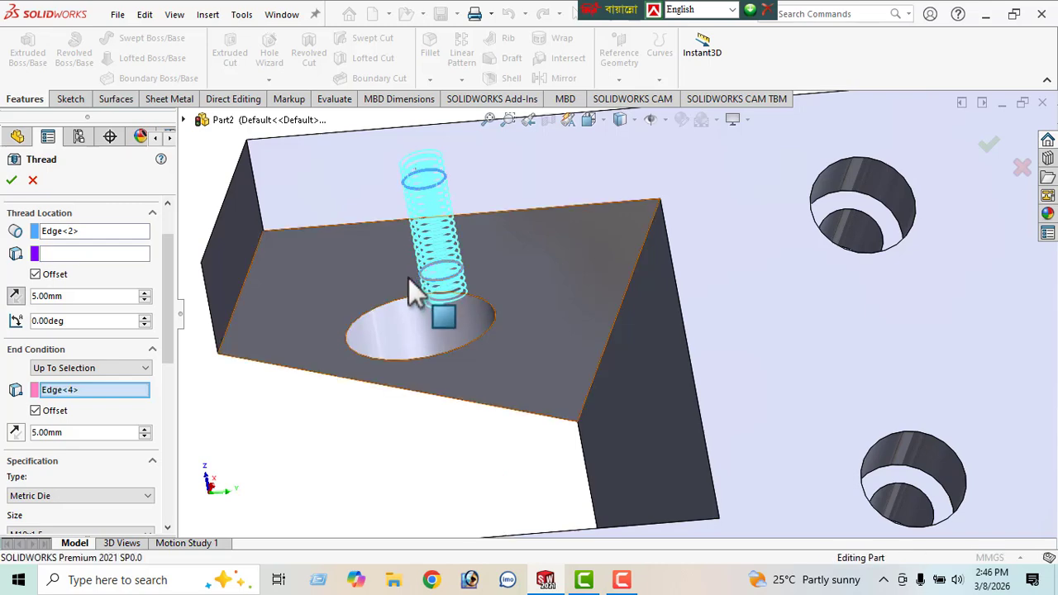
pyautogui.moveTo(354, 300); pyautogui.dragTo(437, 343, button='middle')
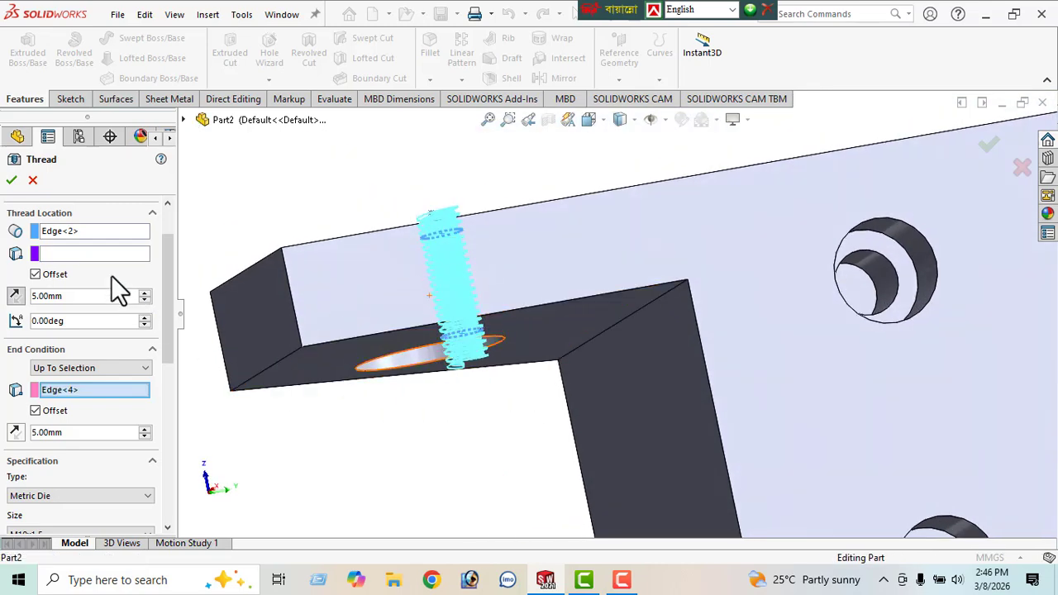
pyautogui.click(11, 181)
pyautogui.moveTo(378, 307); pyautogui.dragTo(476, 375, button='middle')
pyautogui.scroll(1, 476, 375)
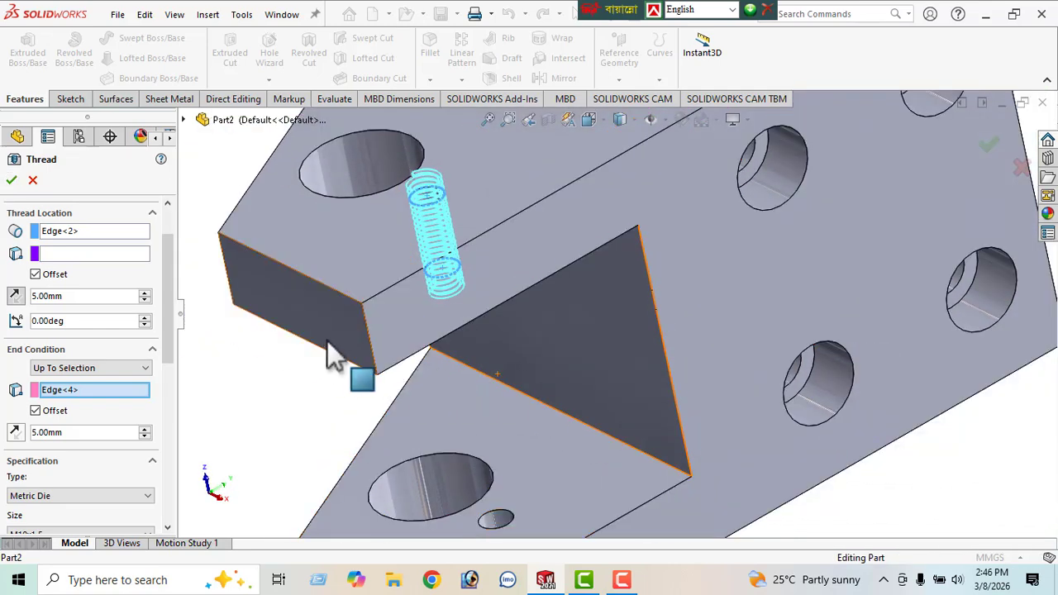
pyautogui.scroll(2, 328, 341)
pyautogui.moveTo(405, 342); pyautogui.dragTo(398, 420, button='middle')
pyautogui.scroll(1, 456, 338)
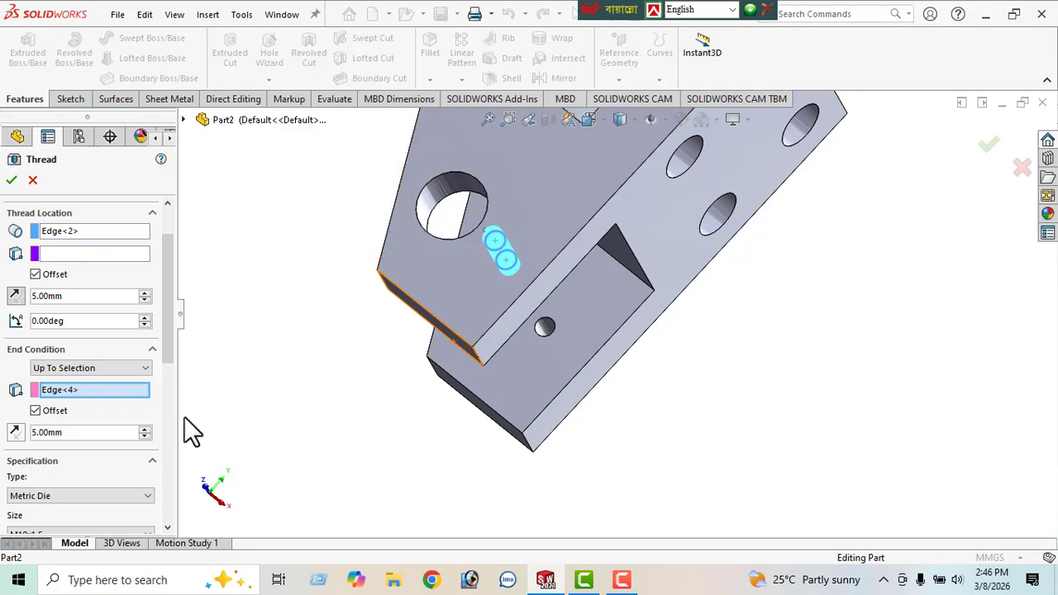
# Change the thread specification type to Metric Tap.
pyautogui.scroll(-3, 147, 433)
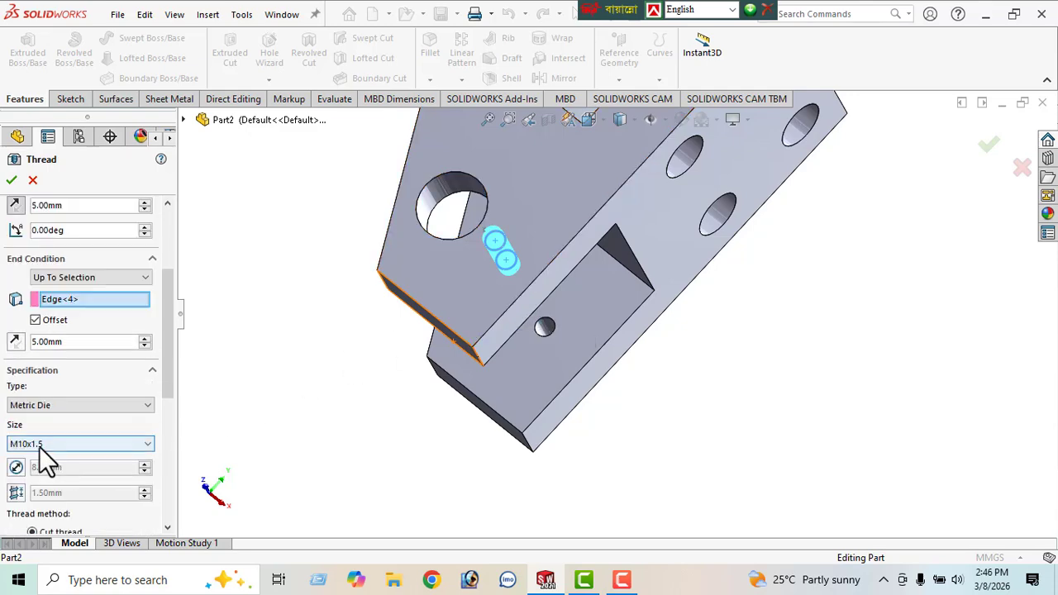
pyautogui.click(58, 406)
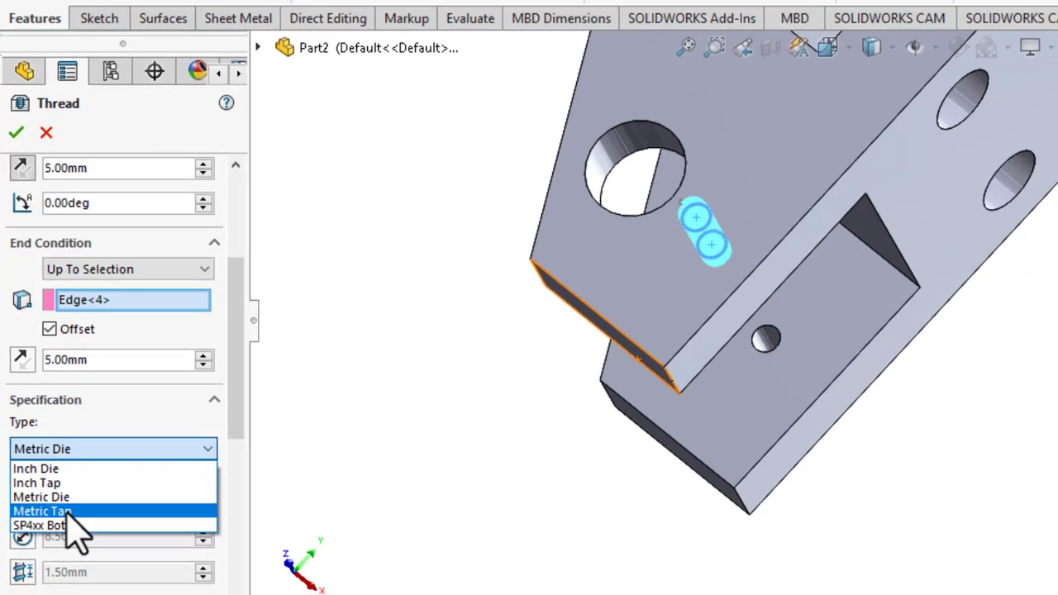
pyautogui.click(68, 512)
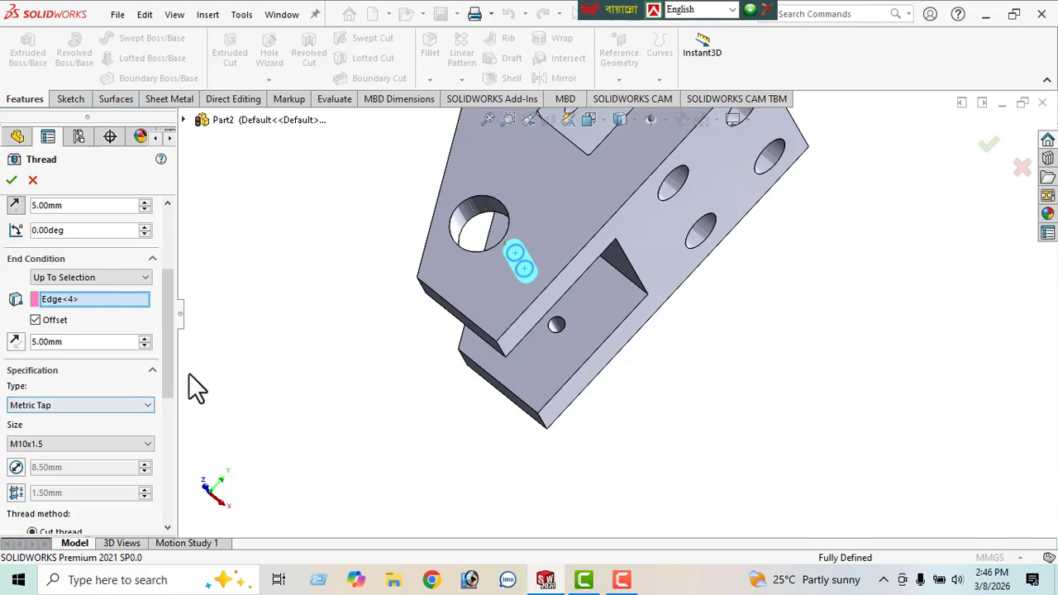
pyautogui.moveTo(193, 389); pyautogui.dragTo(236, 378, button='middle')
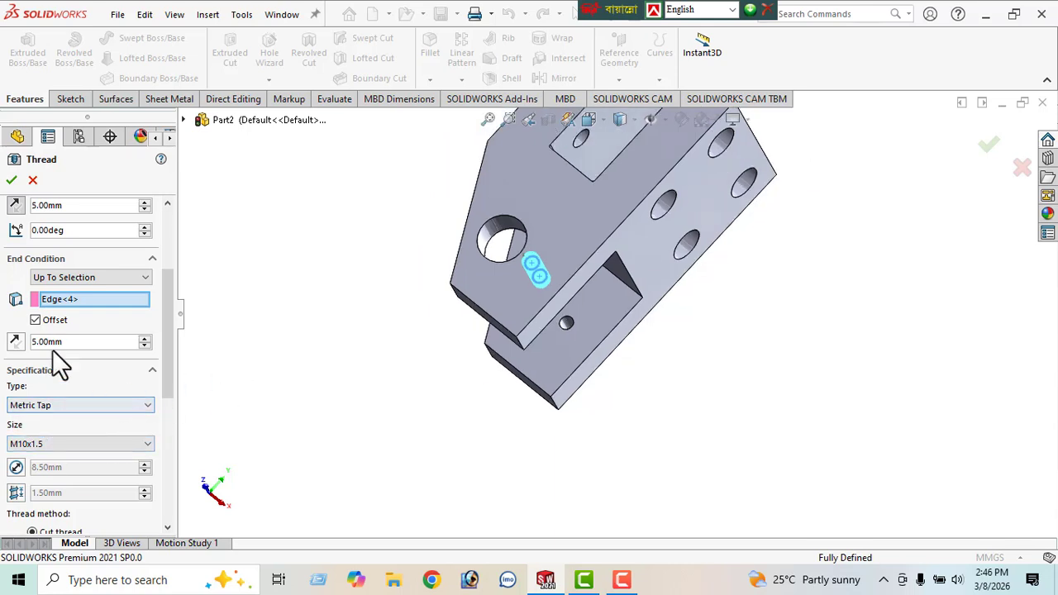
pyautogui.scroll(-2, 79, 382)
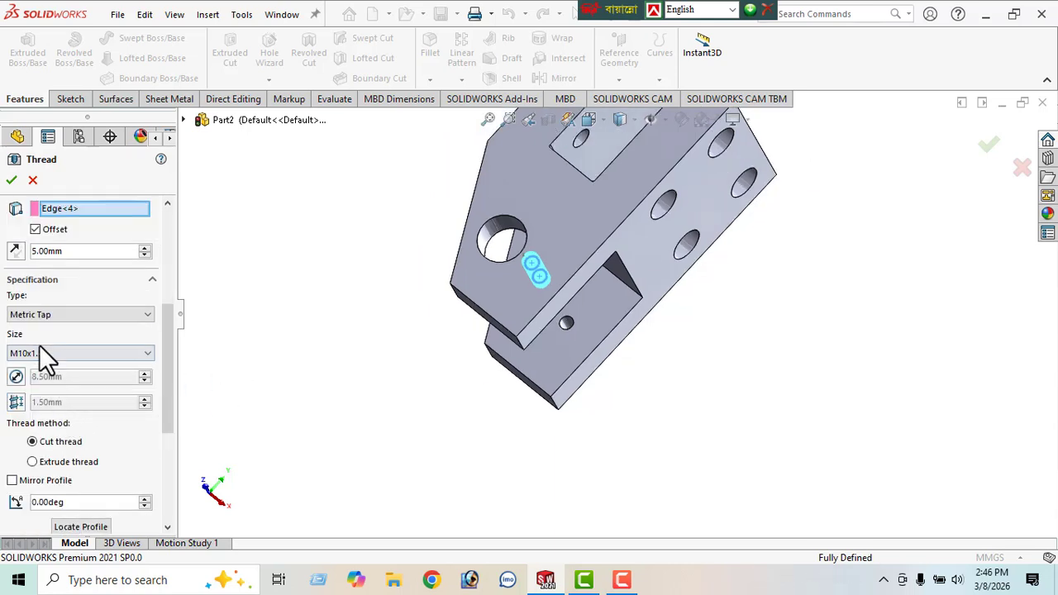
pyautogui.scroll(2, 68, 302)
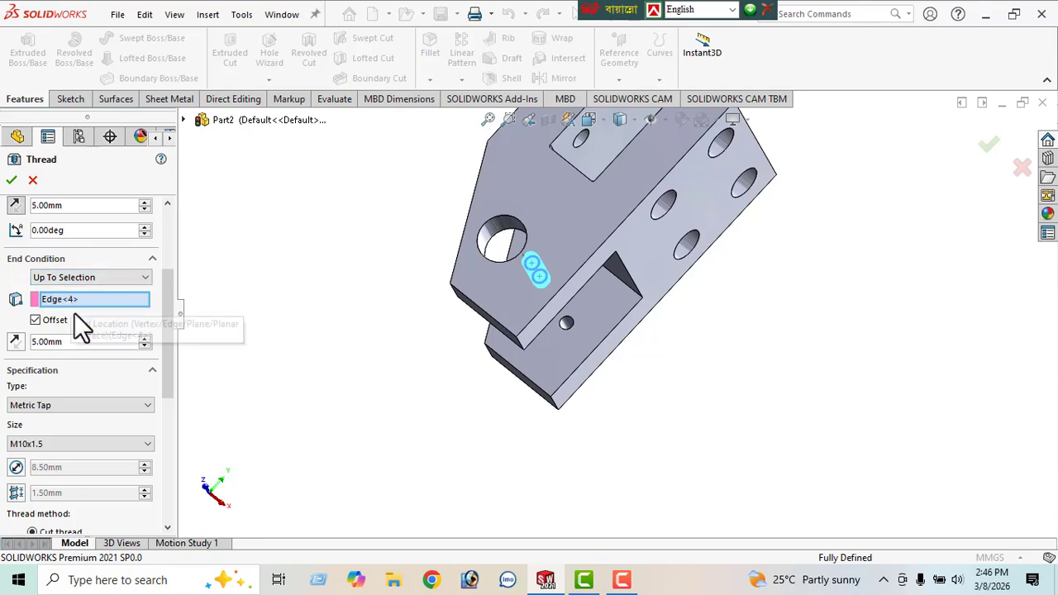
# Set the thread's end reference to the small hole's edge on the opposite outer face and create the cut thread.
pyautogui.moveTo(418, 405); pyautogui.dragTo(343, 201, button='middle')
pyautogui.scroll(-2, 343, 202)
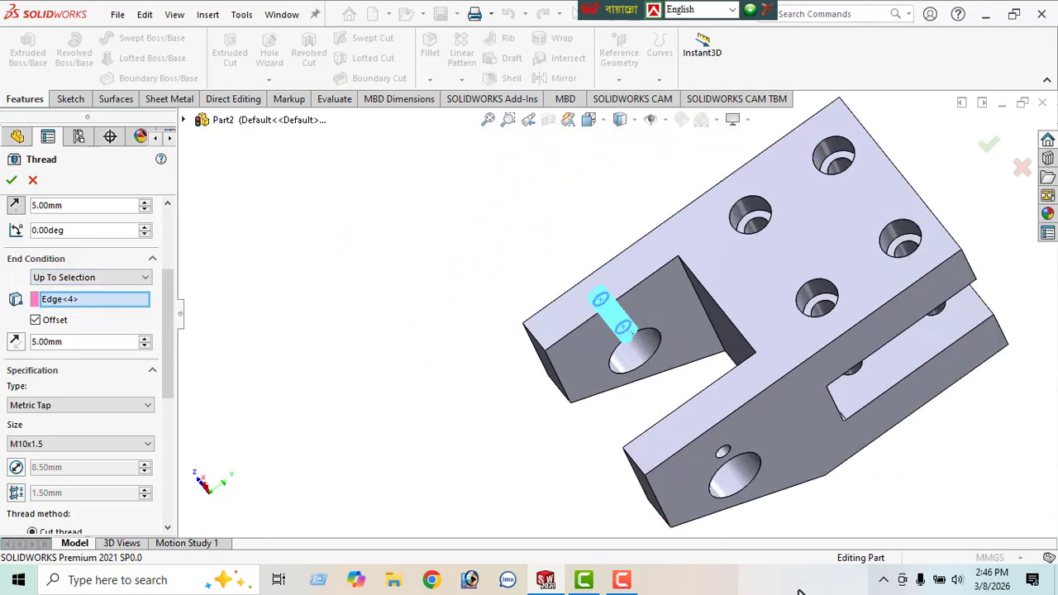
pyautogui.click(725, 453)
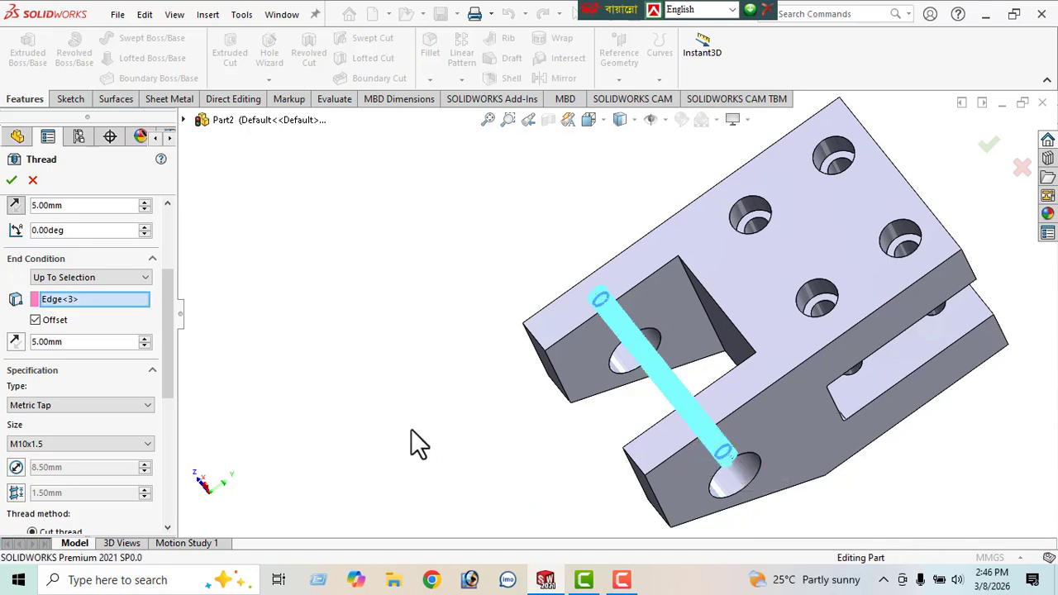
pyautogui.scroll(1, 427, 397)
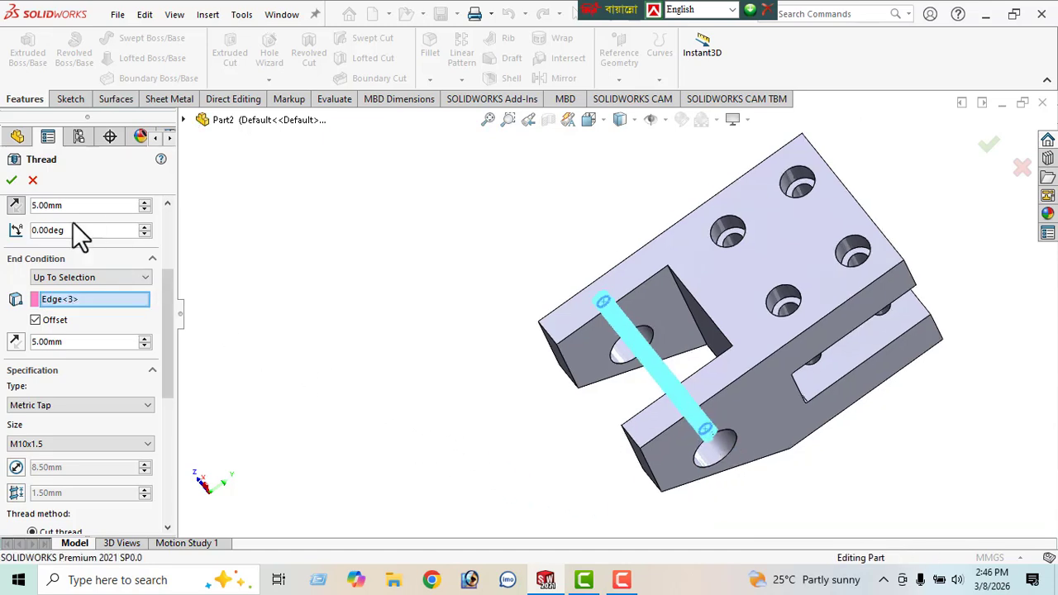
pyautogui.click(11, 182)
# Inspect the cut thread in the small hole, the side through holes and the whole part from several directions.
pyautogui.moveTo(529, 358); pyautogui.dragTo(709, 436, button='middle')
pyautogui.scroll(-6, 719, 323)
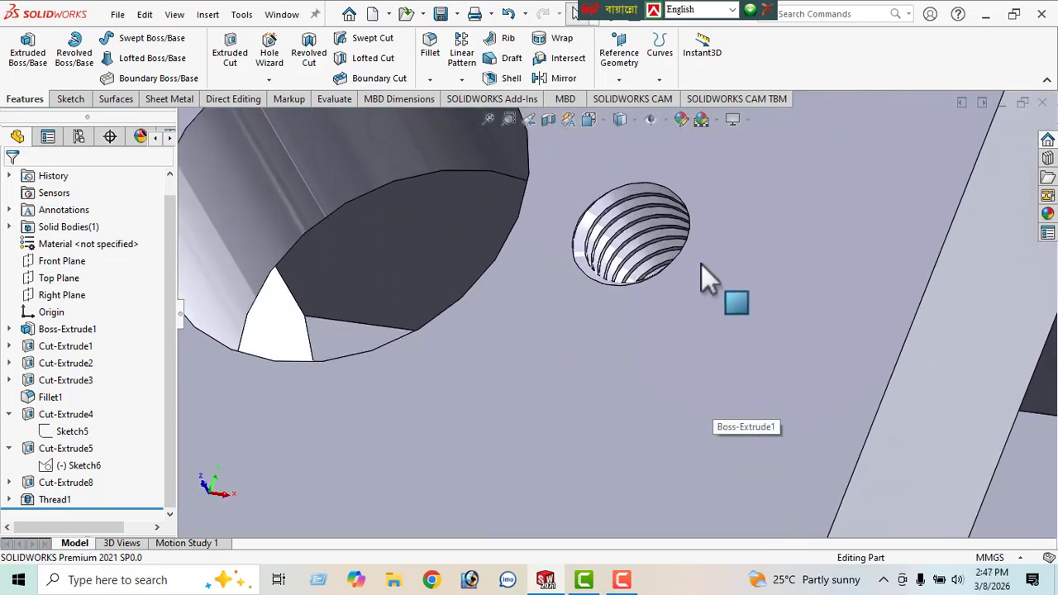
pyautogui.moveTo(701, 263); pyautogui.dragTo(788, 368, button='middle')
pyautogui.scroll(5, 694, 341)
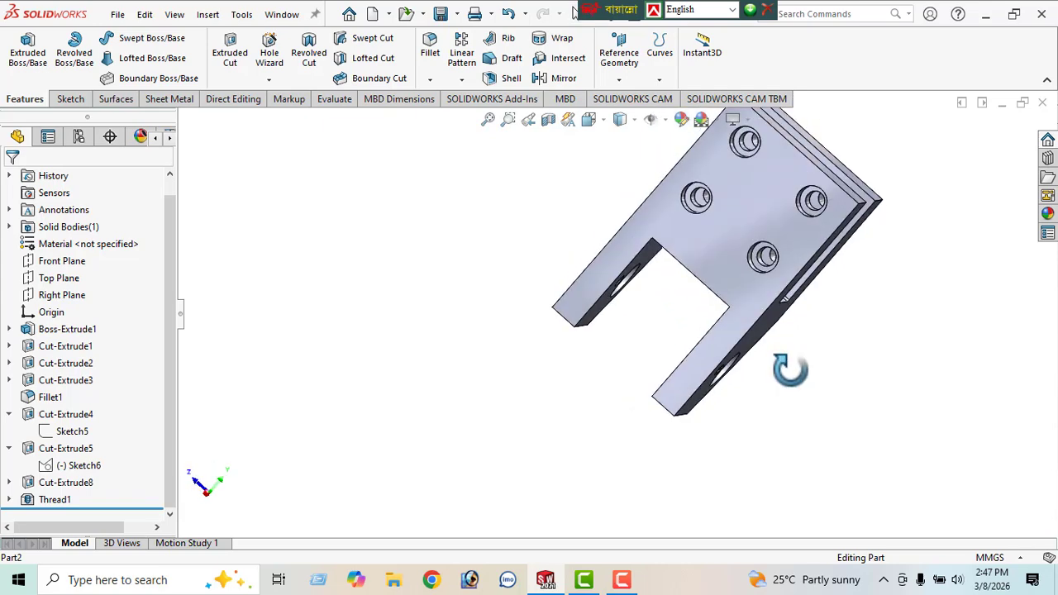
pyautogui.moveTo(771, 269); pyautogui.dragTo(596, 389, button='middle')
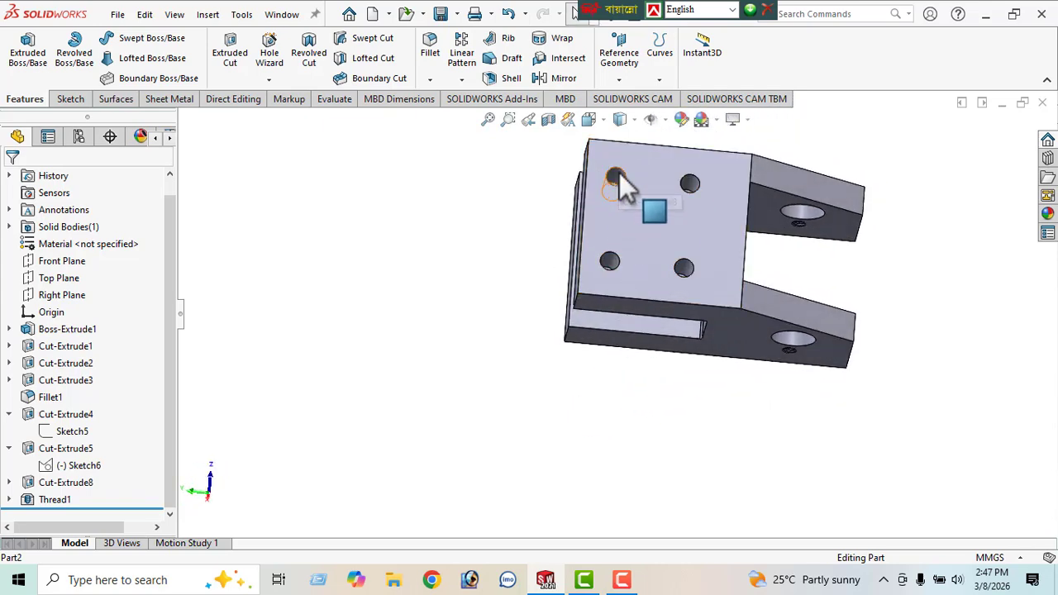
pyautogui.scroll(-3, 616, 179)
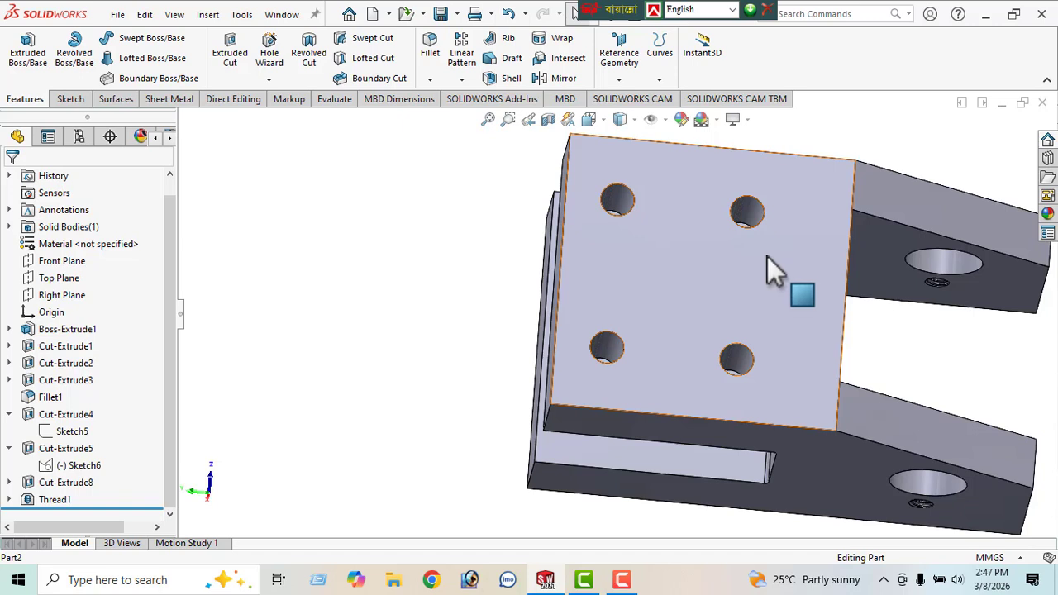
pyautogui.press('f')
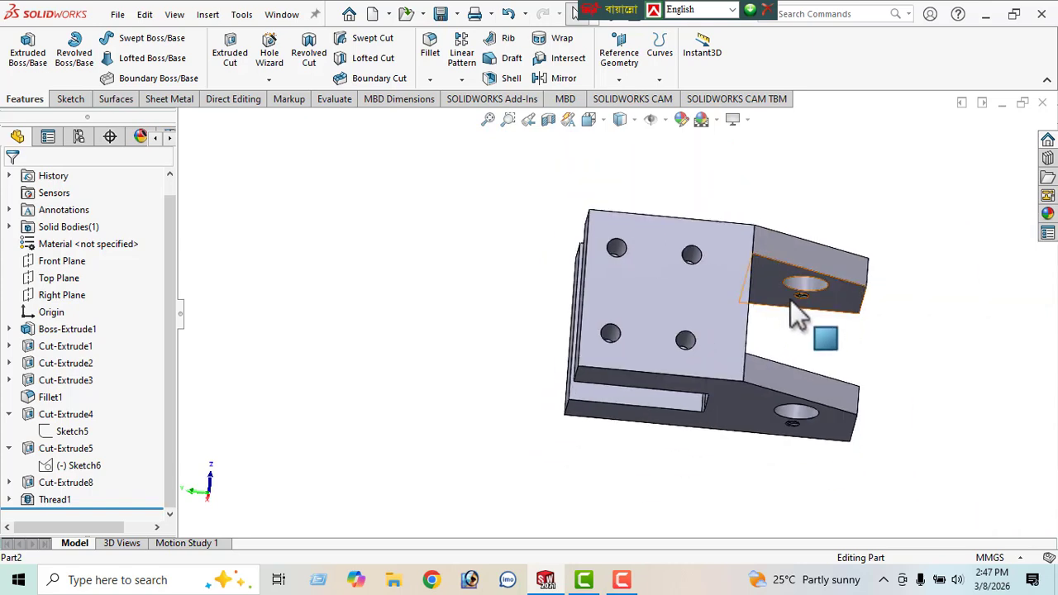
pyautogui.moveTo(791, 302); pyautogui.dragTo(549, 413, button='middle')
pyautogui.moveTo(830, 358); pyautogui.dragTo(752, 313, button='middle')
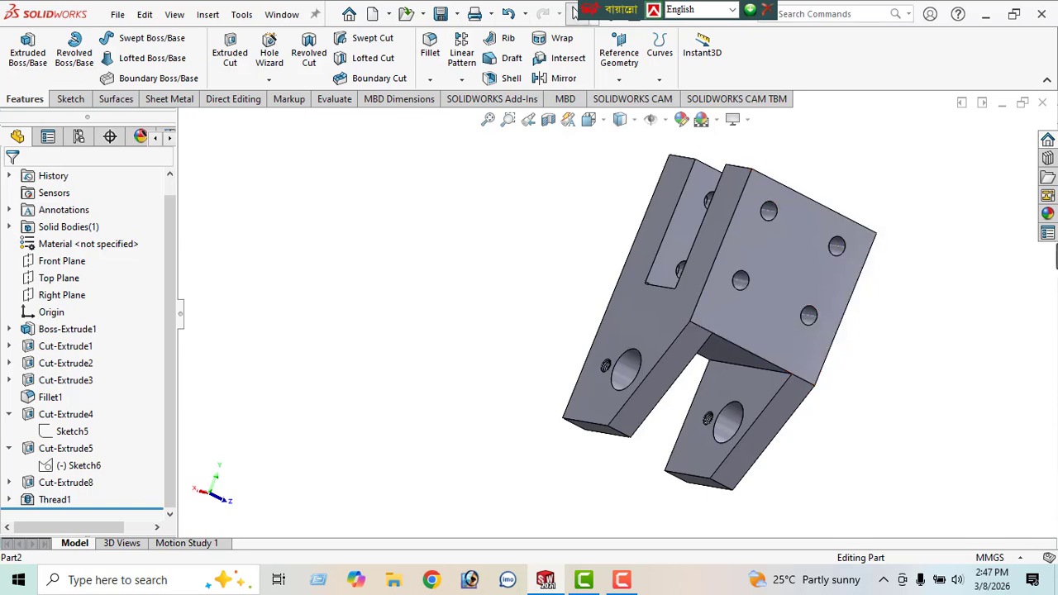
# Apply a metal appearance from the appearance library to the whole part and check it from several directions.
pyautogui.click(1047, 214)
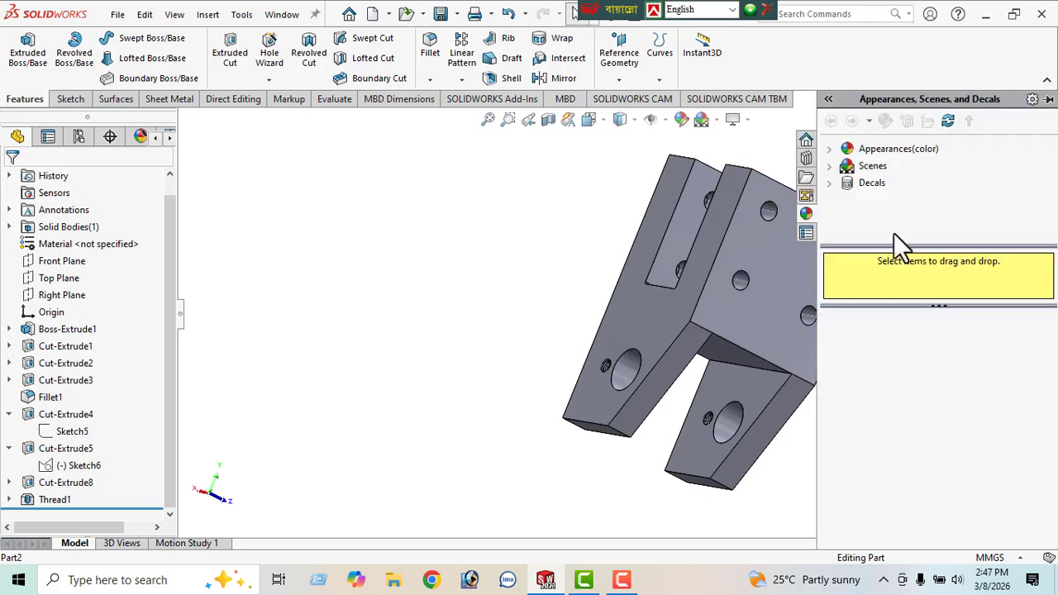
pyautogui.click(829, 150)
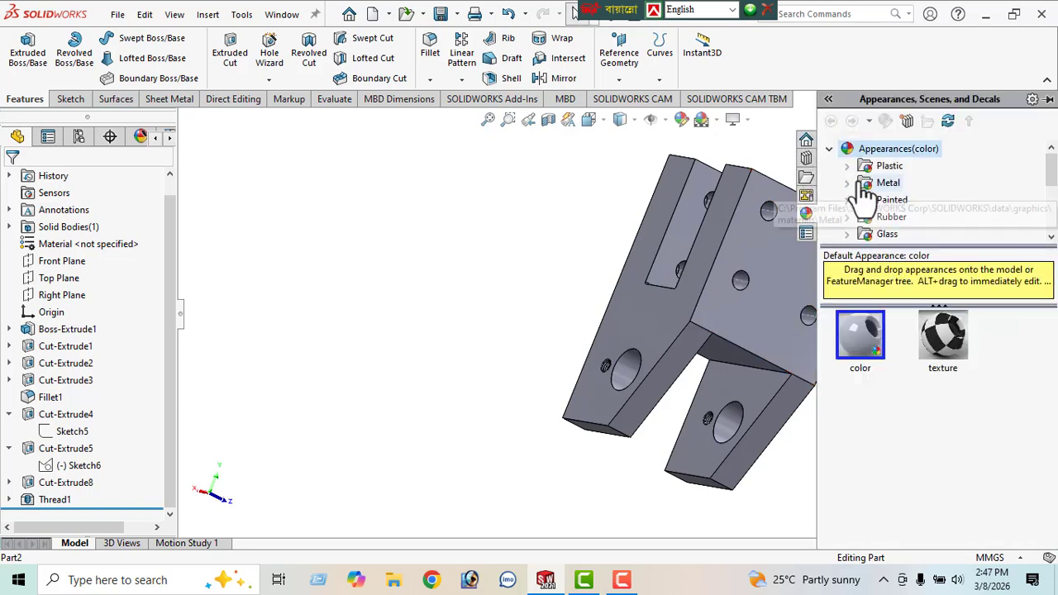
pyautogui.click(848, 184)
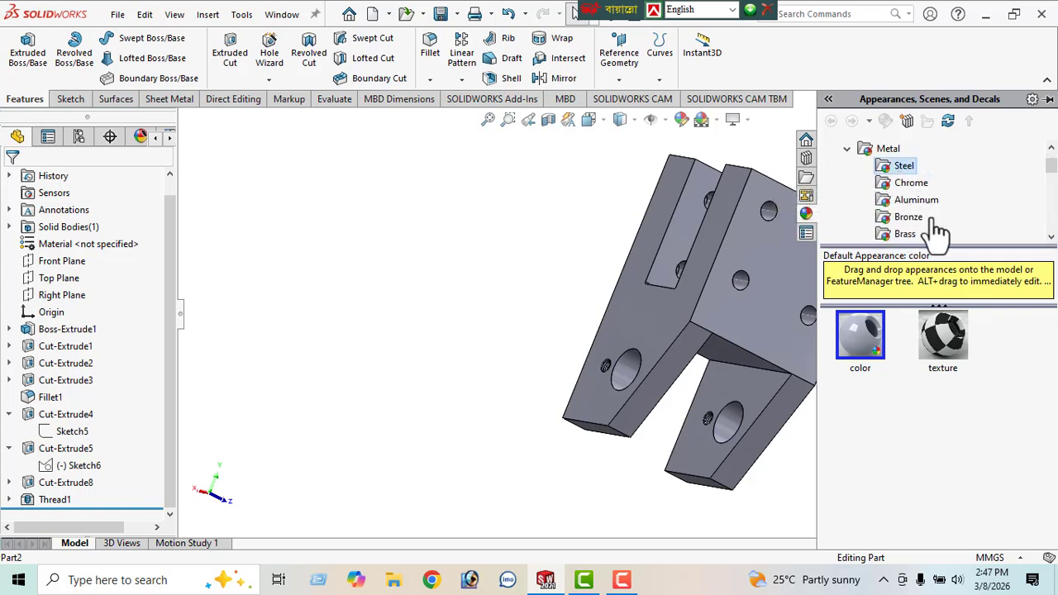
pyautogui.doubleClick(939, 335)
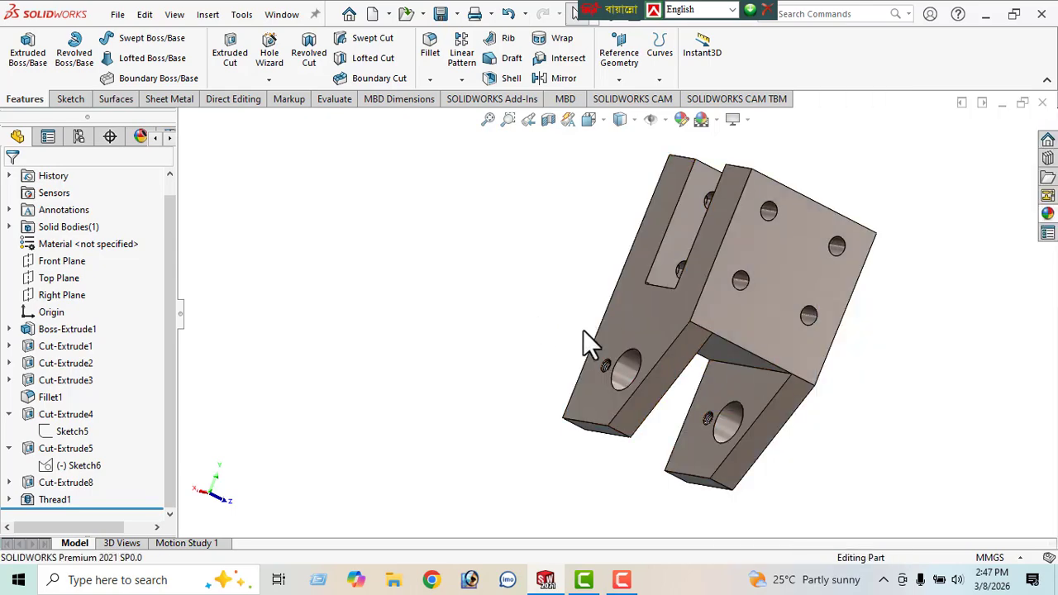
pyautogui.moveTo(583, 330); pyautogui.dragTo(971, 149, button='middle')
pyautogui.moveTo(648, 405); pyautogui.dragTo(519, 438, button='middle')
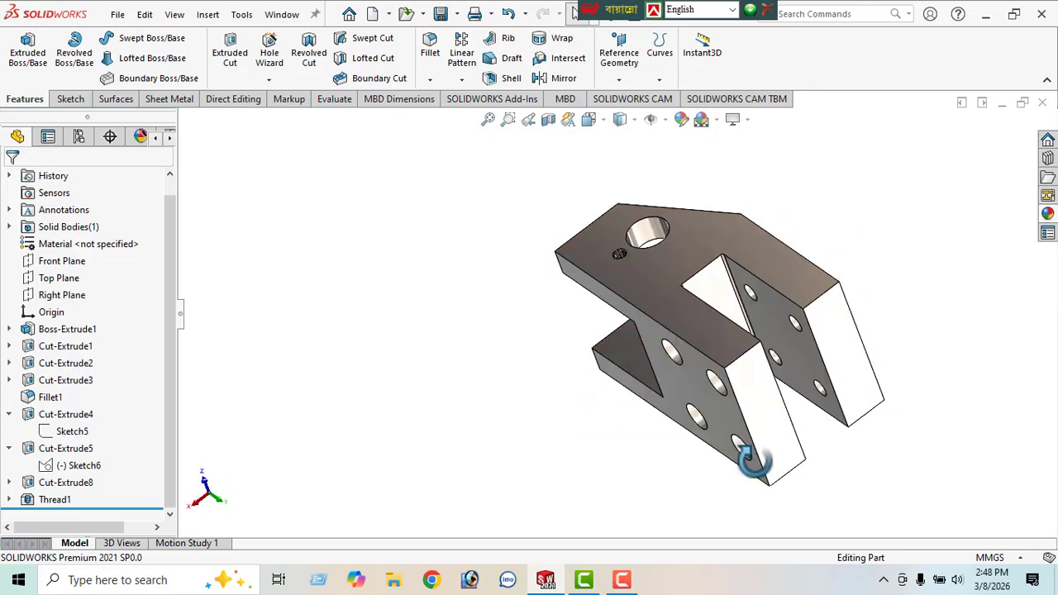